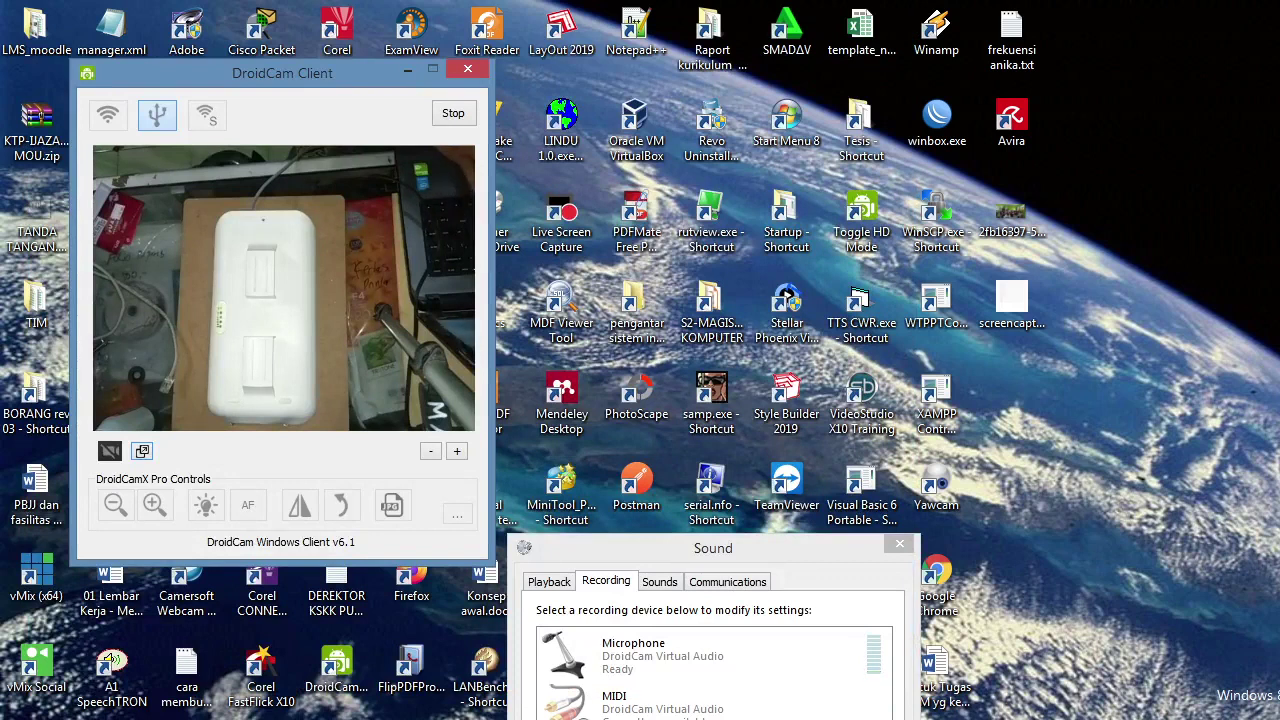
Step: Switch to the File Explorer window showing the D:\VIDEO\OBS recordings folder
key("alt+Tab")
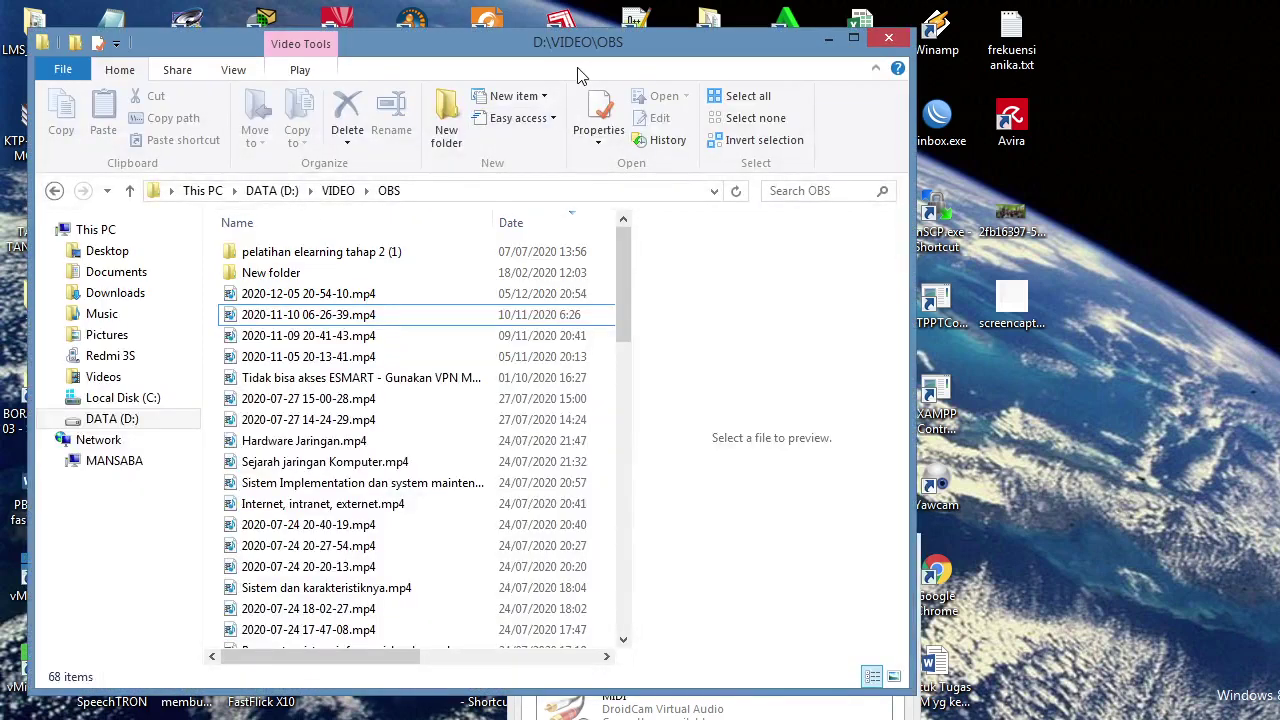
Step: Maximize Explorer and review the Ethernet status and its static 192.168.0.3 address details
double_click(589, 48)
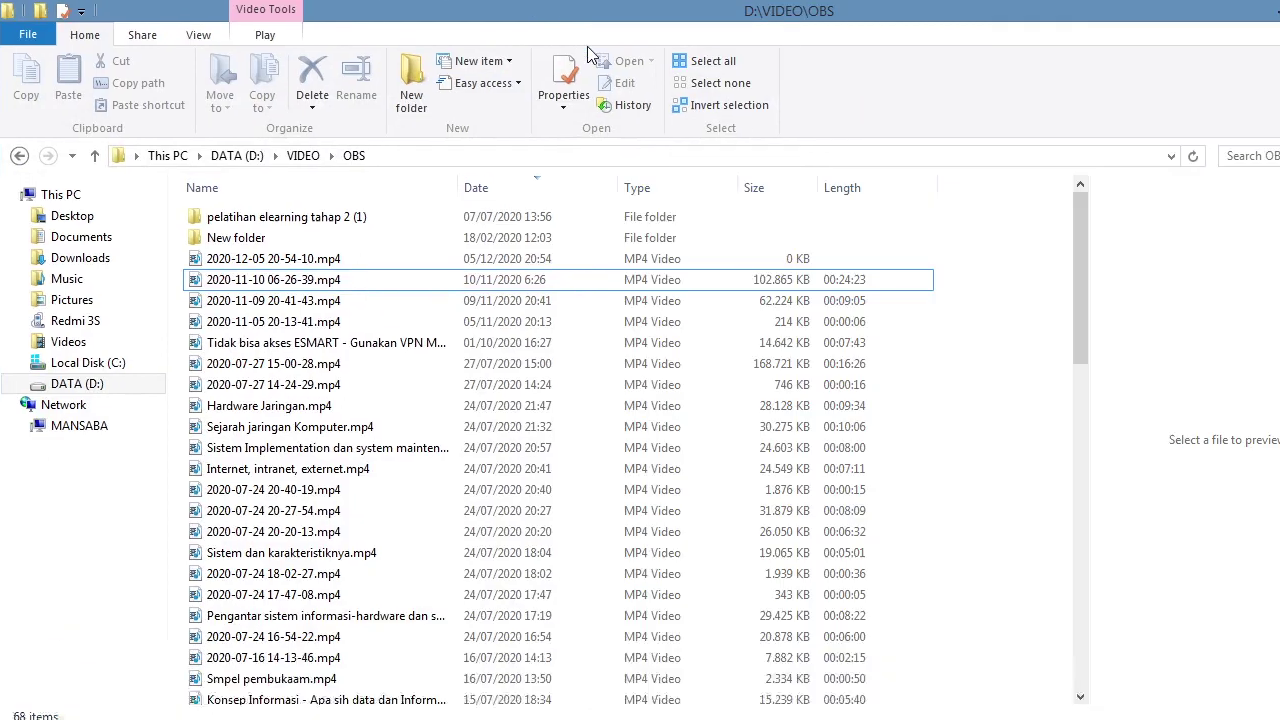
left_click(85, 410)
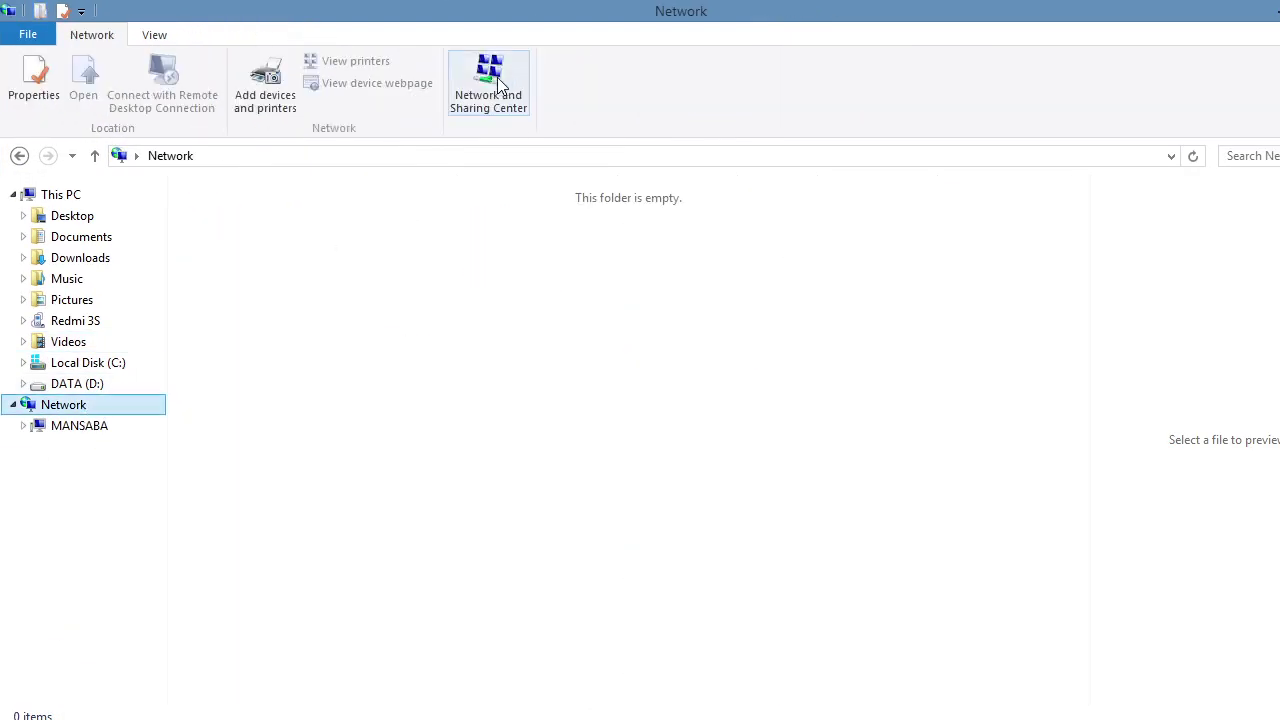
left_click(497, 80)
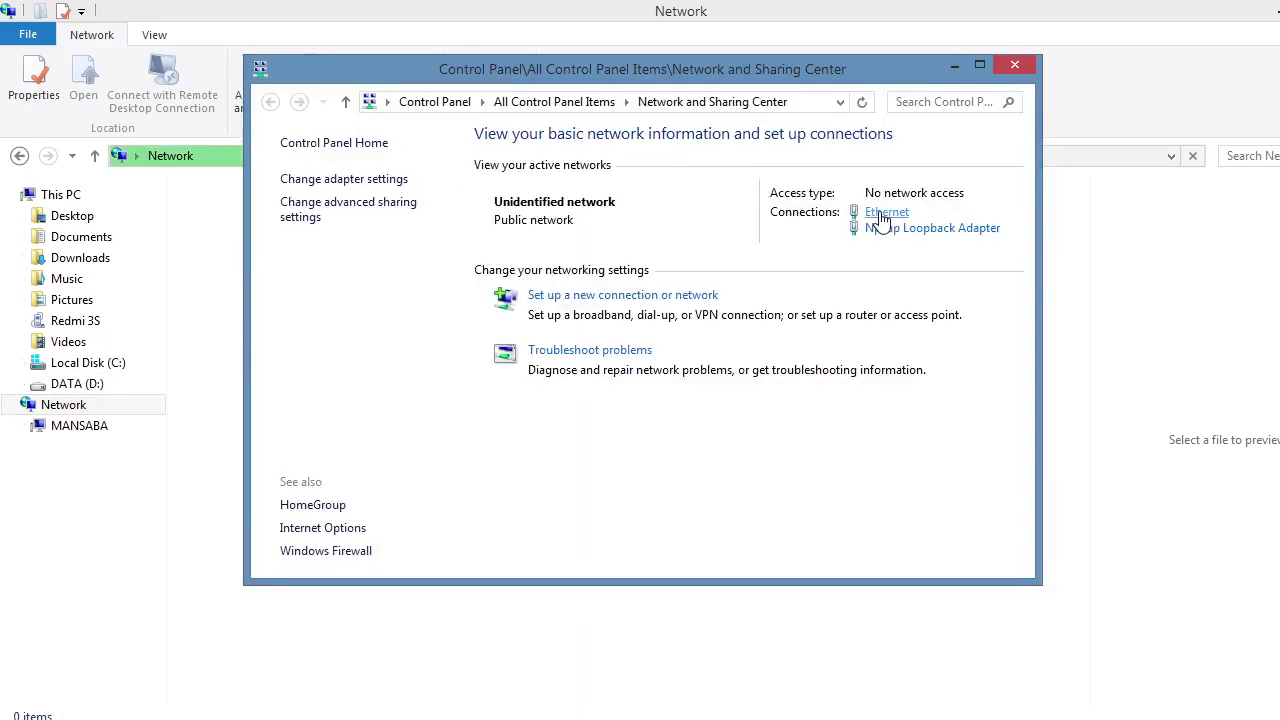
left_click(882, 215)
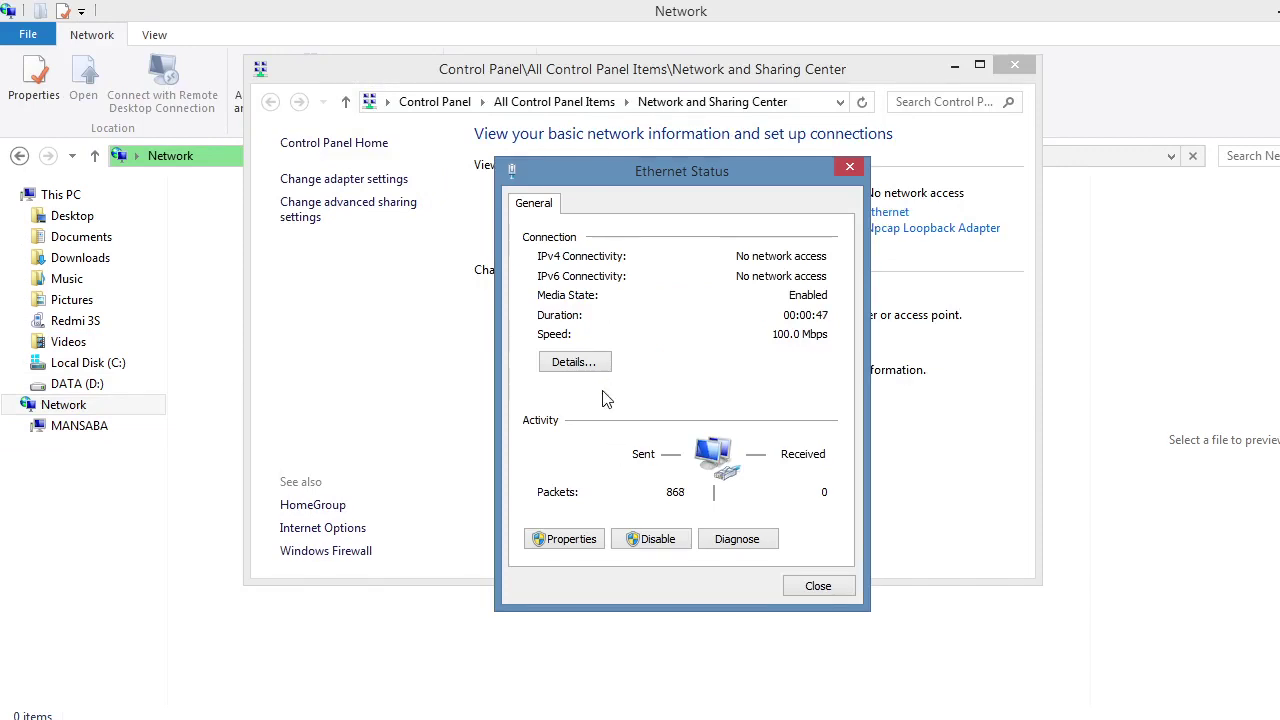
left_click(571, 362)
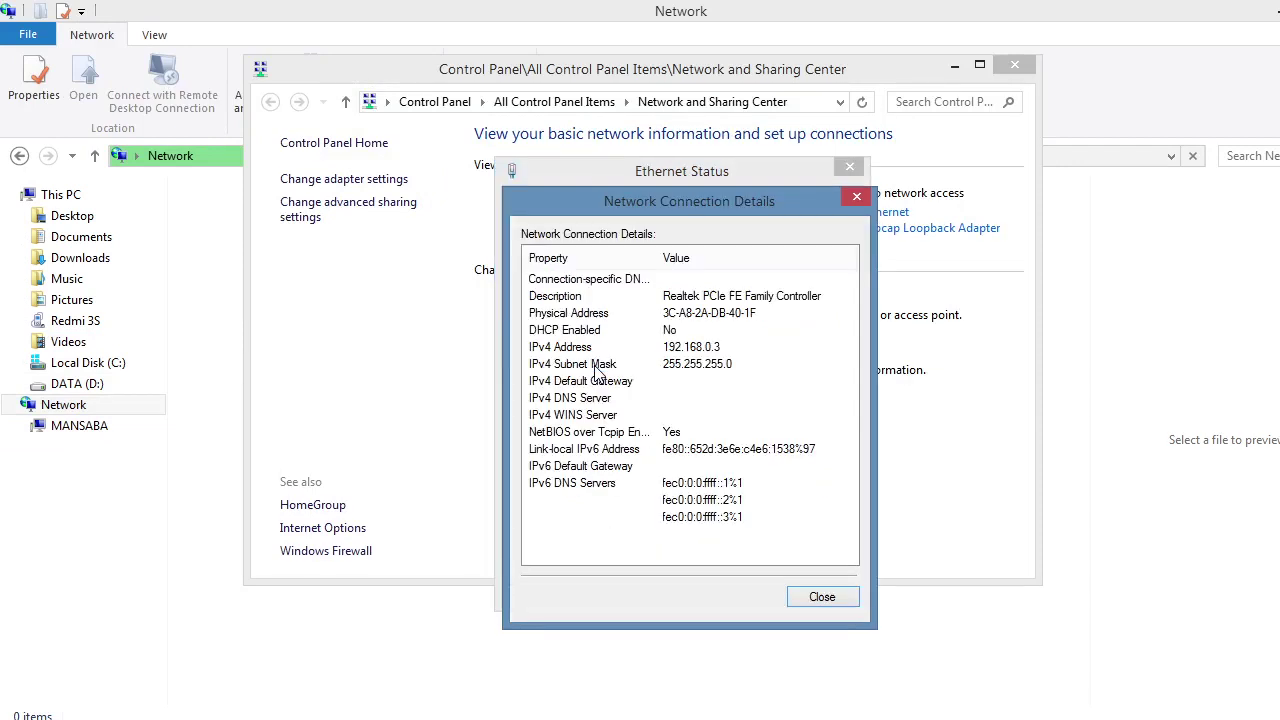
left_click(862, 195)
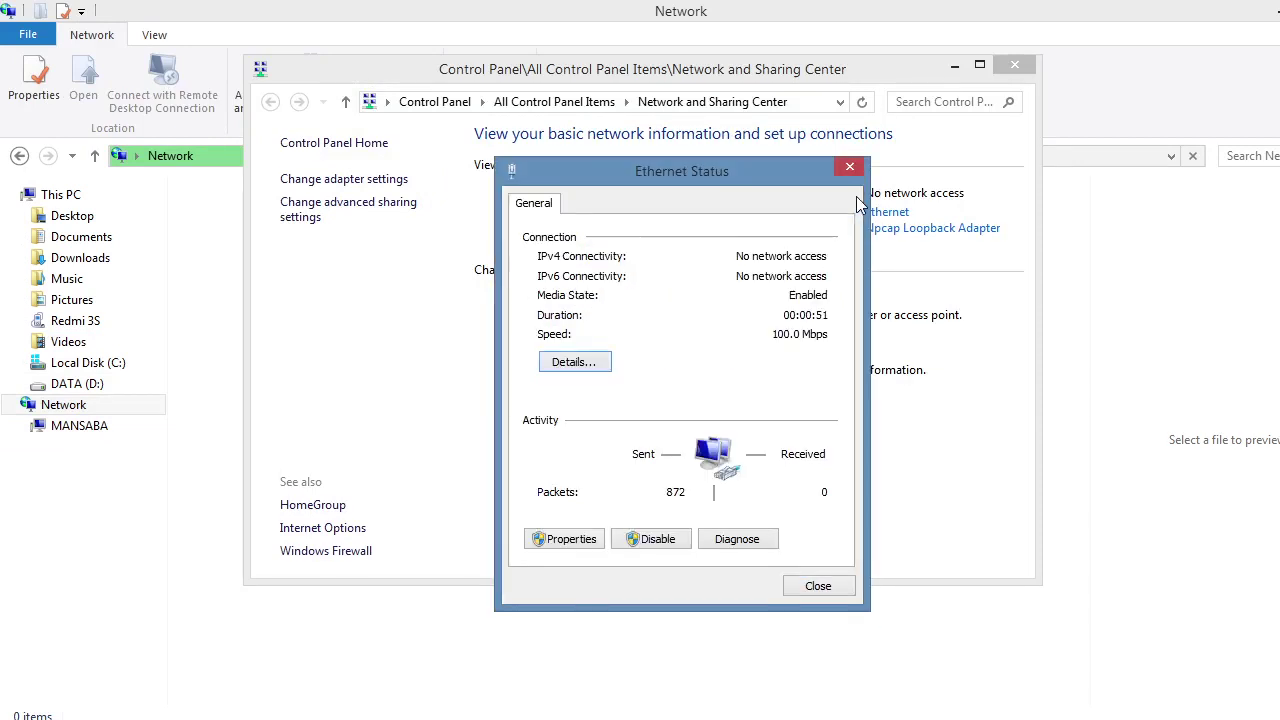
Step: Open the Ethernet properties and scroll to Internet Protocol Version 4 (TCP/IPv4)
left_click(592, 534)
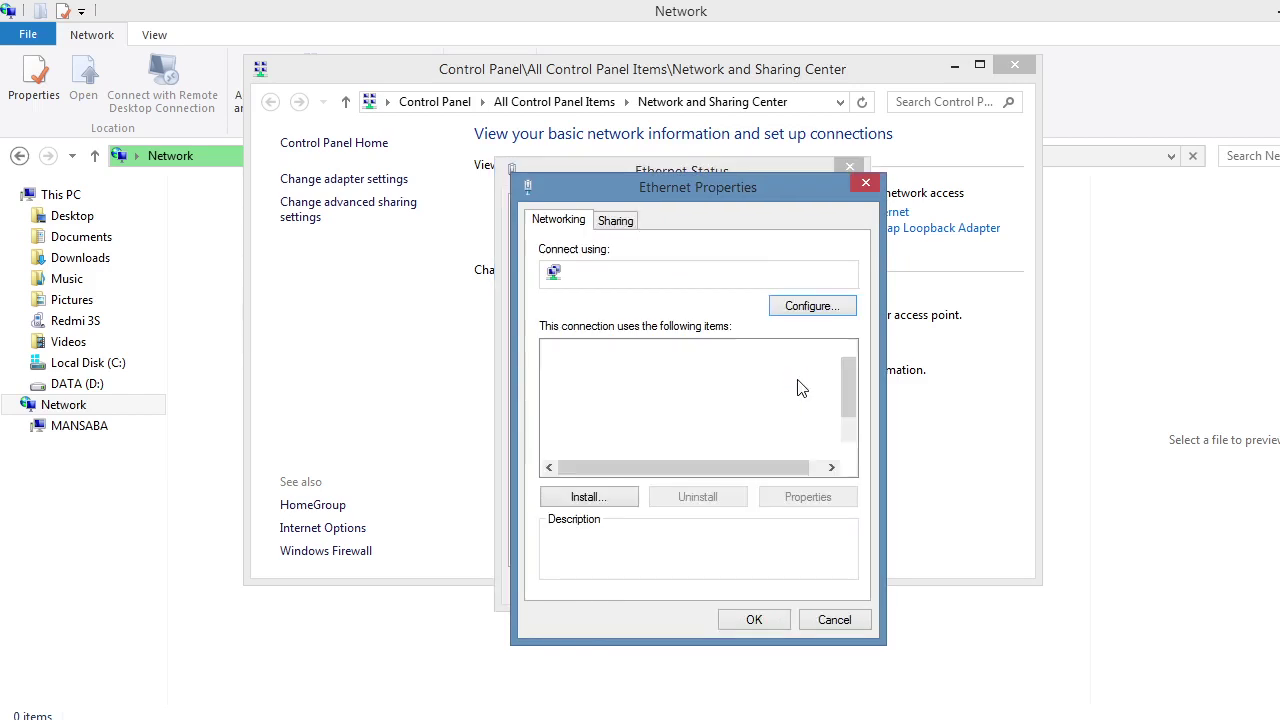
left_click(866, 182)
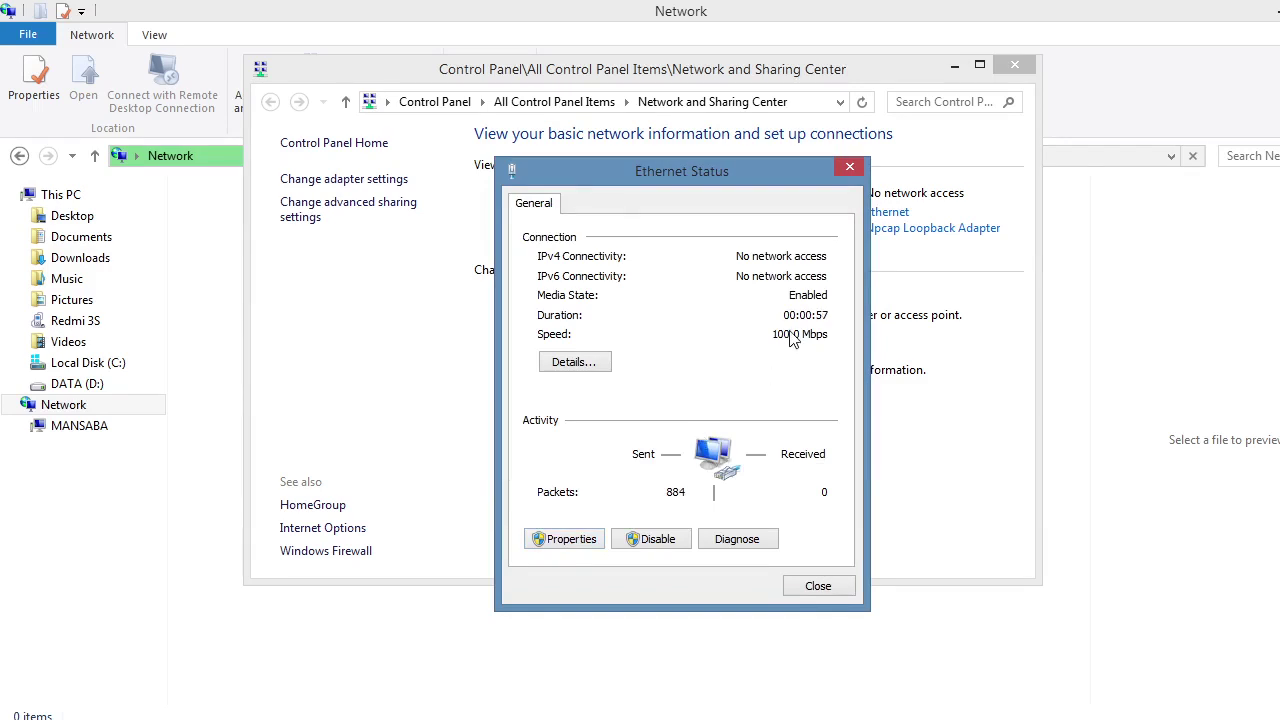
key("Return")
scroll(853, 361, "down", 1)
Step: Set Ethernet IPv4 to obtain the IP address and DNS server automatically, and apply
double_click(711, 450)
left_click(684, 388)
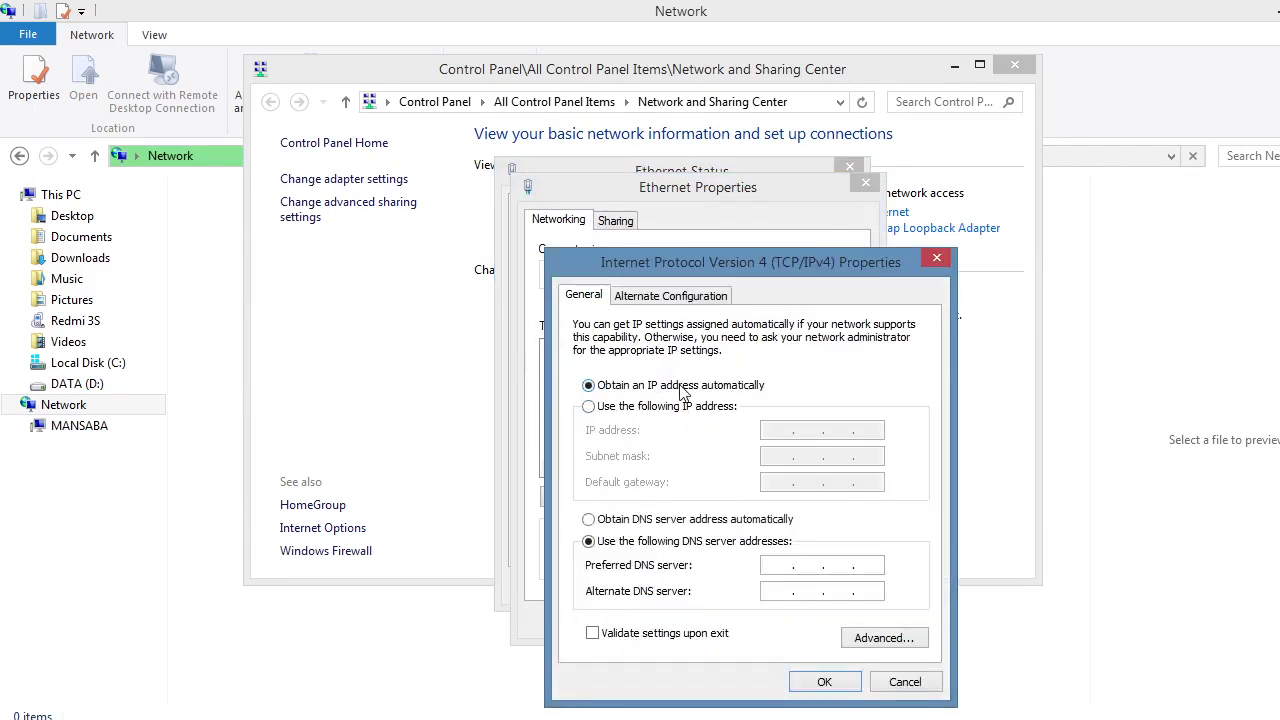
left_click(640, 524)
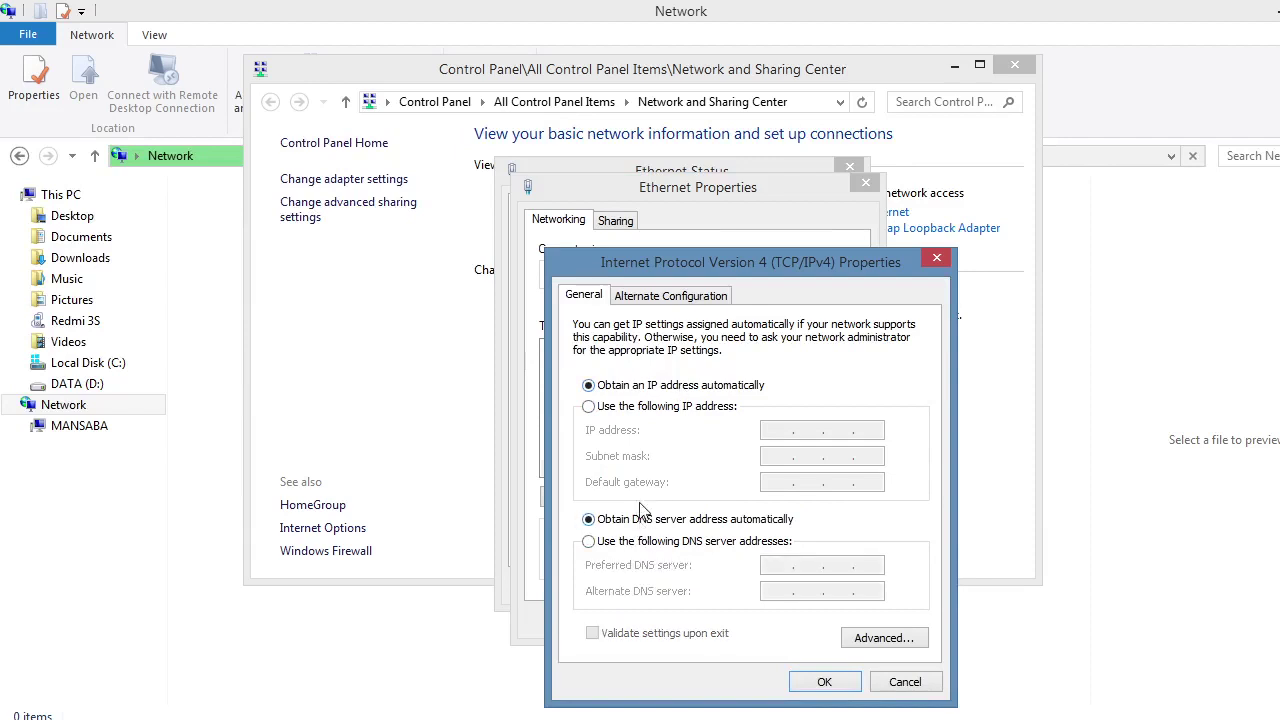
left_click(823, 681)
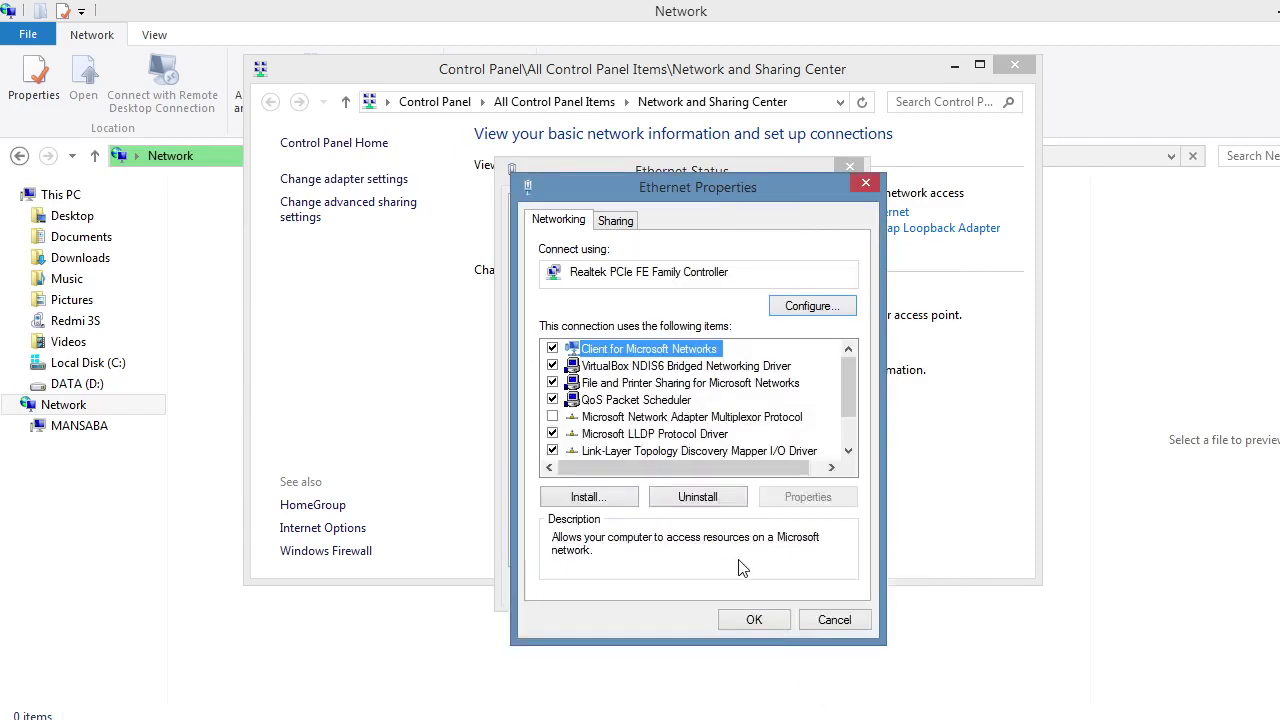
left_click(753, 619)
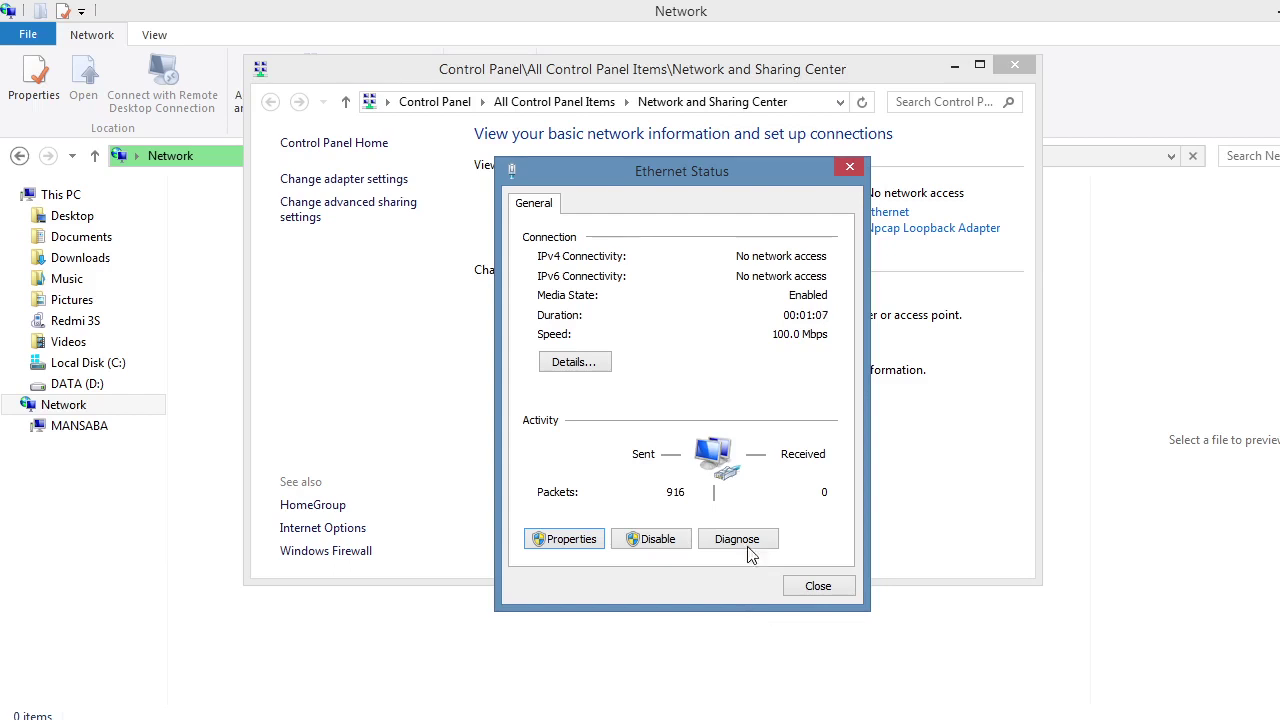
Step: Check the connection details, then decline network discovery on Network 55
left_click(590, 365)
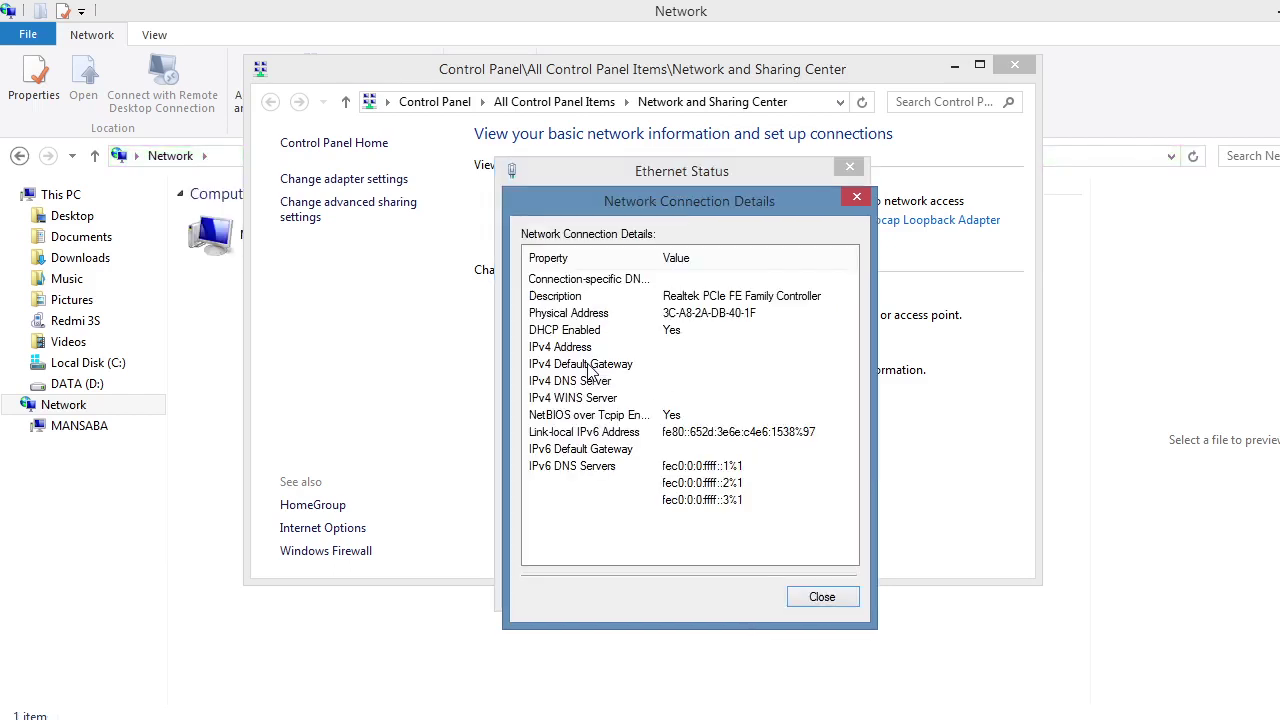
left_click(857, 197)
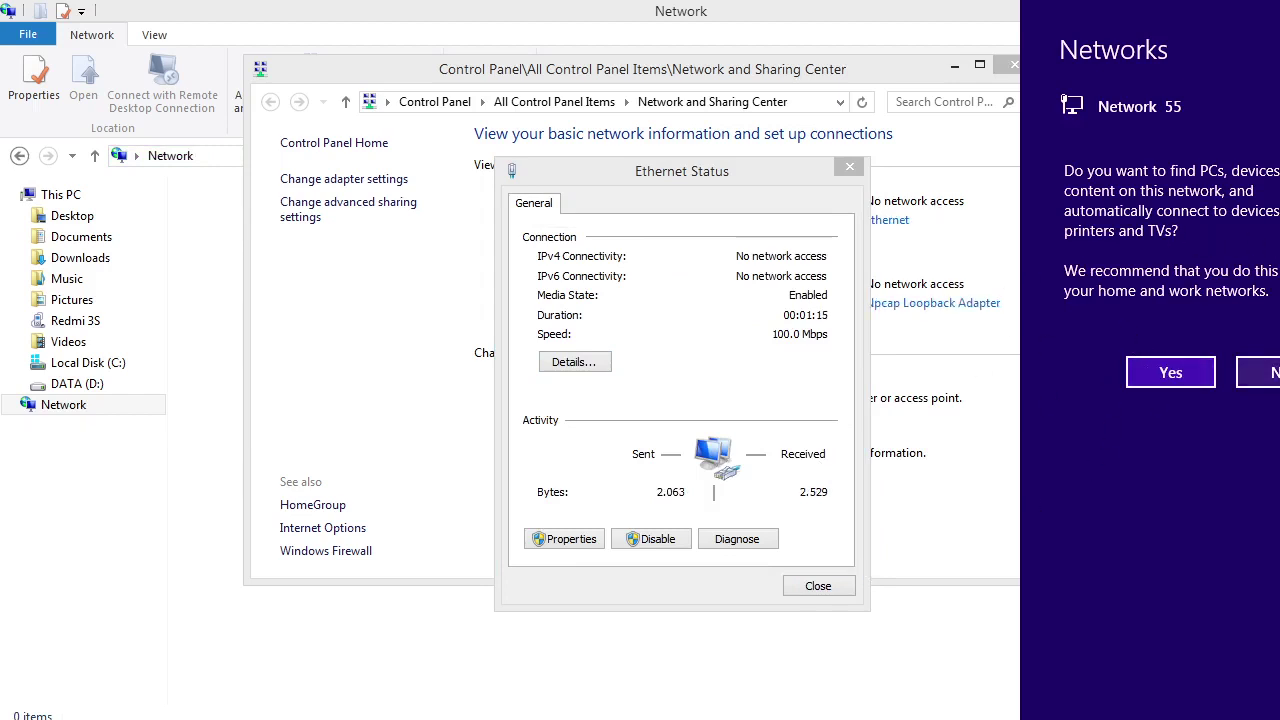
left_click(1258, 372)
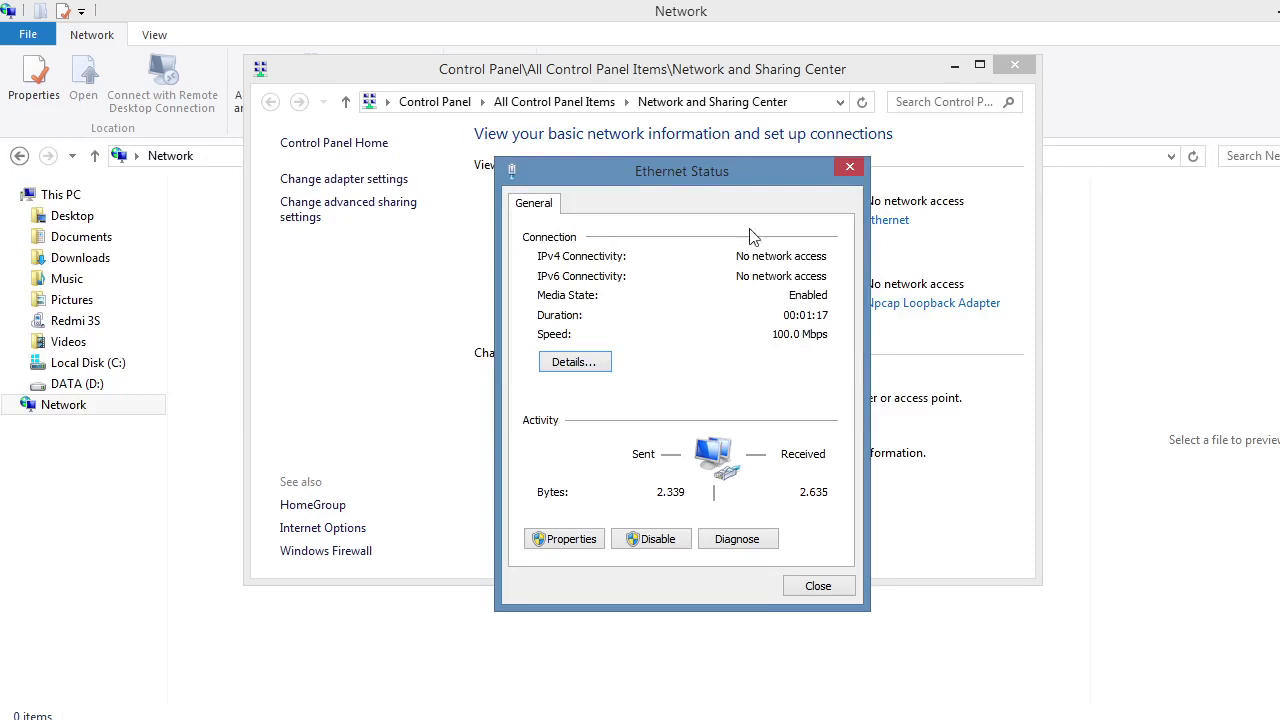
Step: Verify address 192.168.1.178 with gateway 192.168.1.1, then close Ethernet Status and Network and Sharing Center
left_click(577, 366)
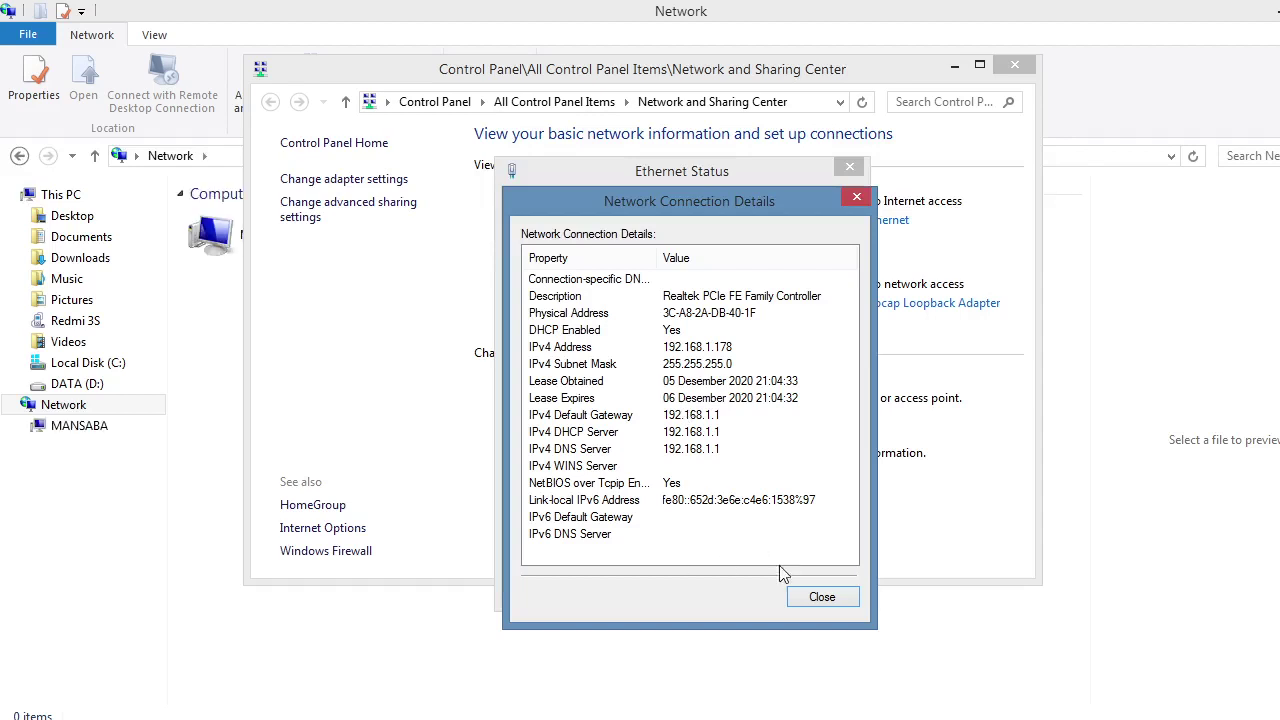
left_click(822, 597)
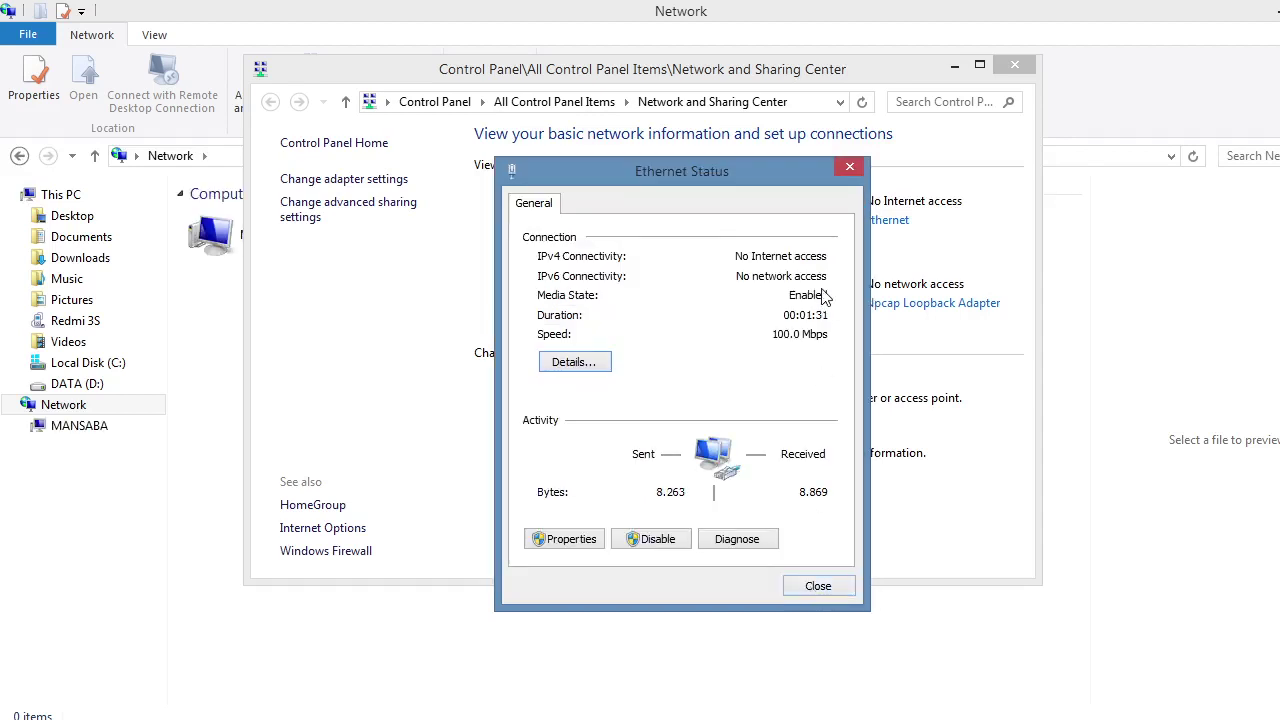
left_click(849, 170)
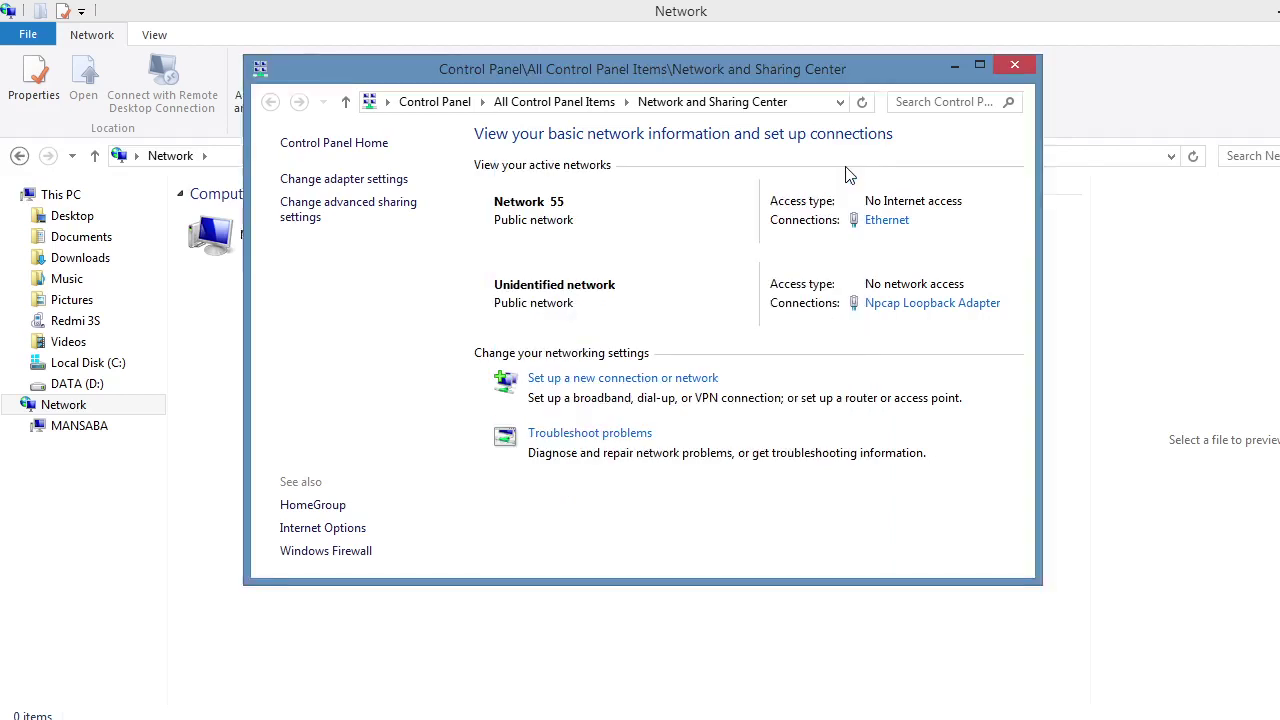
left_click(1015, 65)
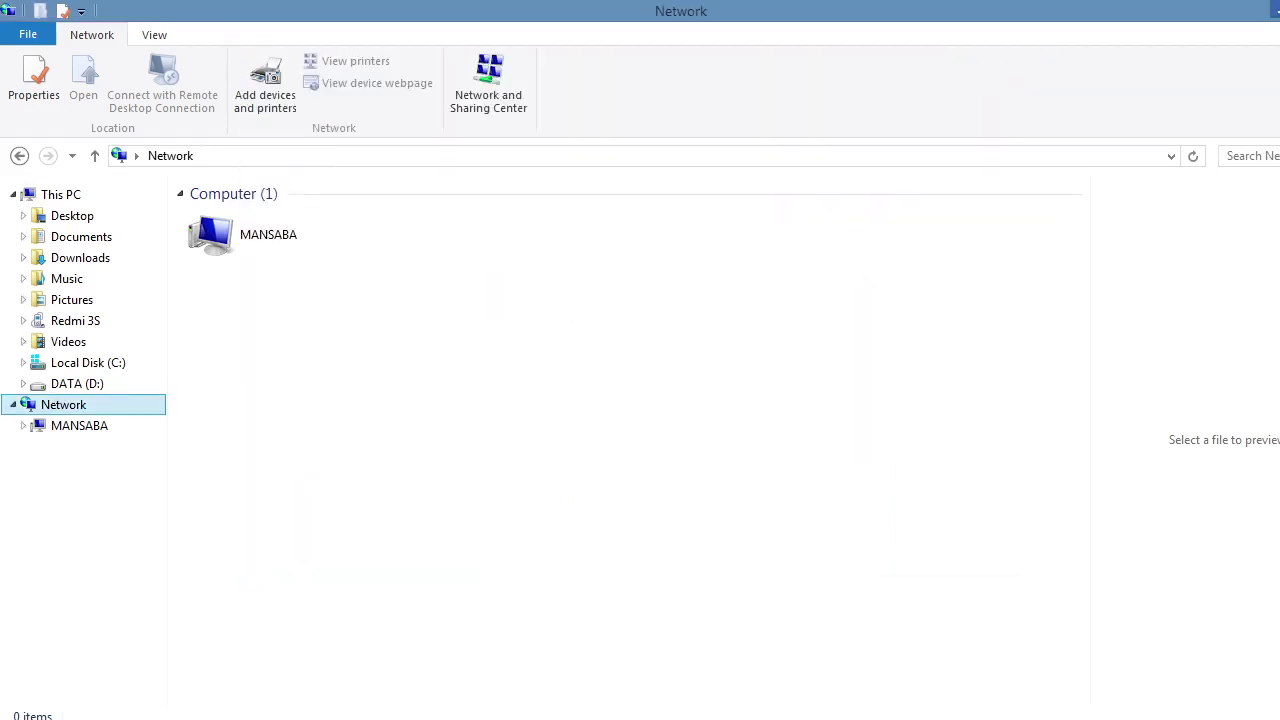
Step: Add the camera as an OBS Video Capture Device source, minimize OBS, and close the Network window
mouse_move(700, 716)
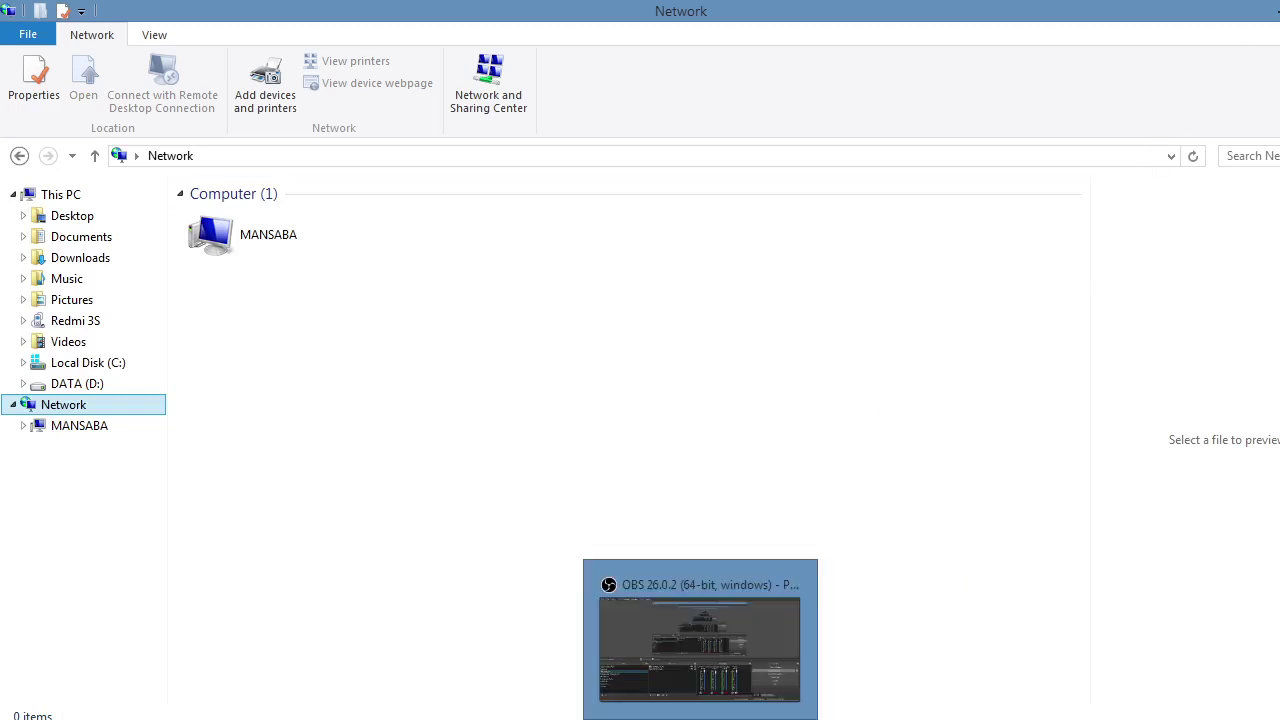
left_click(700, 640)
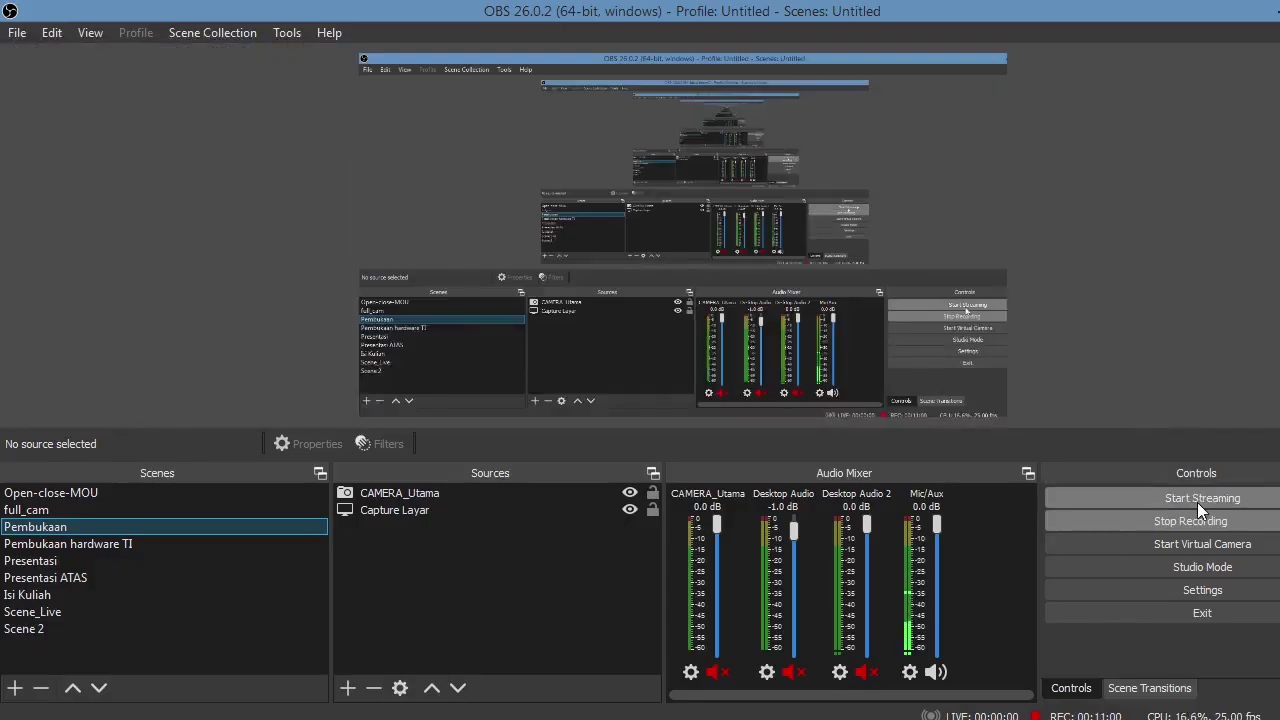
key("ctrl+v")
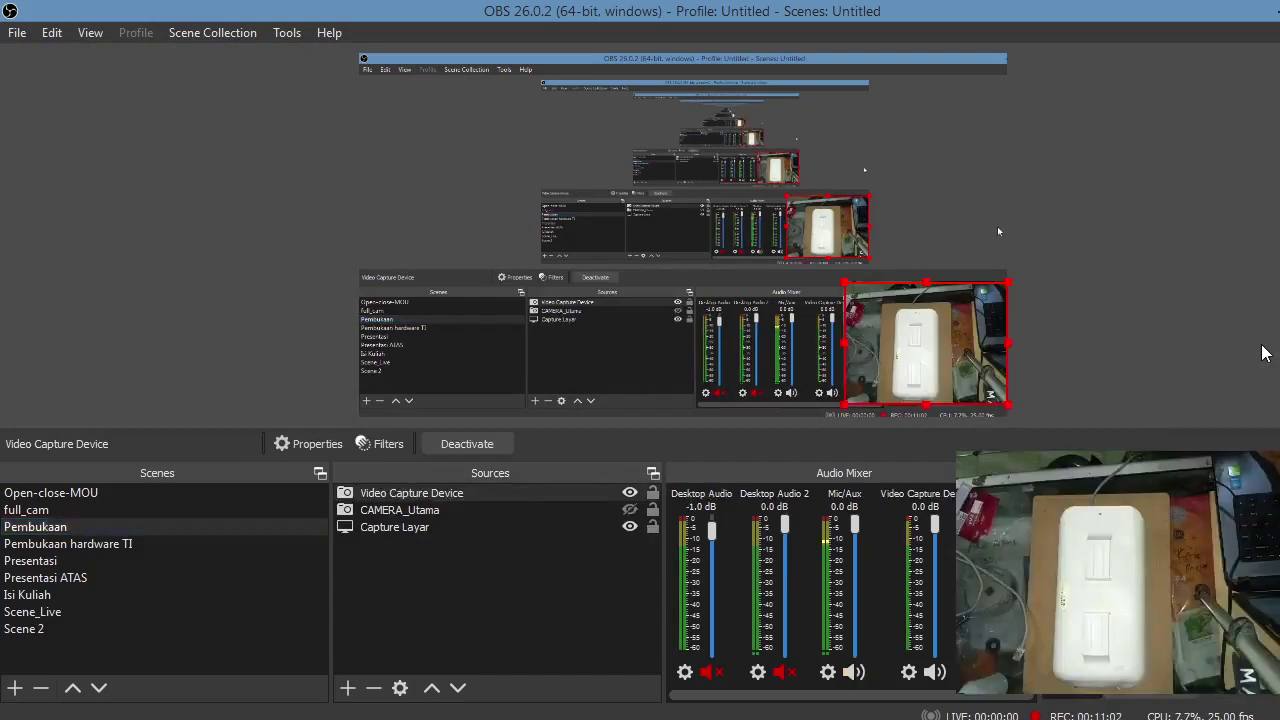
left_click(1270, 8)
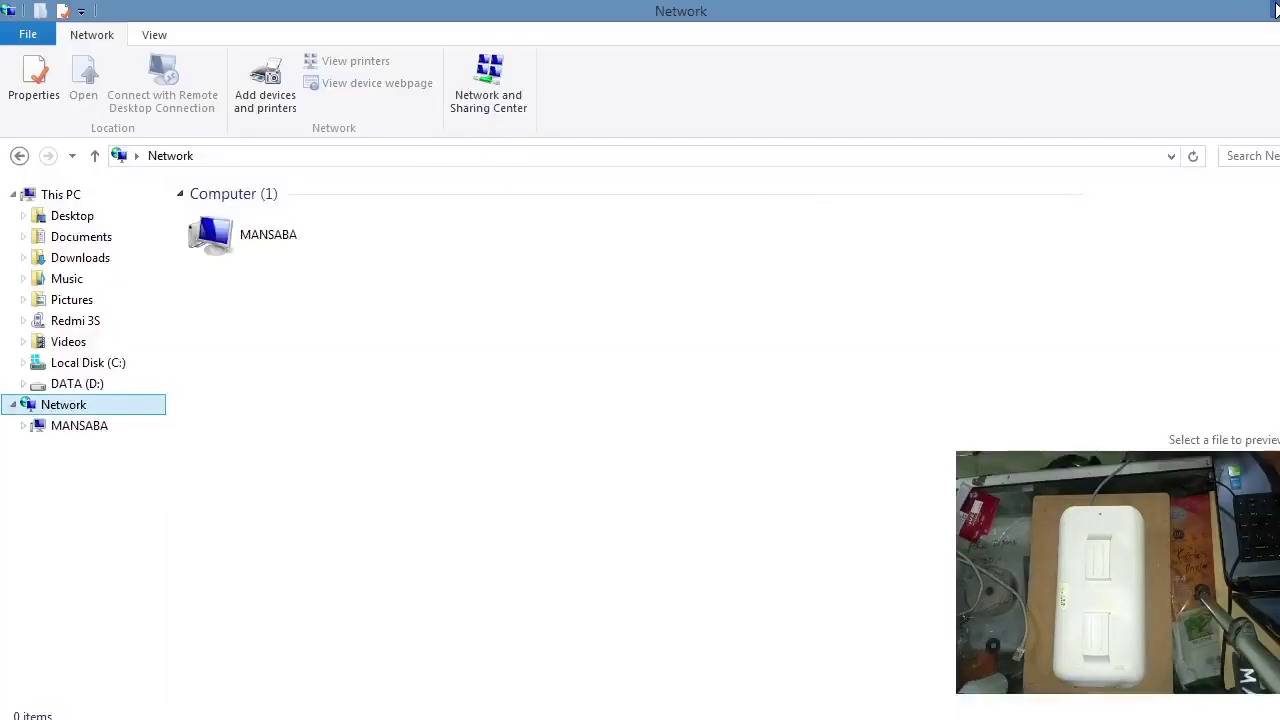
left_click(1274, 8)
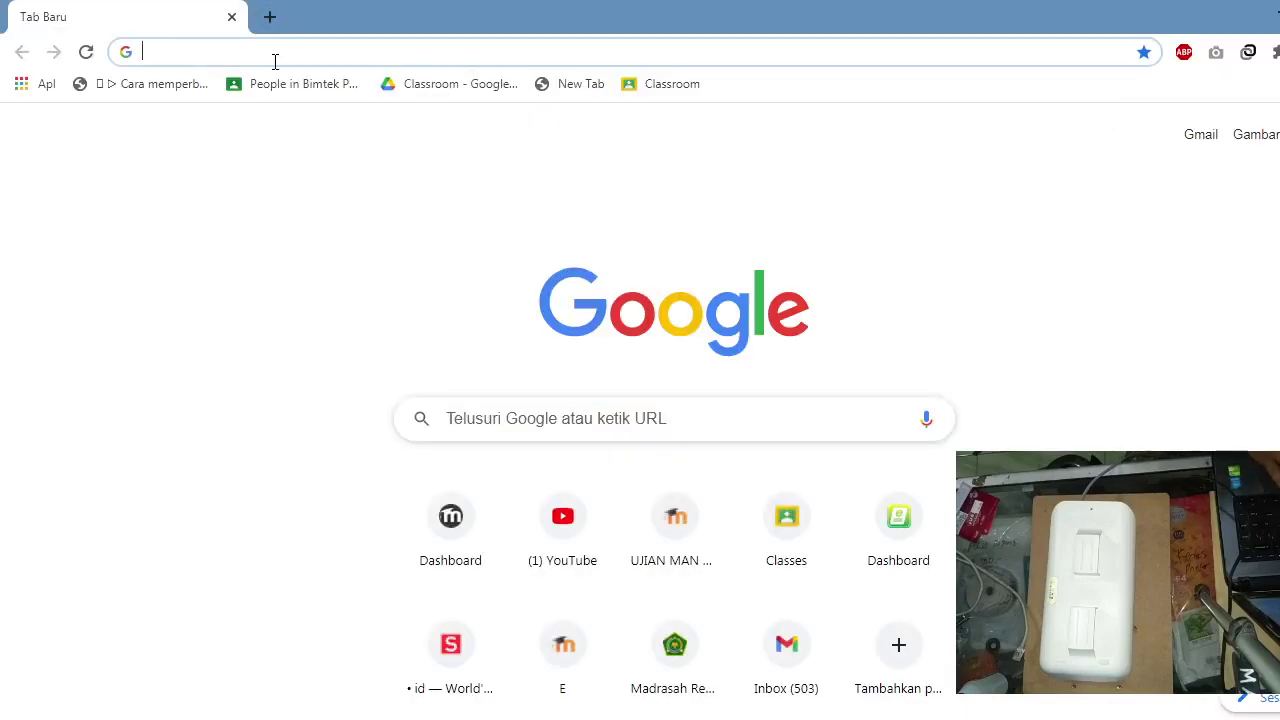
Step: Go to 192.168.1.1 in Chrome's address bar
type("192.1")
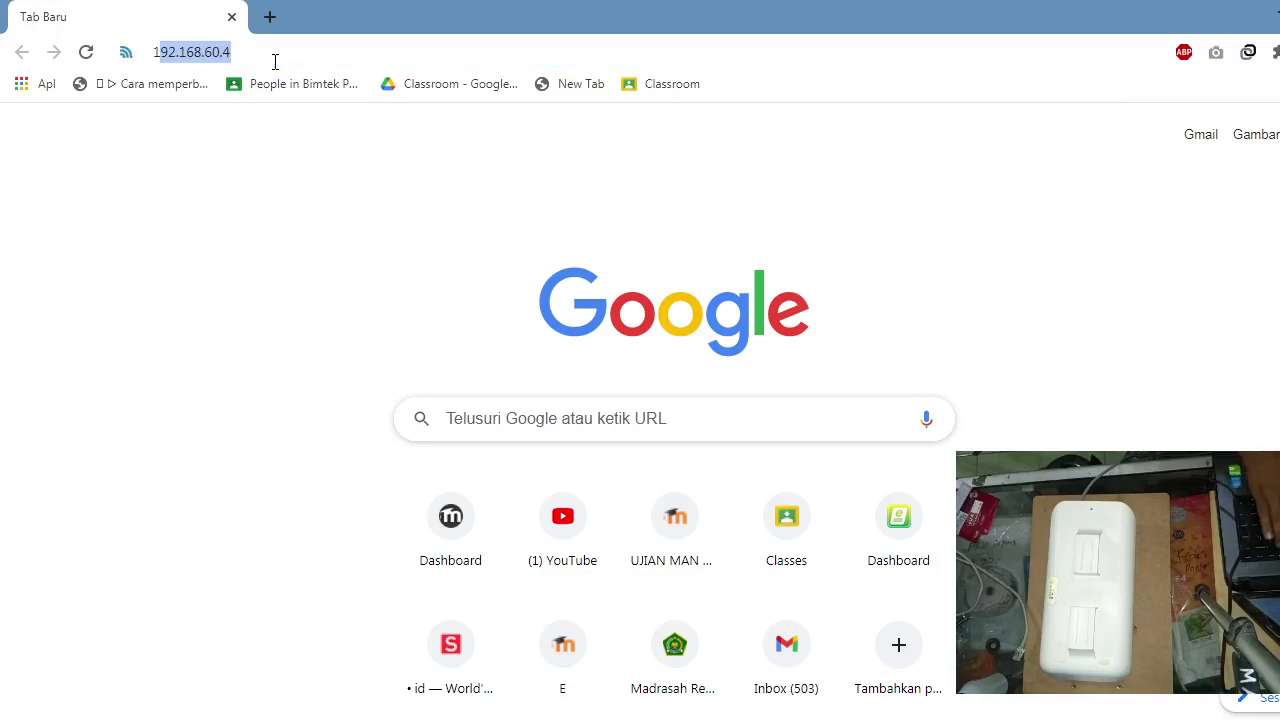
type("68.")
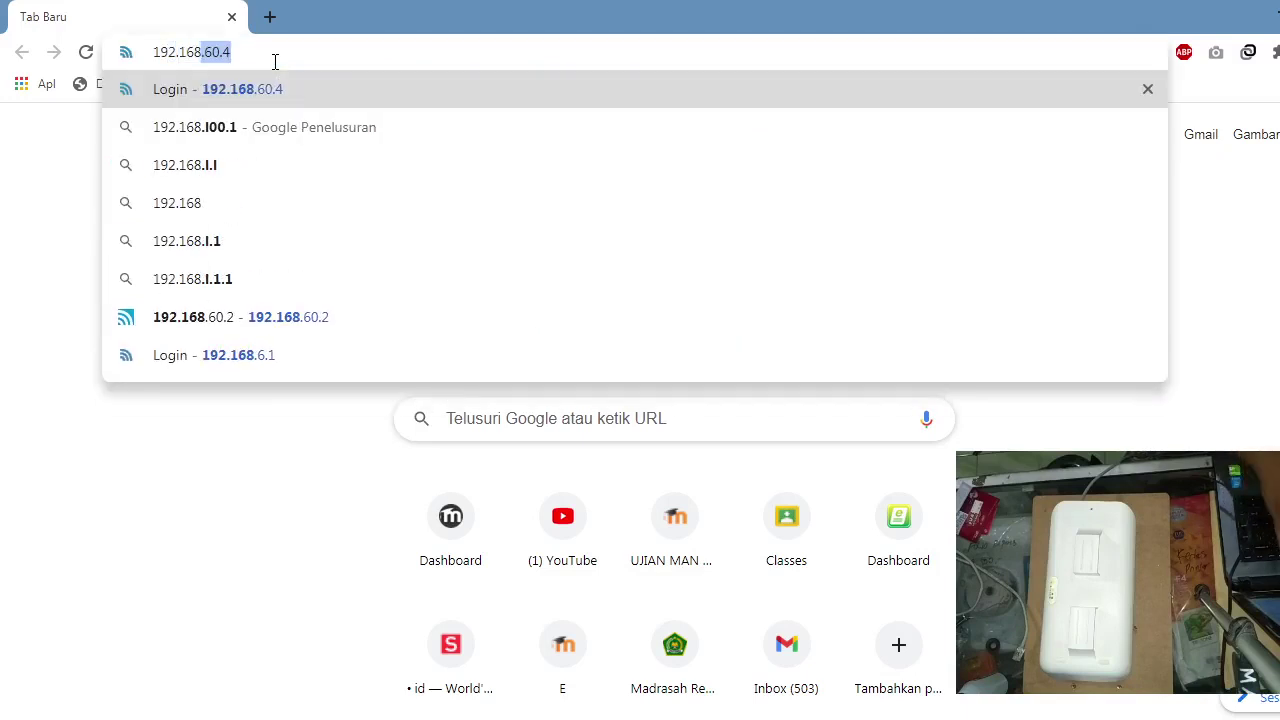
type("1.1")
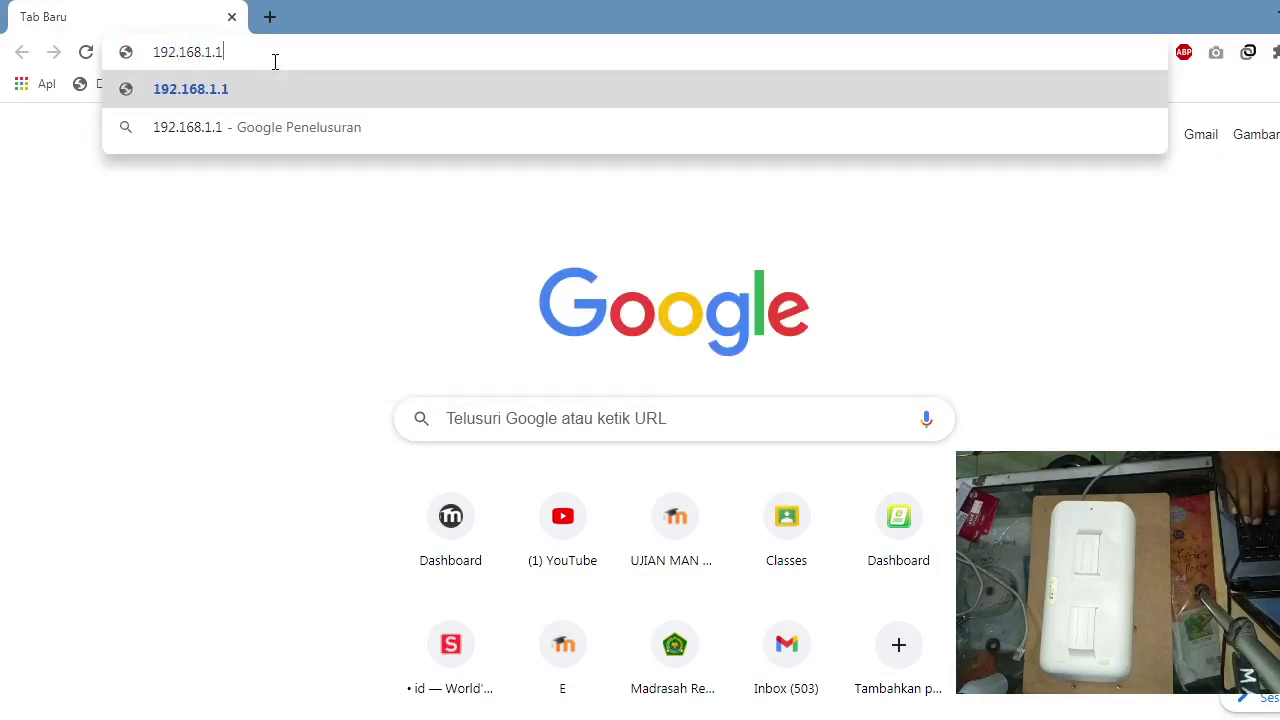
key("Return")
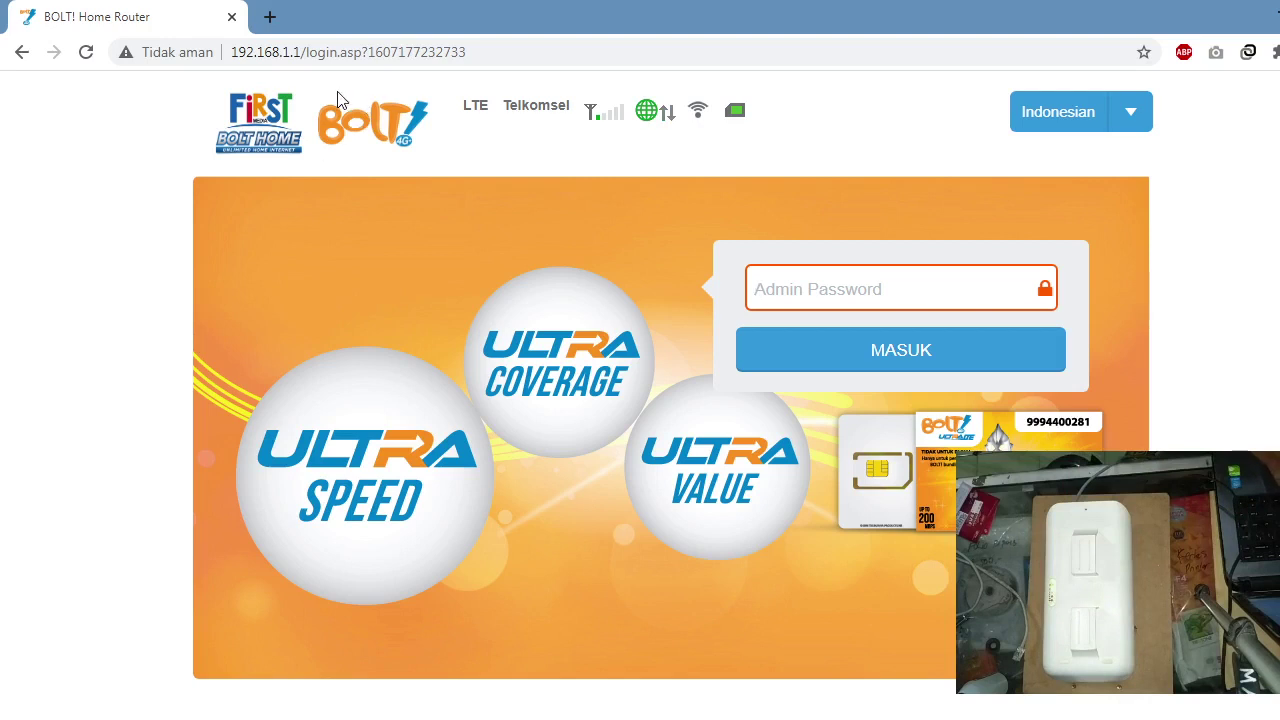
left_click(488, 107)
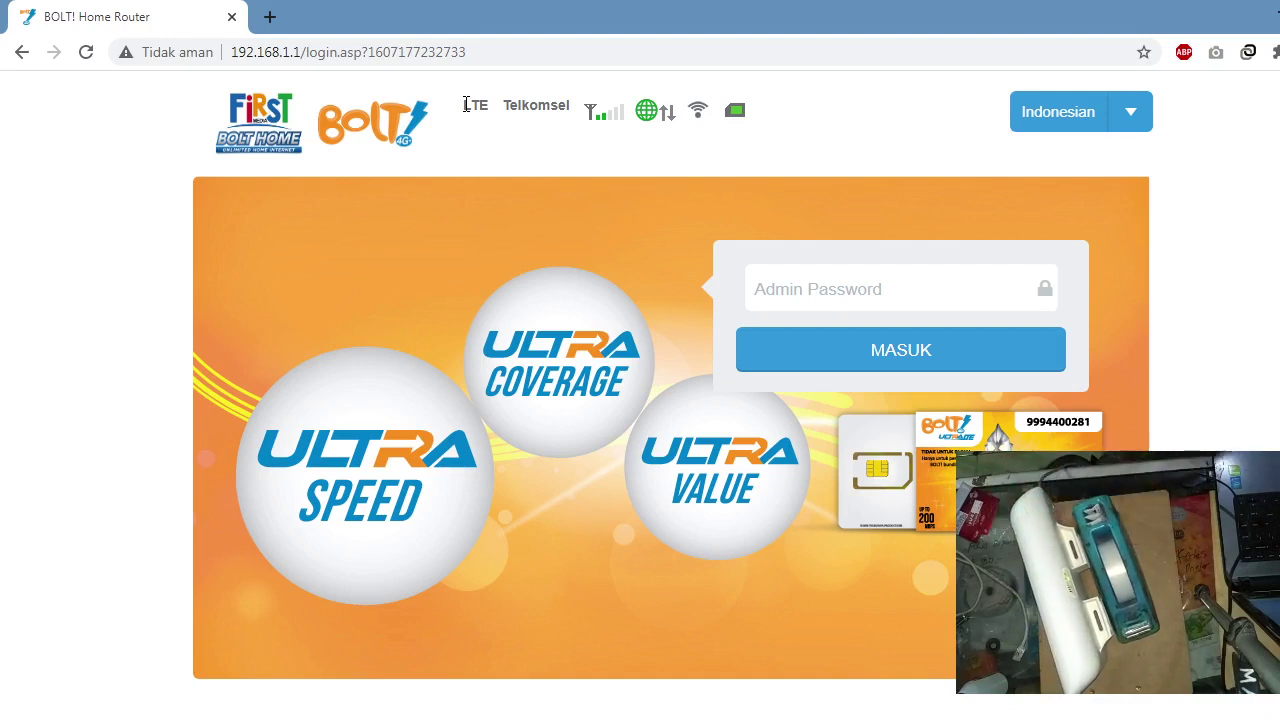
key("alt+Tab")
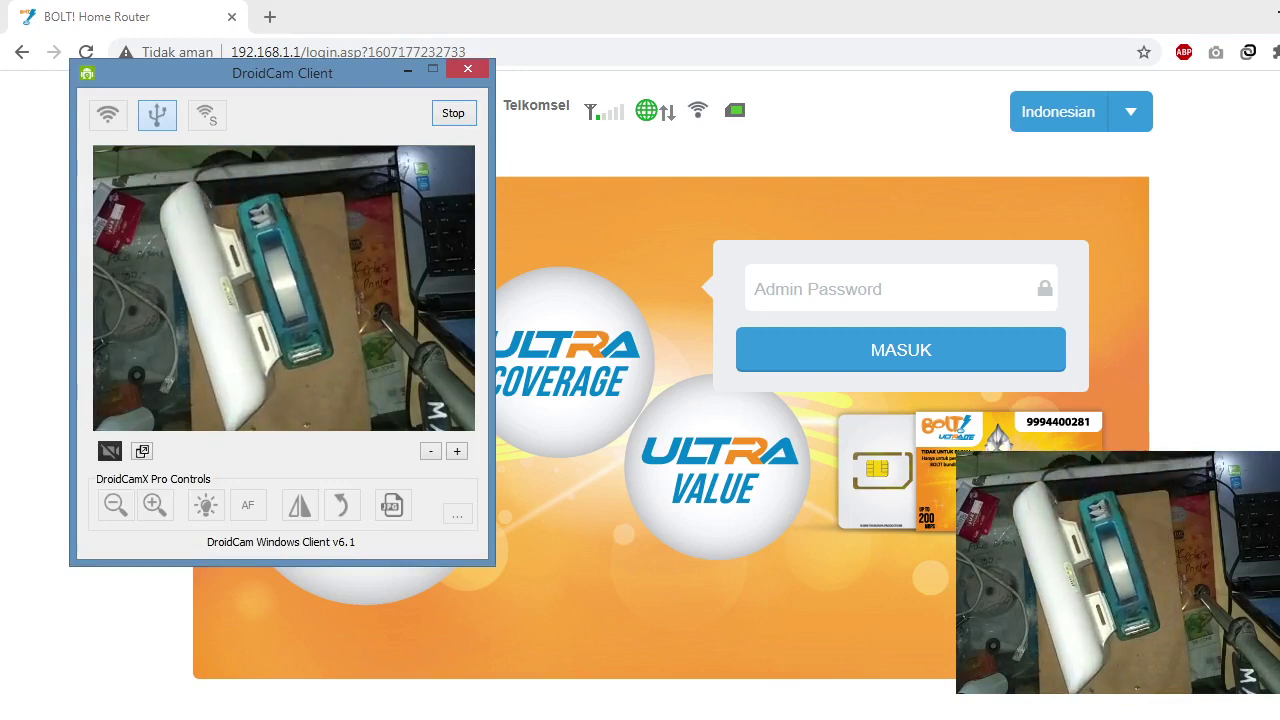
left_click(409, 70)
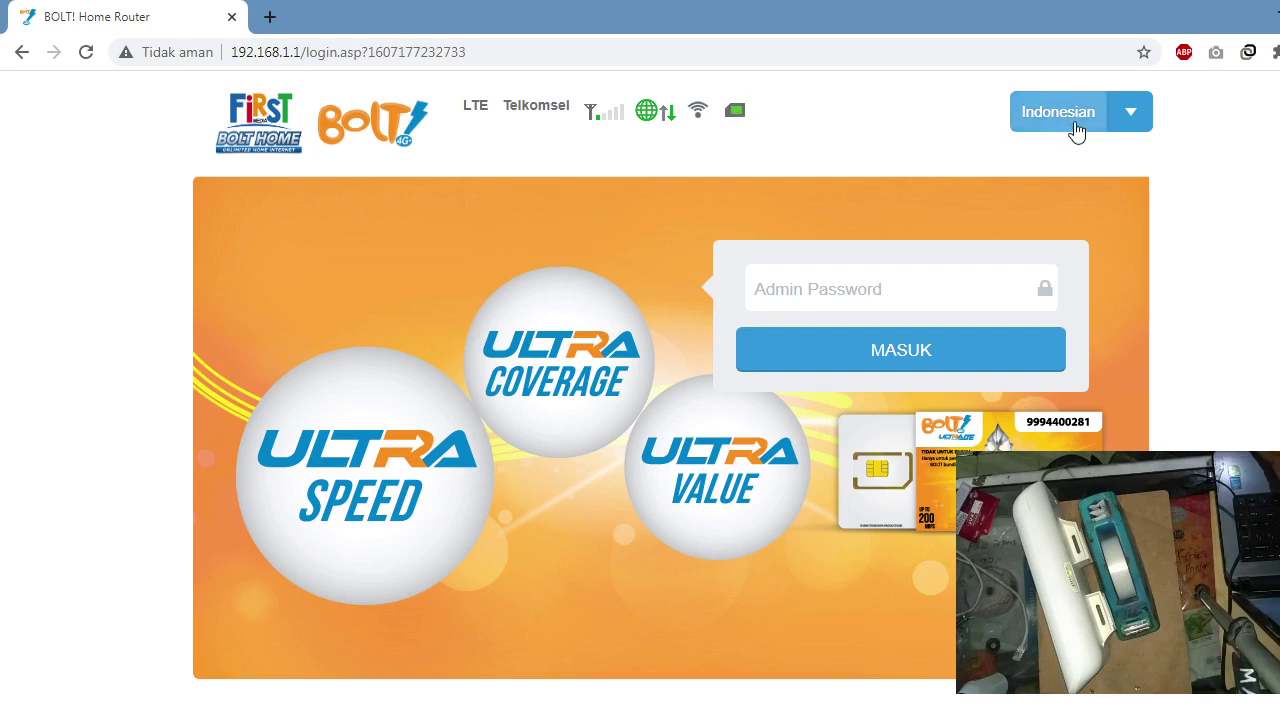
Step: Switch the login page to English, log in with the admin password, and dismiss the save-password prompt
left_click(1145, 118)
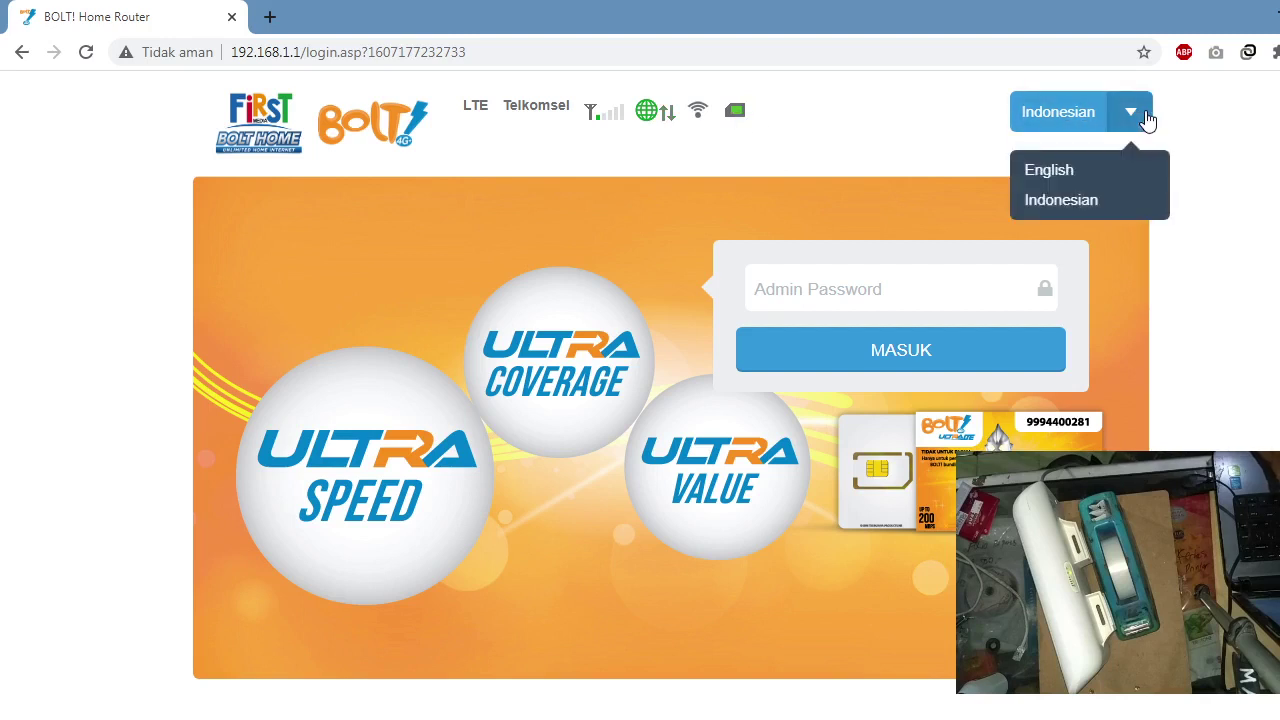
left_click(1075, 180)
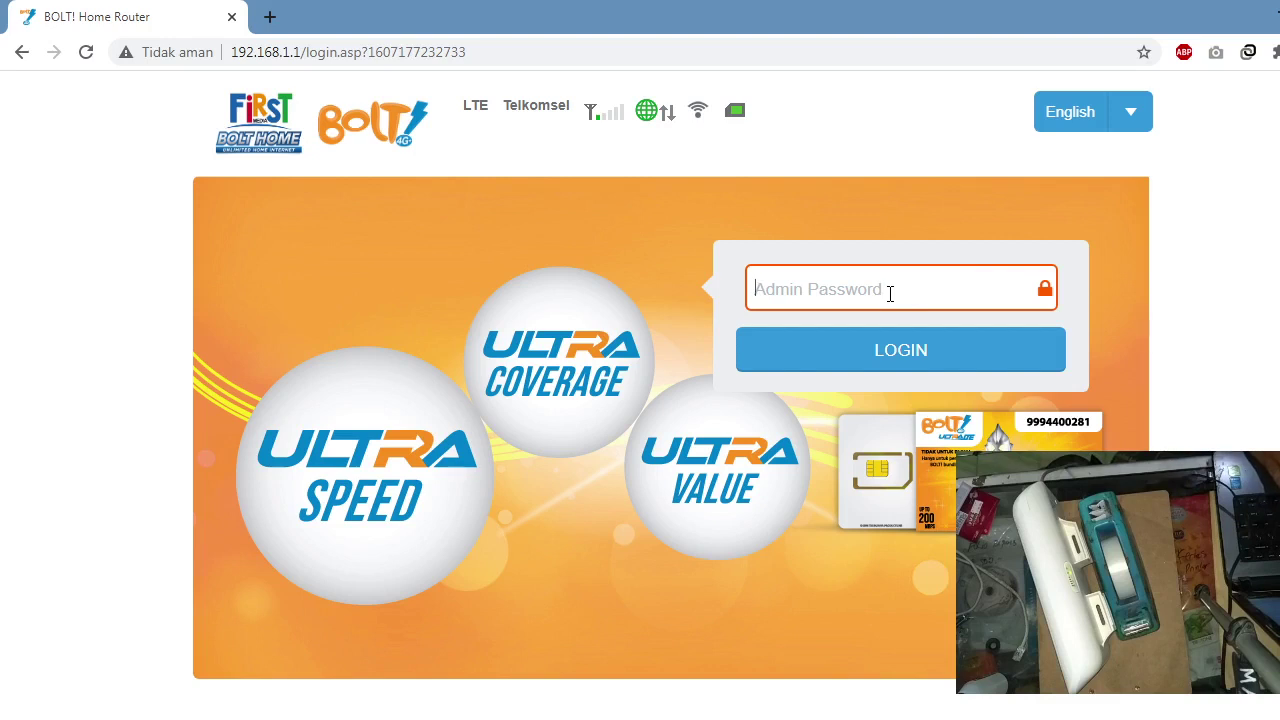
type("admi")
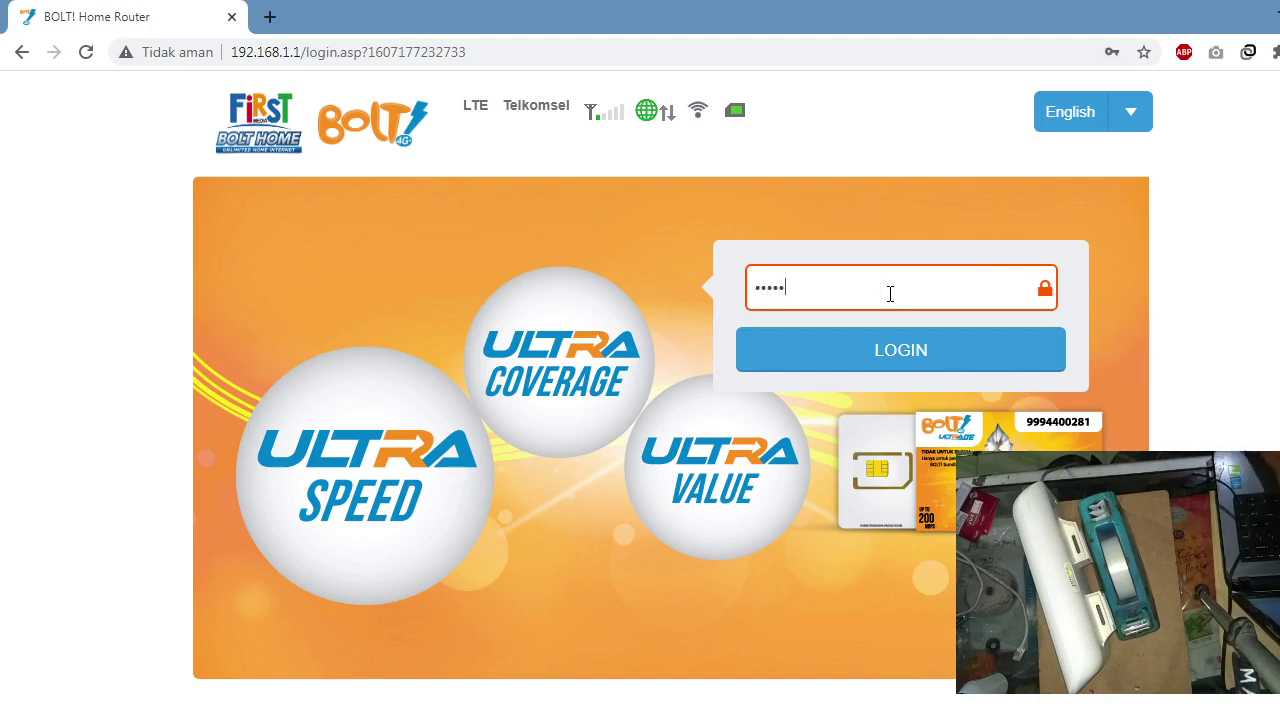
left_click(970, 355)
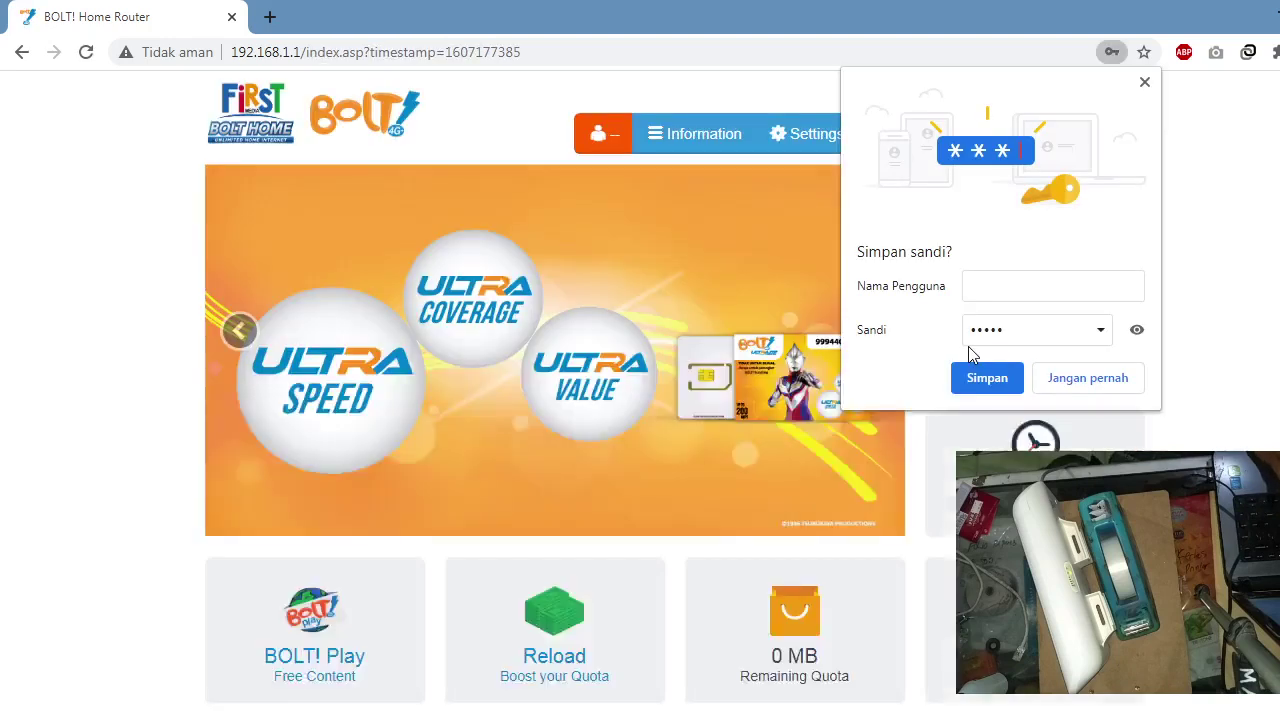
left_click(1145, 82)
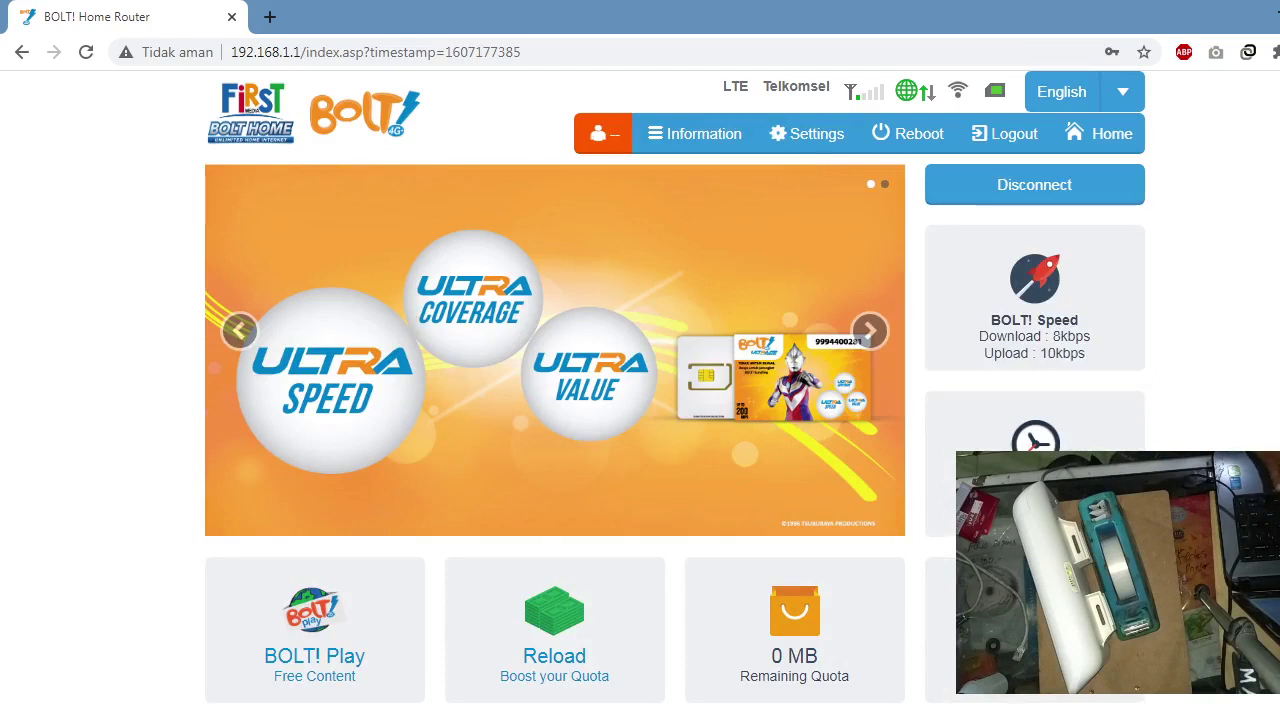
Step: Scroll the dashboard and highlight the download speed reading
scroll(640, 400, "down", 1)
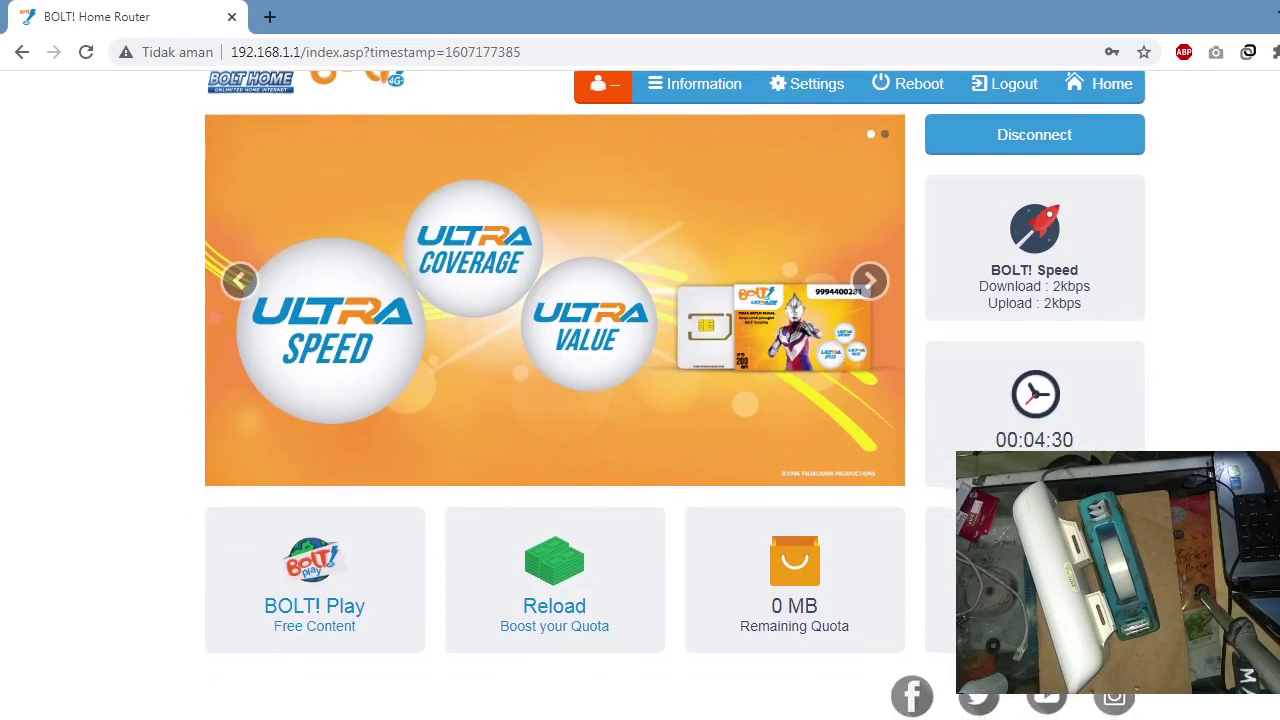
scroll(640, 400, "up", 1)
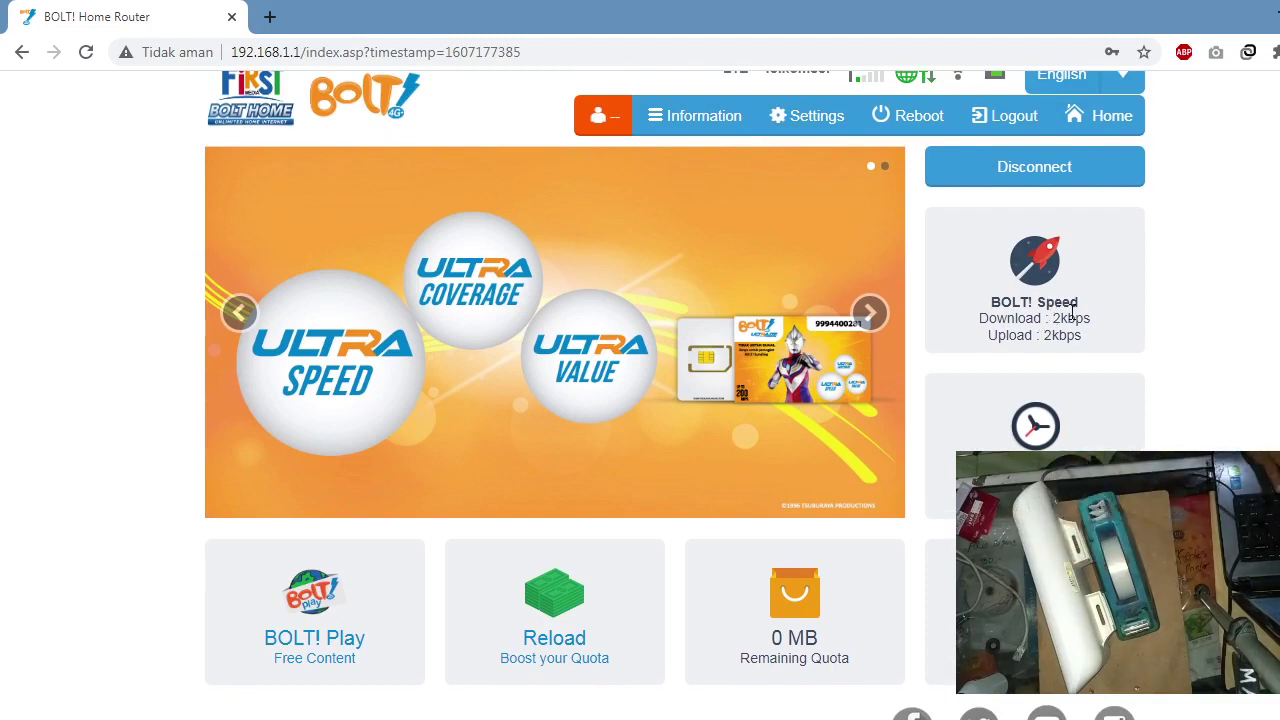
left_click_drag(981, 317, 1068, 318)
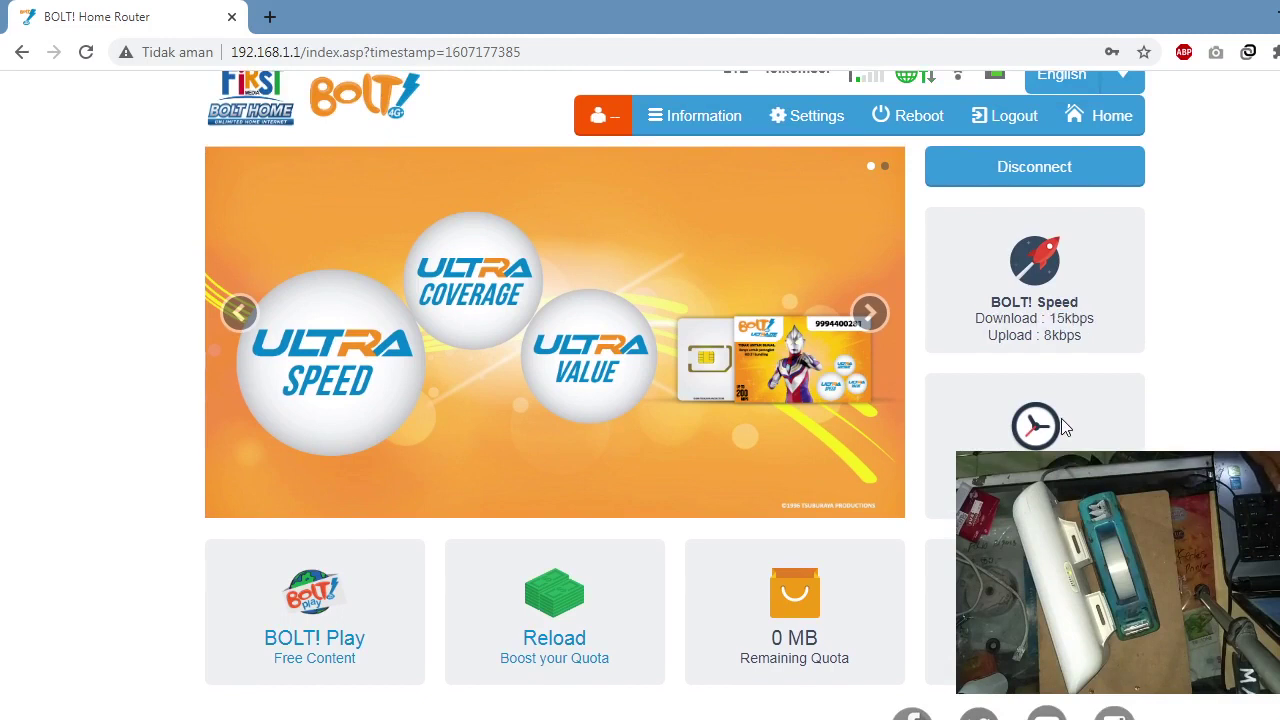
Step: Open the Status page and highlight the Model ID and SINR values in Device Information
left_click(697, 127)
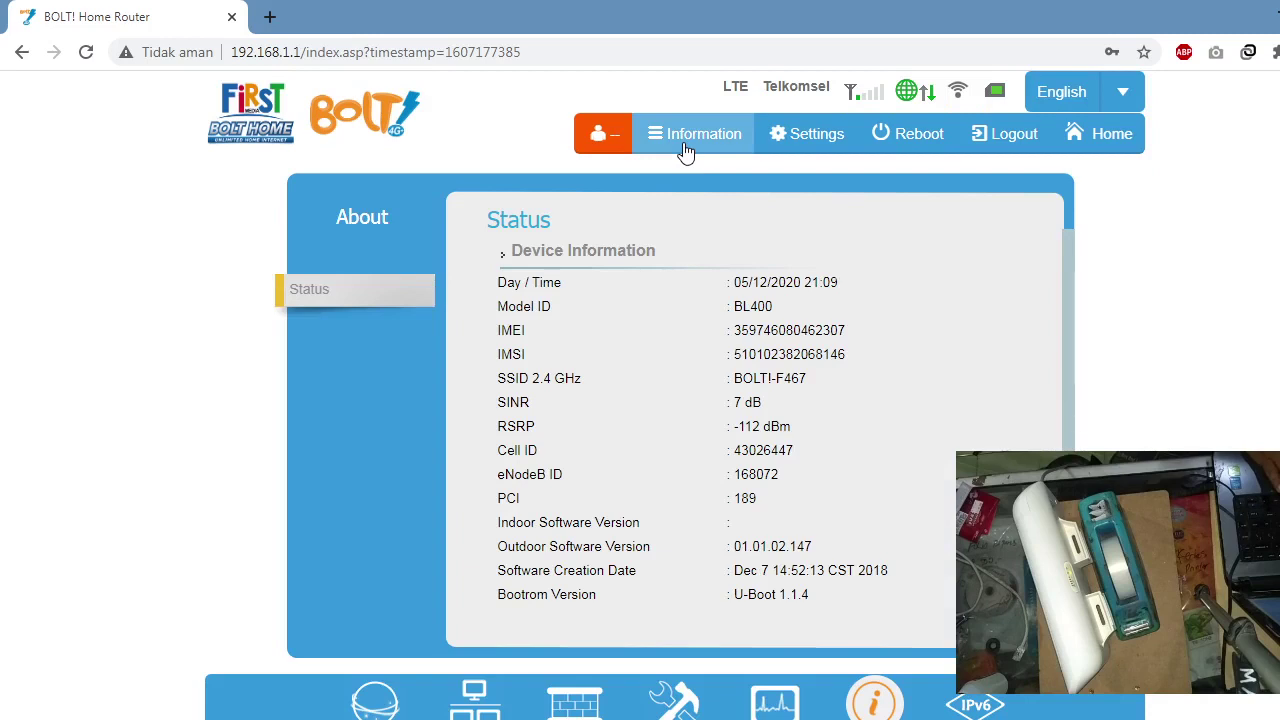
left_click_drag(742, 307, 773, 318)
left_click(770, 338)
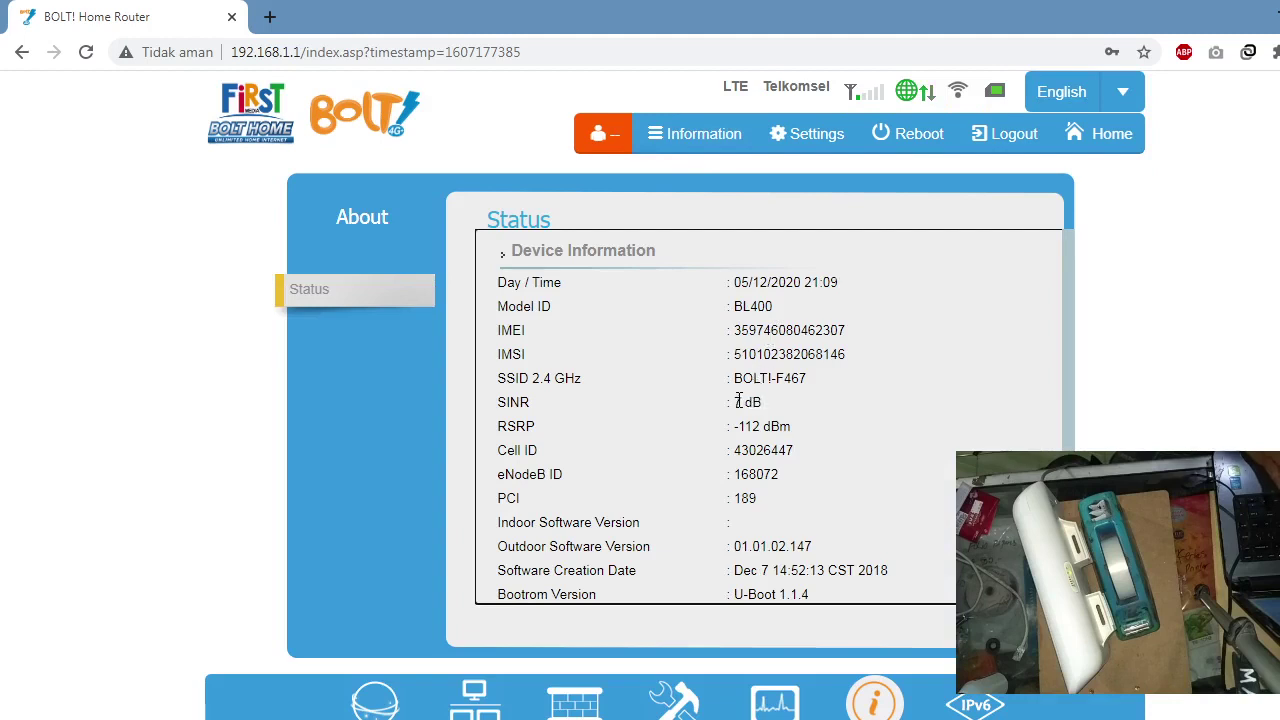
left_click_drag(738, 402, 772, 455)
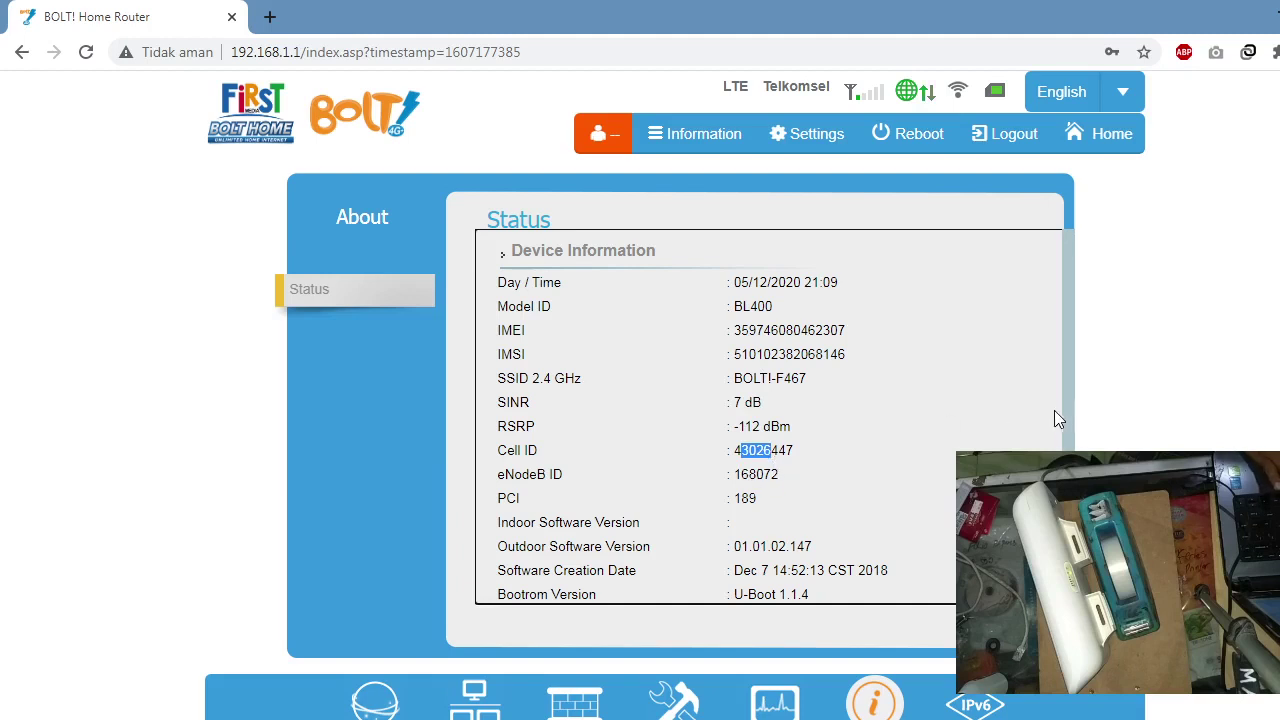
scroll(1054, 410, "down", 2)
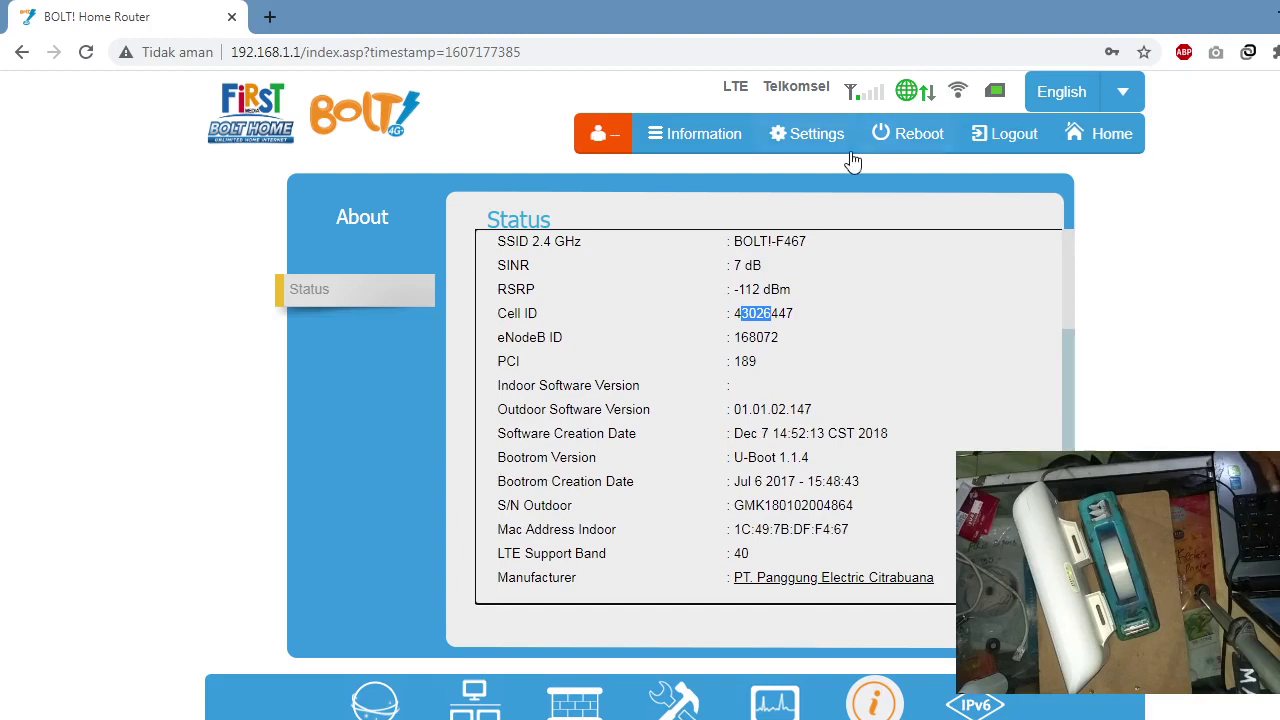
left_click(811, 157)
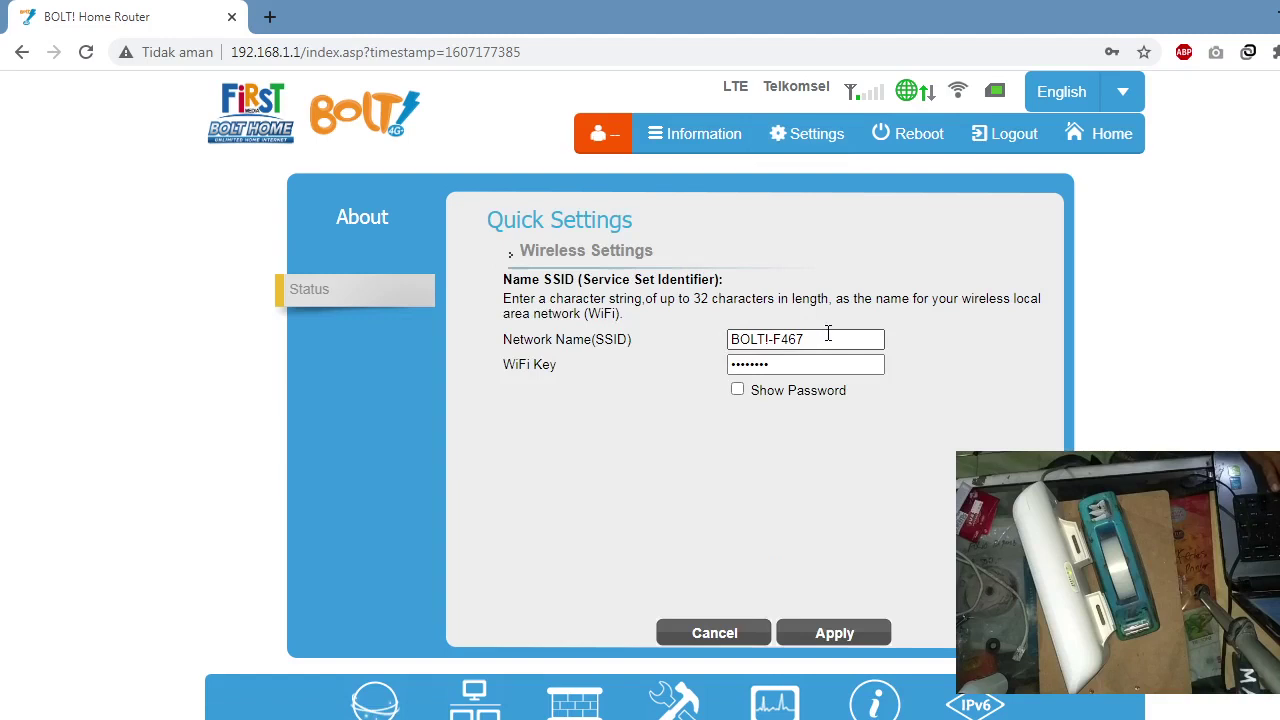
Step: Rename the Wi-Fi network to WIFI_JOKO-VLOG, enter a new Wi-Fi key, apply, and recheck Settings
left_click_drag(828, 333, 718, 347)
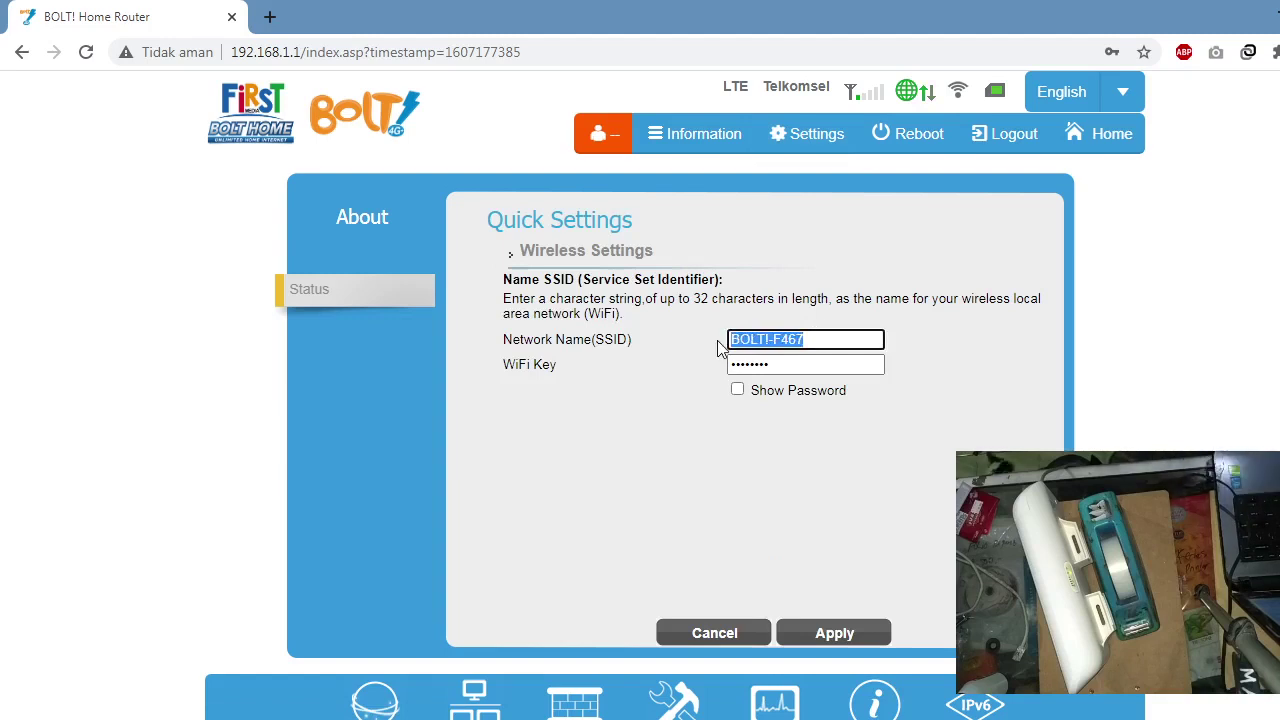
type("WIF")
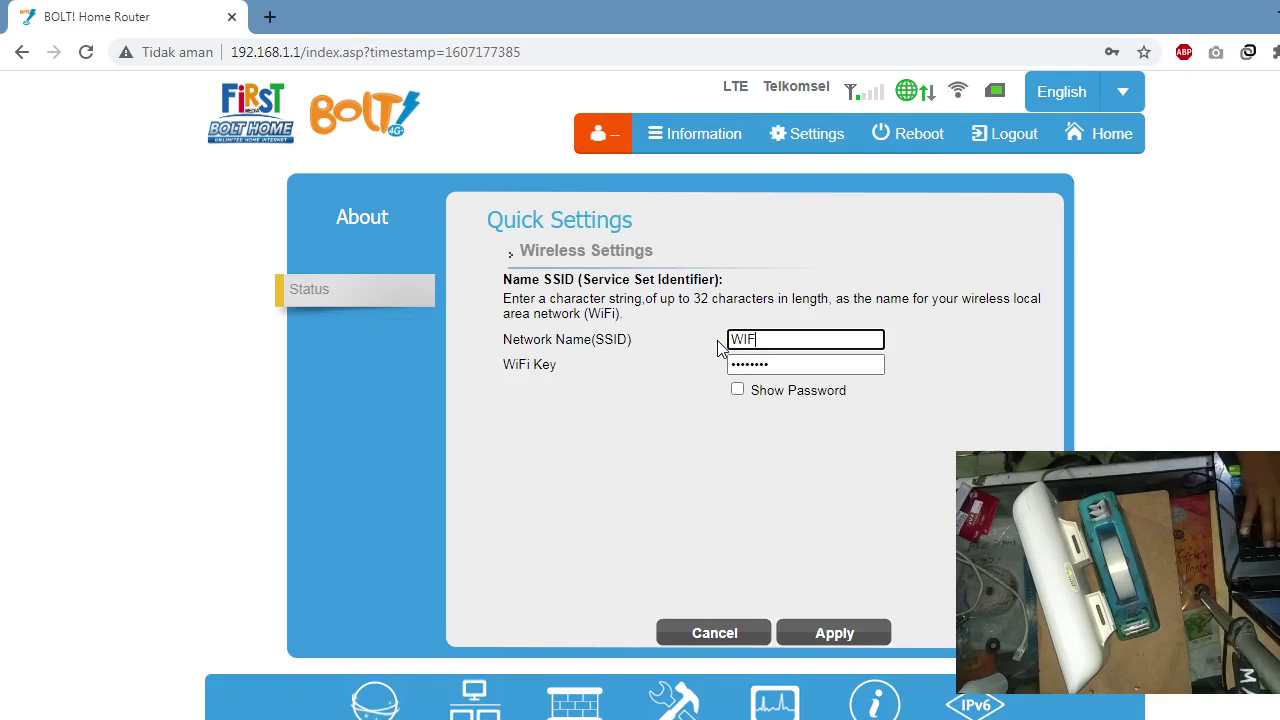
type("I")
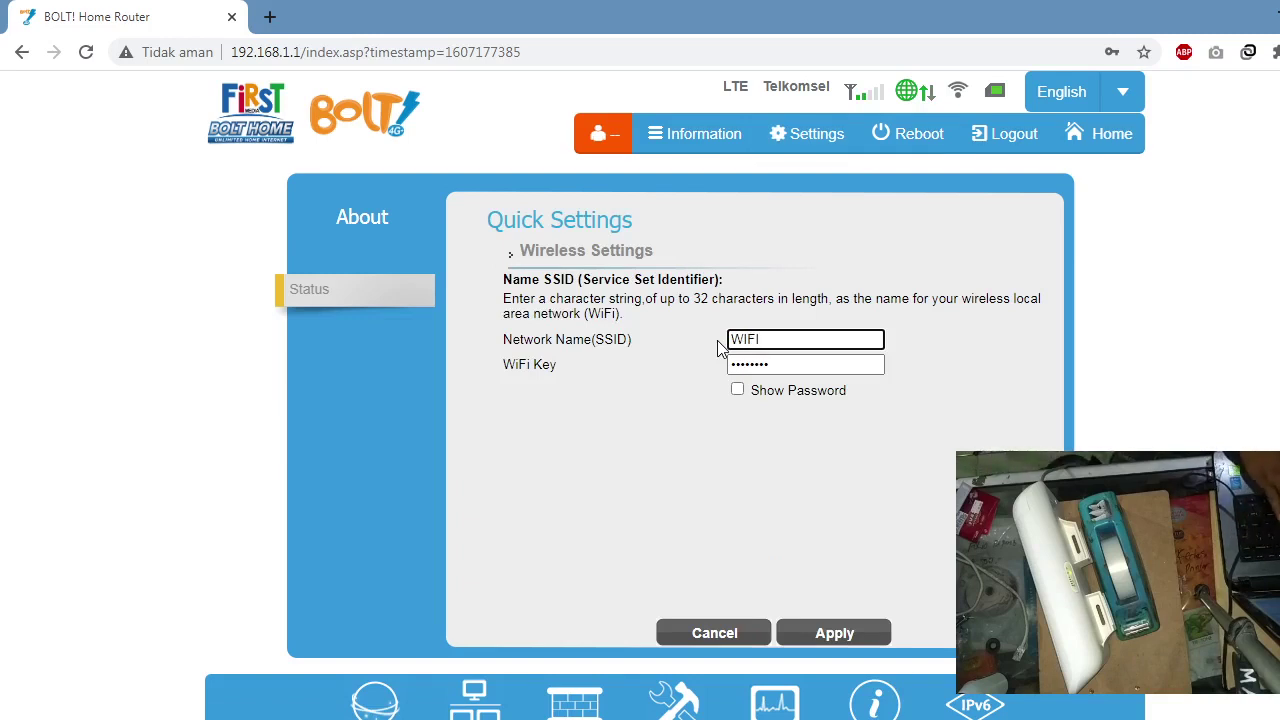
type("_")
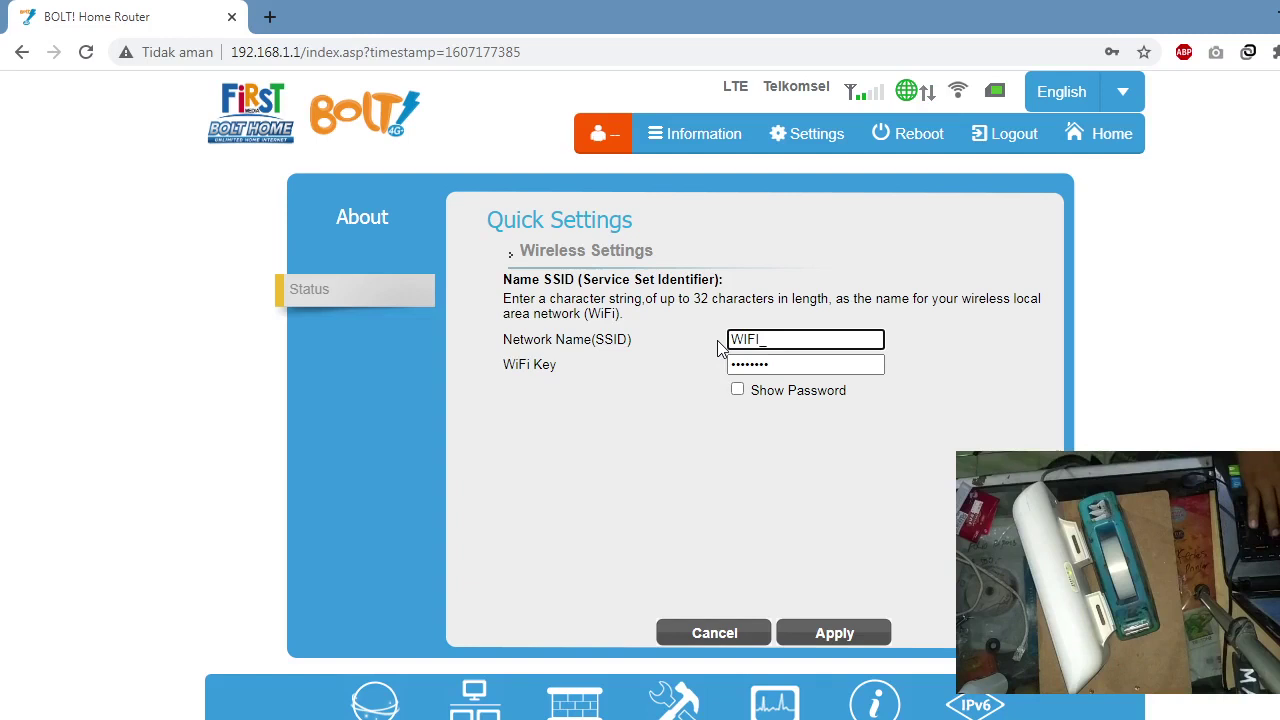
type("JOKO")
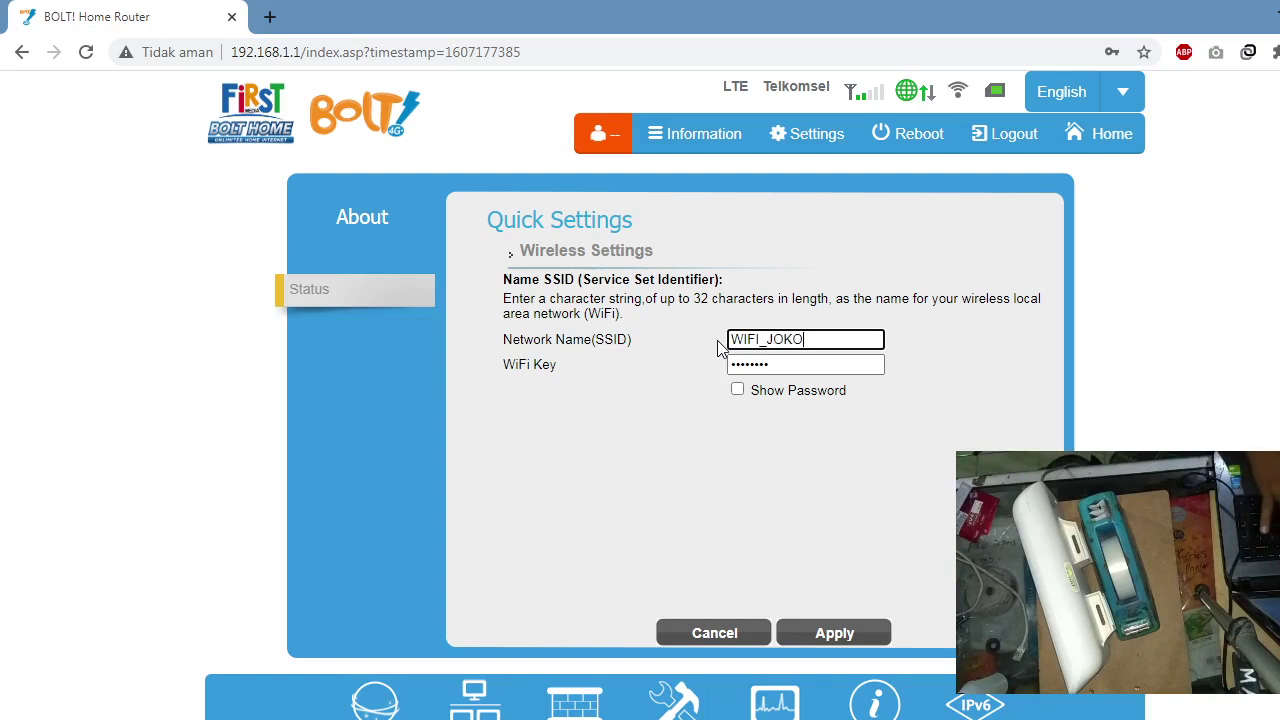
type("-V")
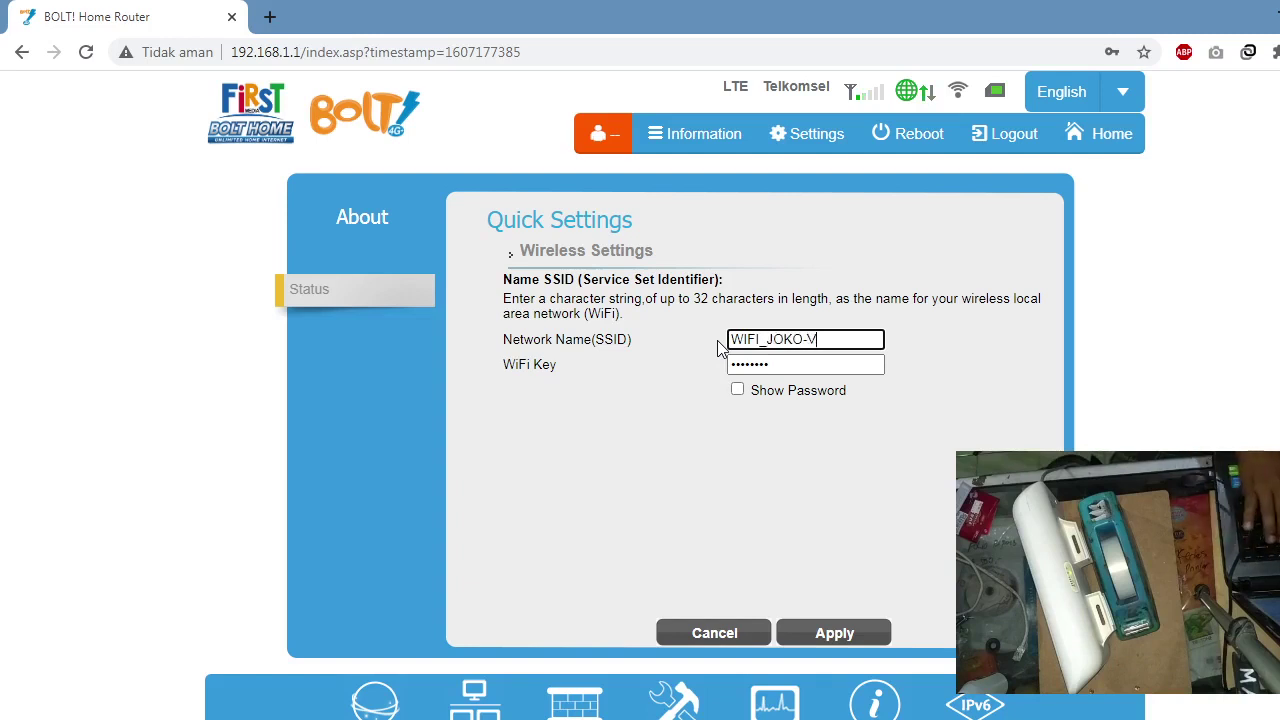
type("LOG")
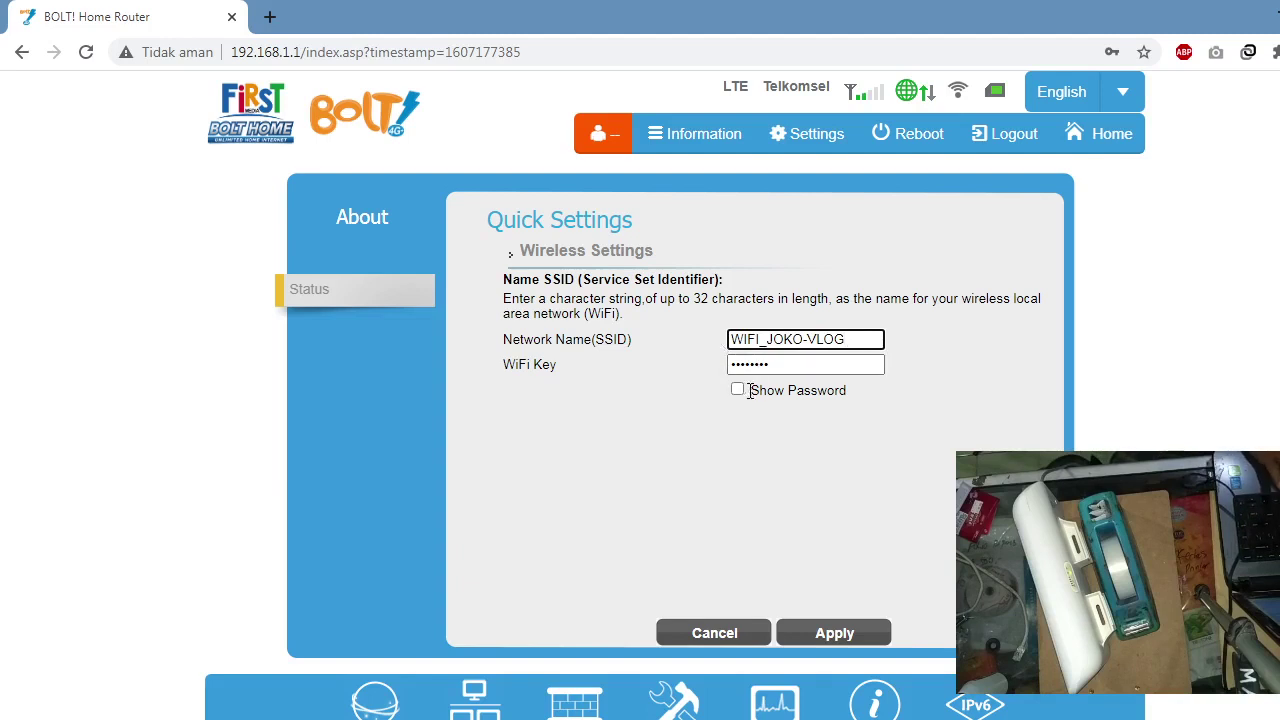
left_click(738, 389)
left_click(800, 365)
left_click_drag(800, 365, 686, 374)
type("12345678")
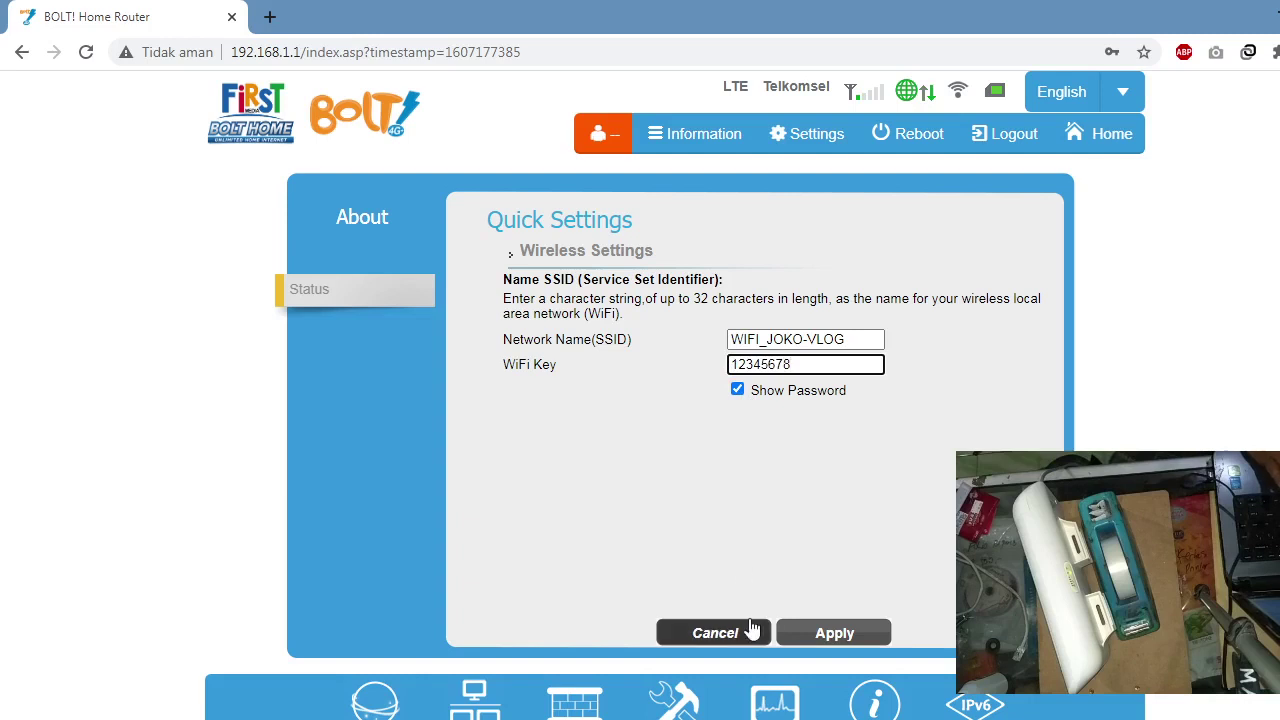
left_click(826, 636)
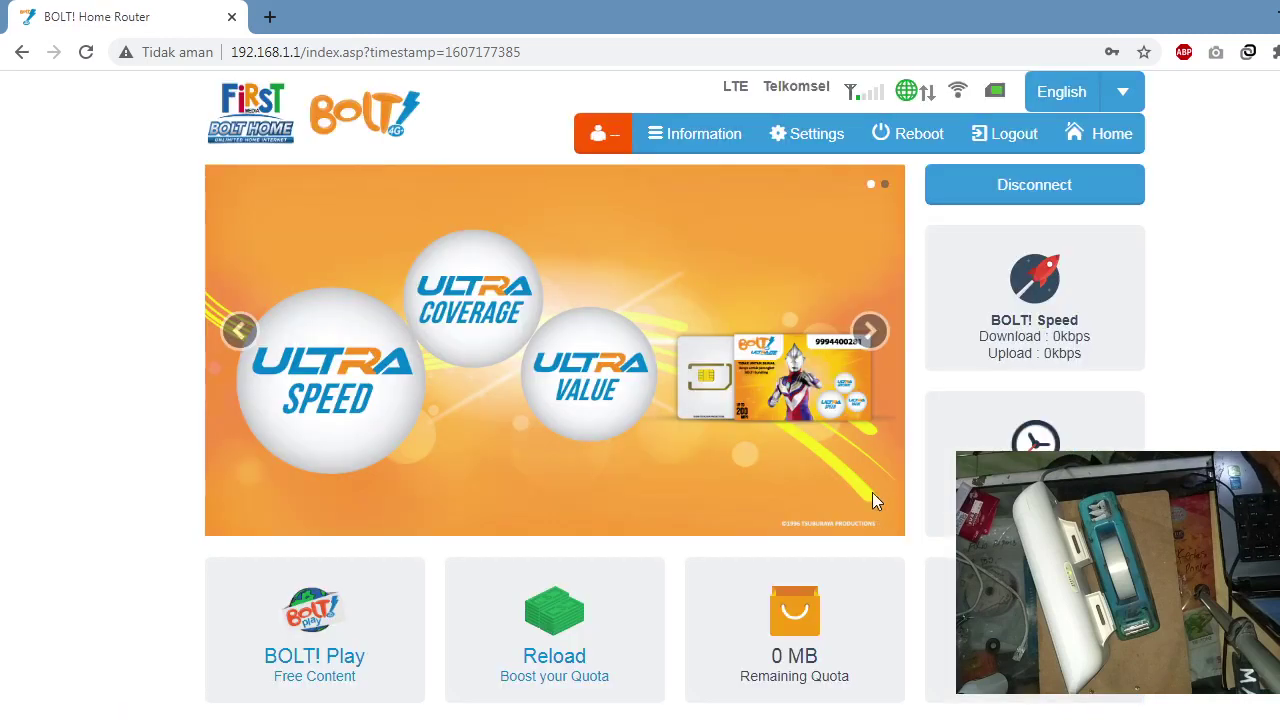
left_click(808, 148)
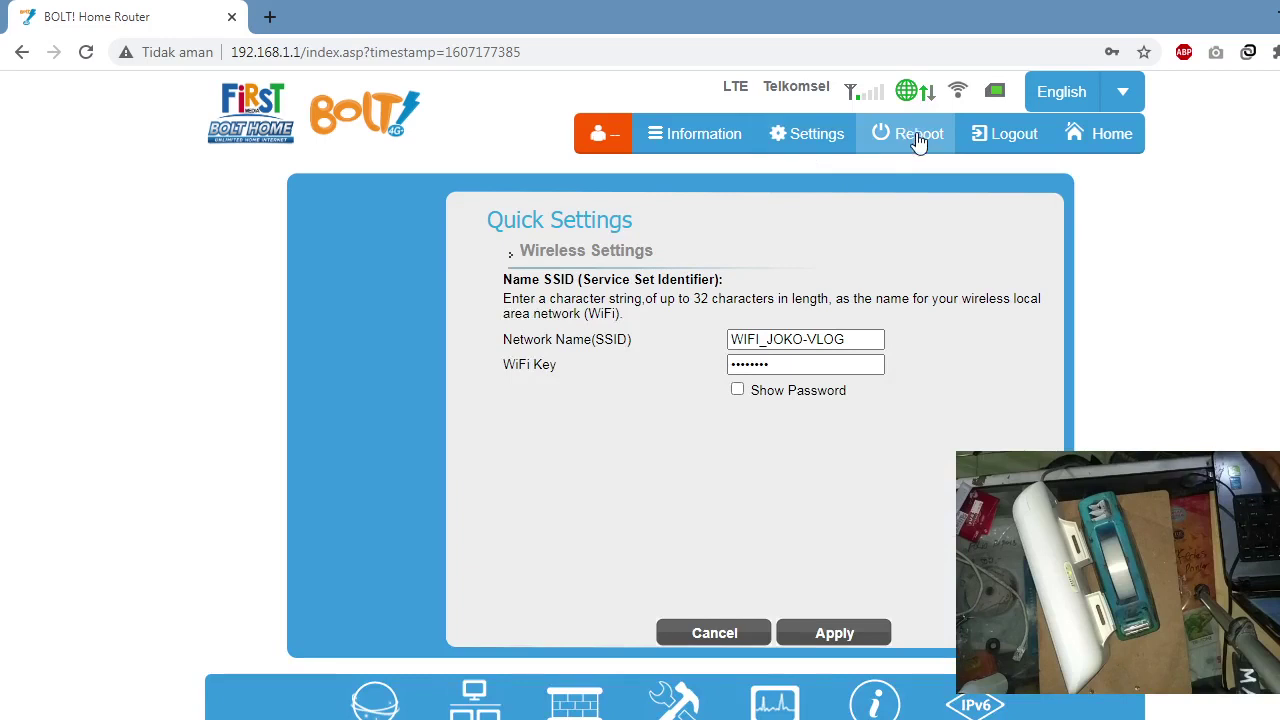
Step: Return to the dashboard, then open the LTE Status page from the bottom-bar globe menu
left_click(1075, 138)
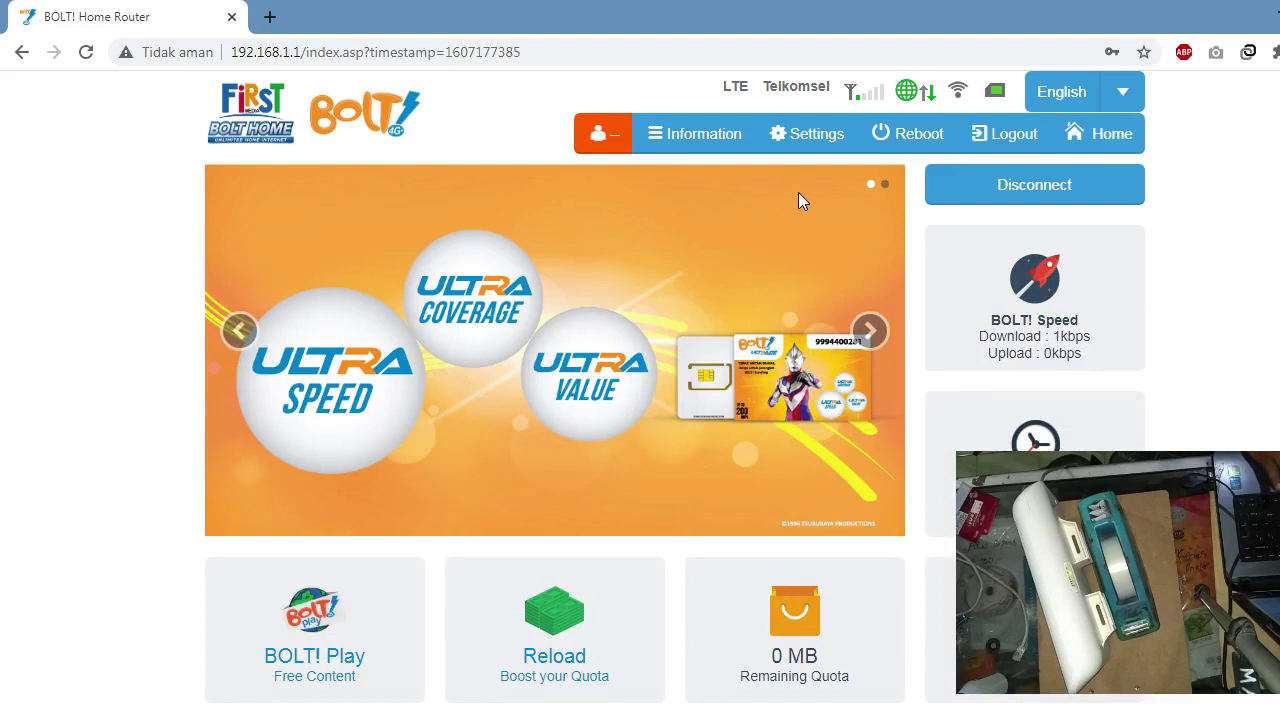
scroll(800, 197, "down", 1)
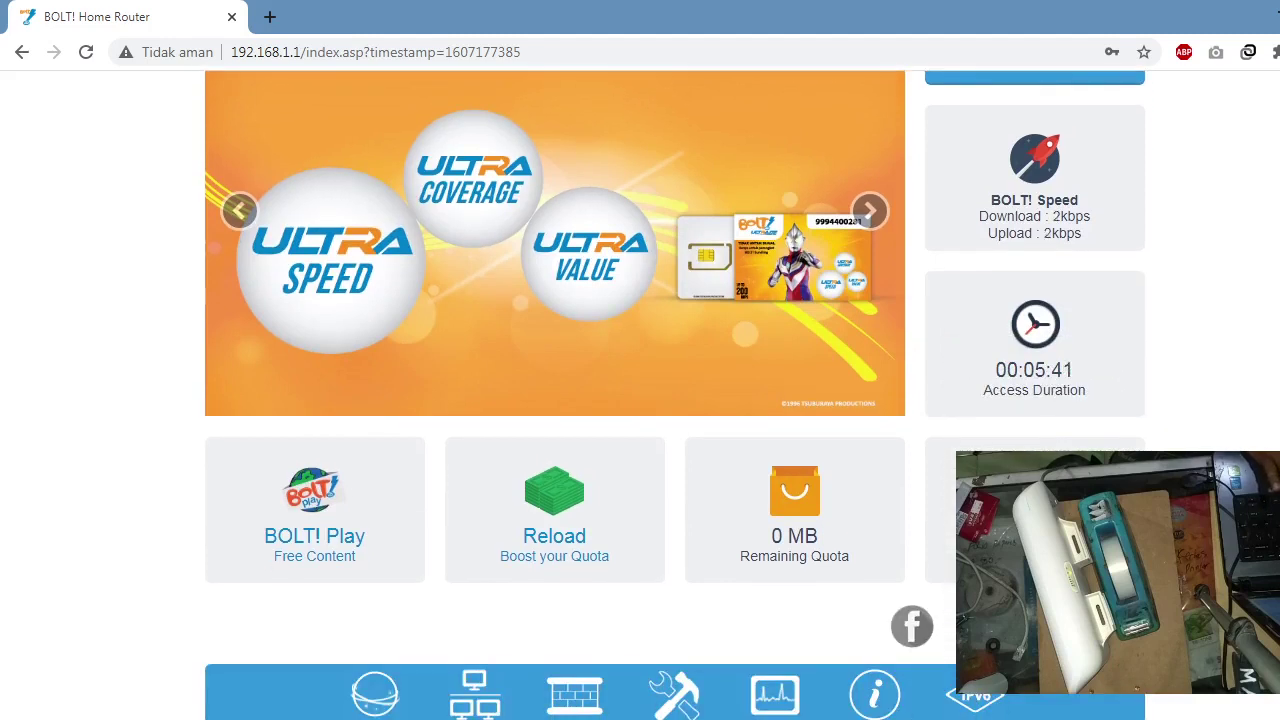
left_click(376, 700)
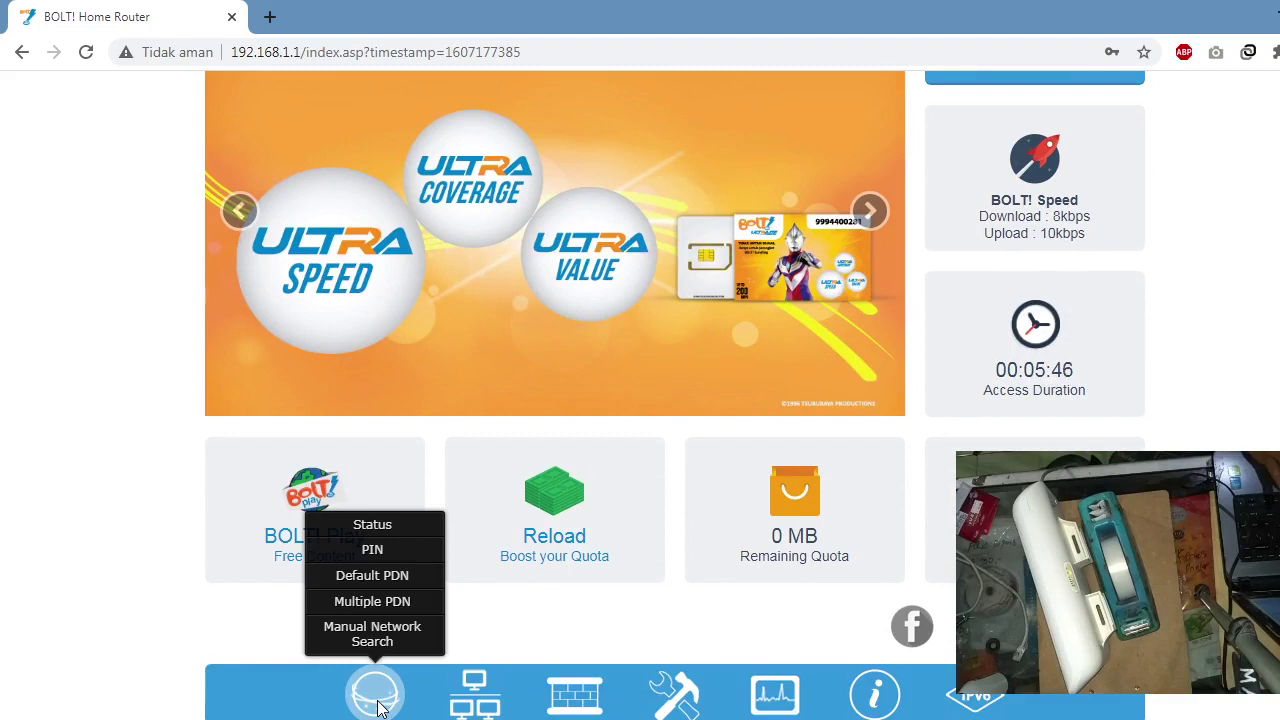
left_click(390, 530)
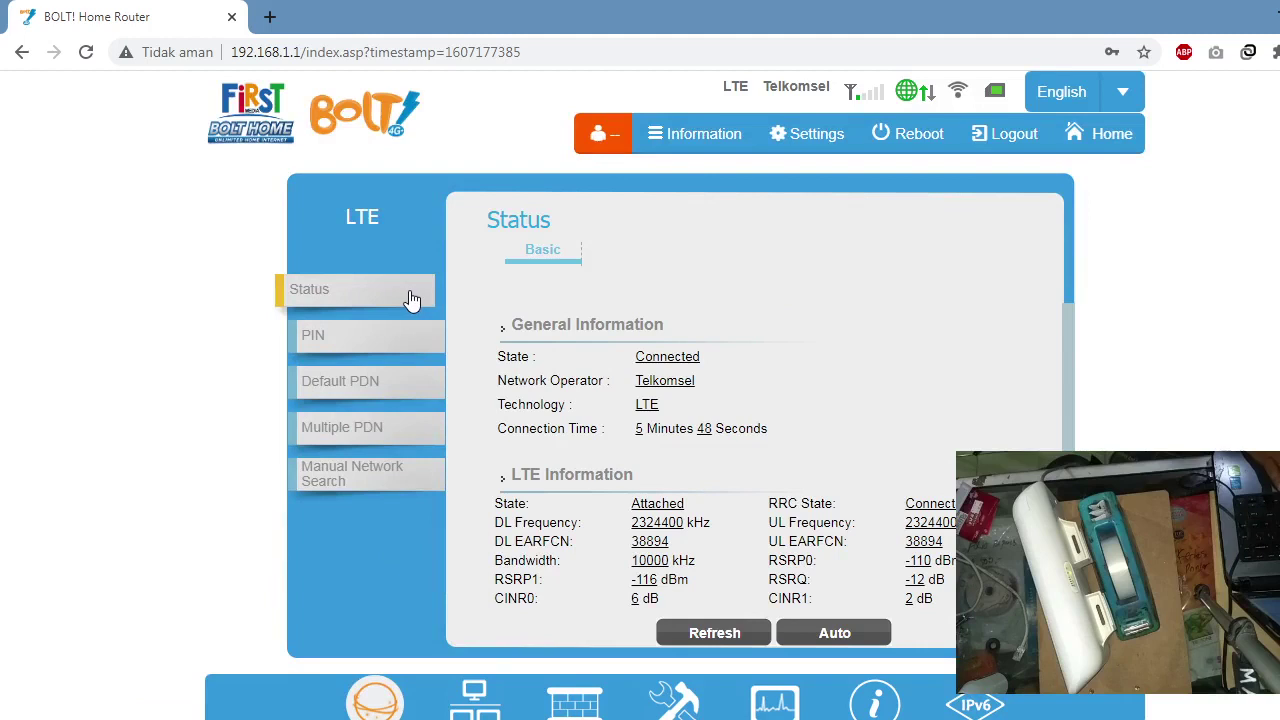
mouse_move(385, 715)
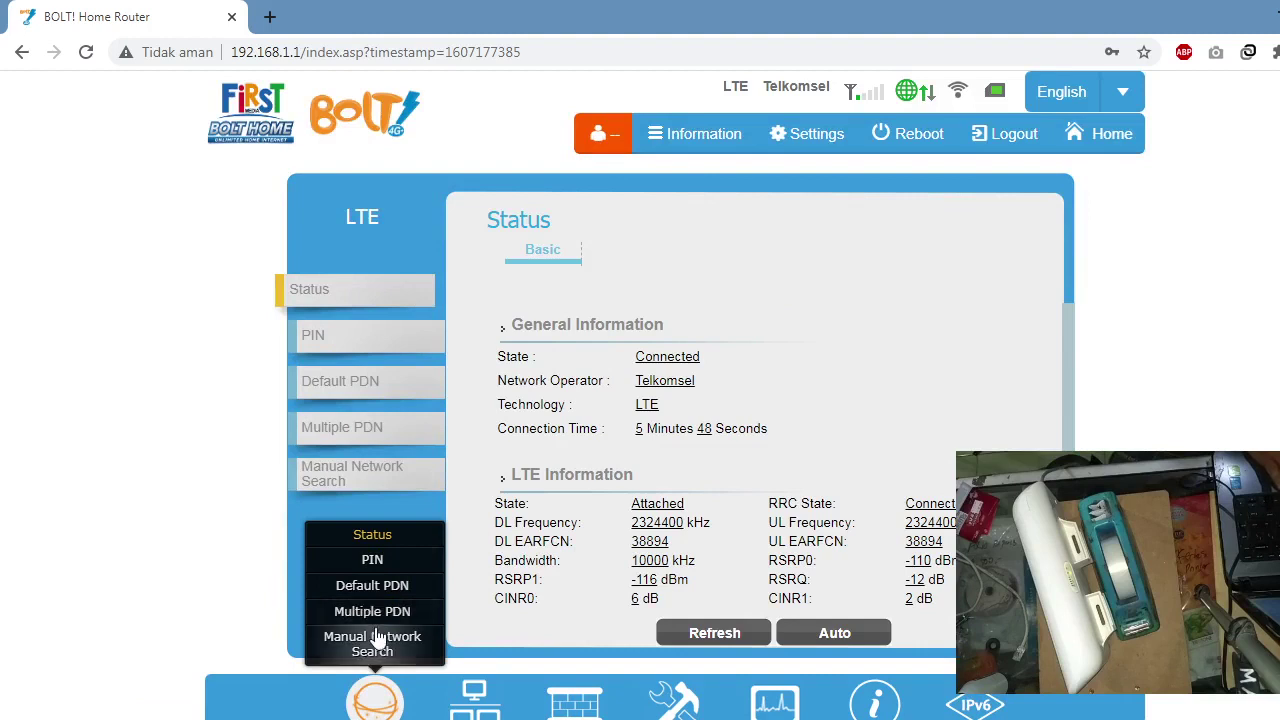
left_click(670, 325)
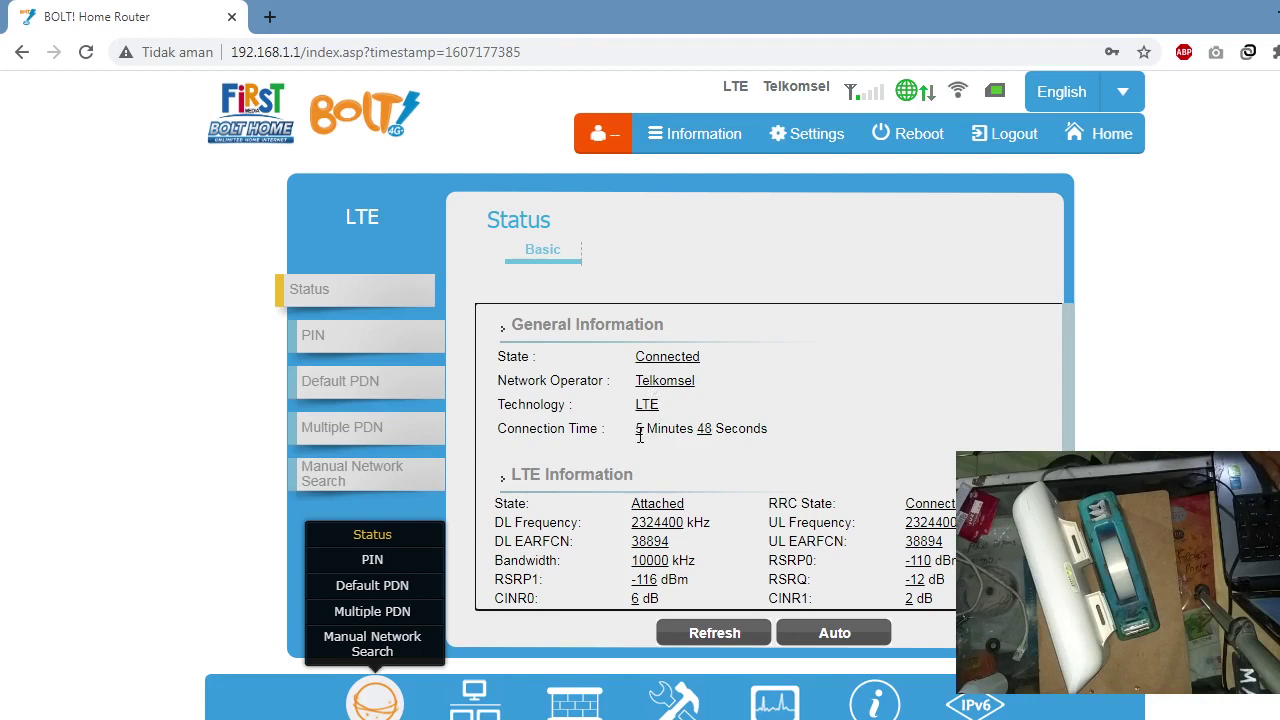
left_click_drag(1026, 434, 1006, 334)
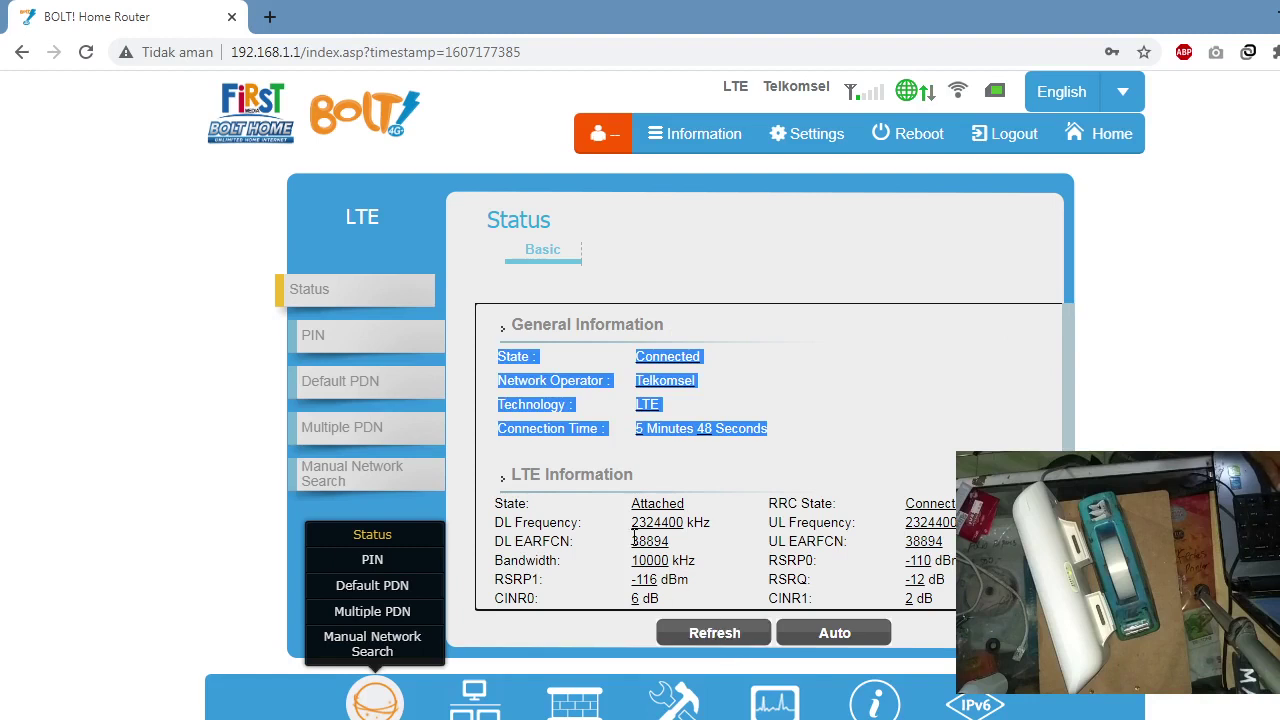
left_click_drag(576, 520, 893, 594)
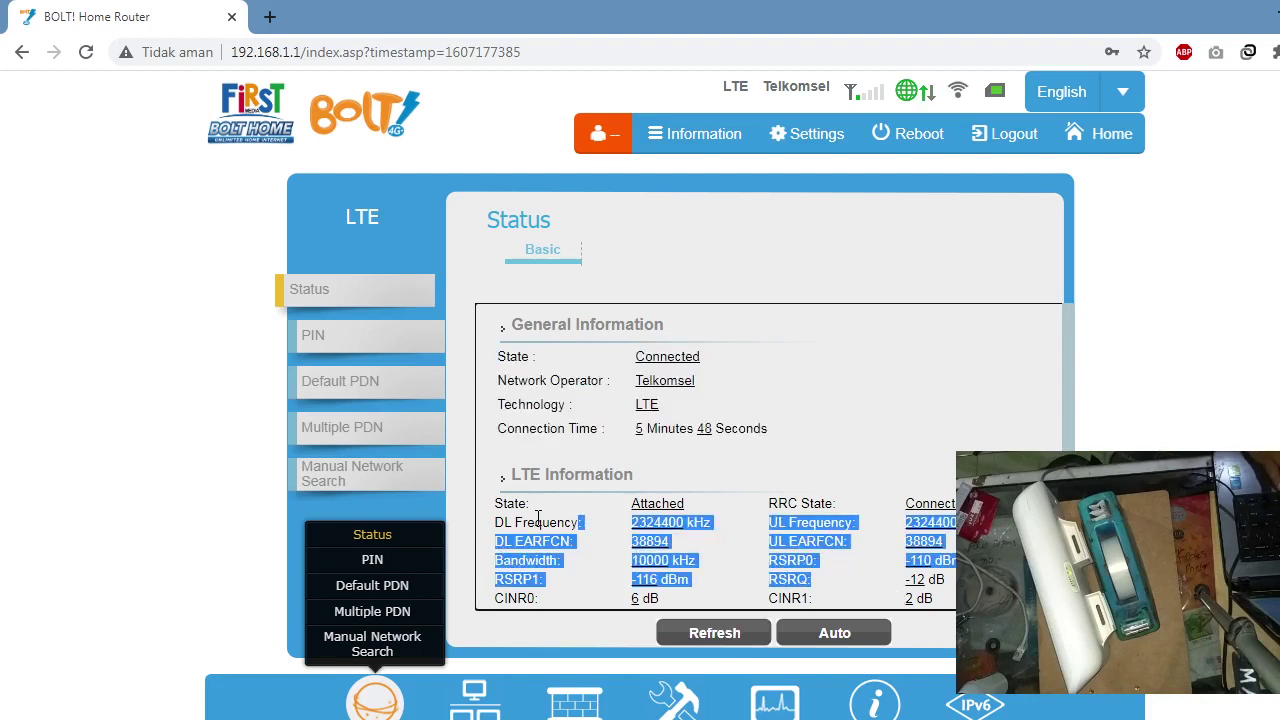
left_click(679, 517)
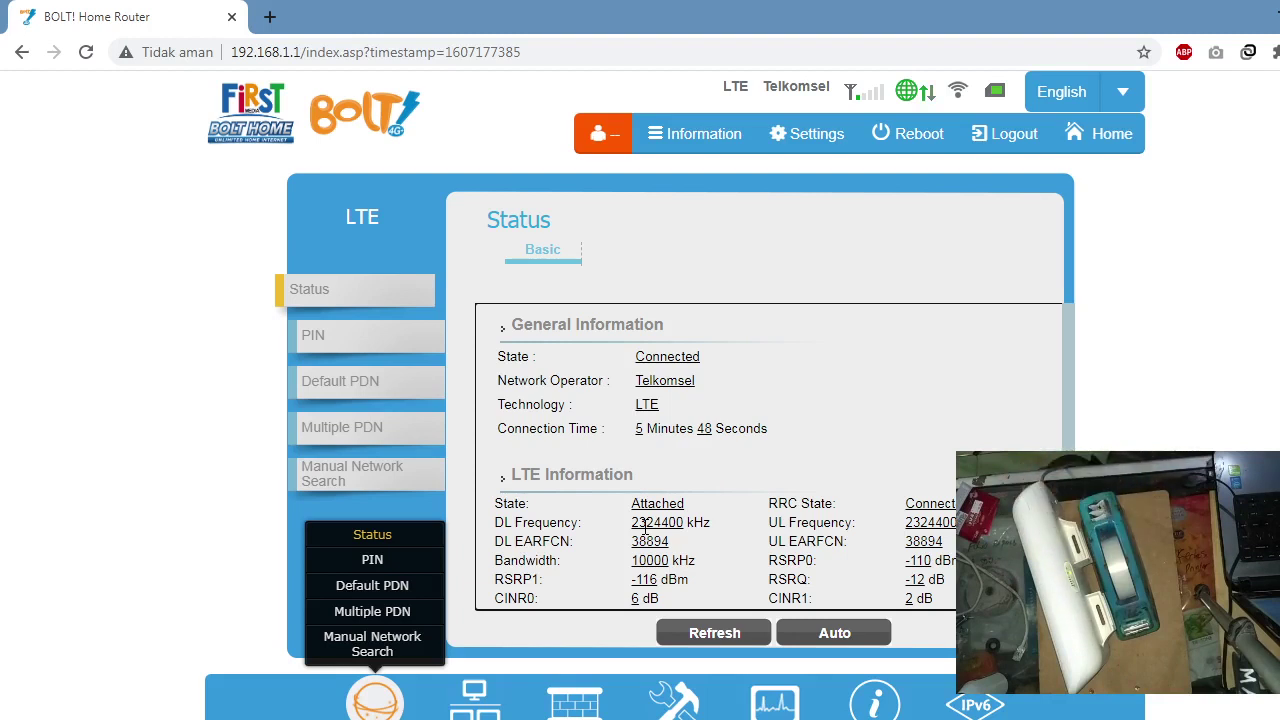
left_click(359, 336)
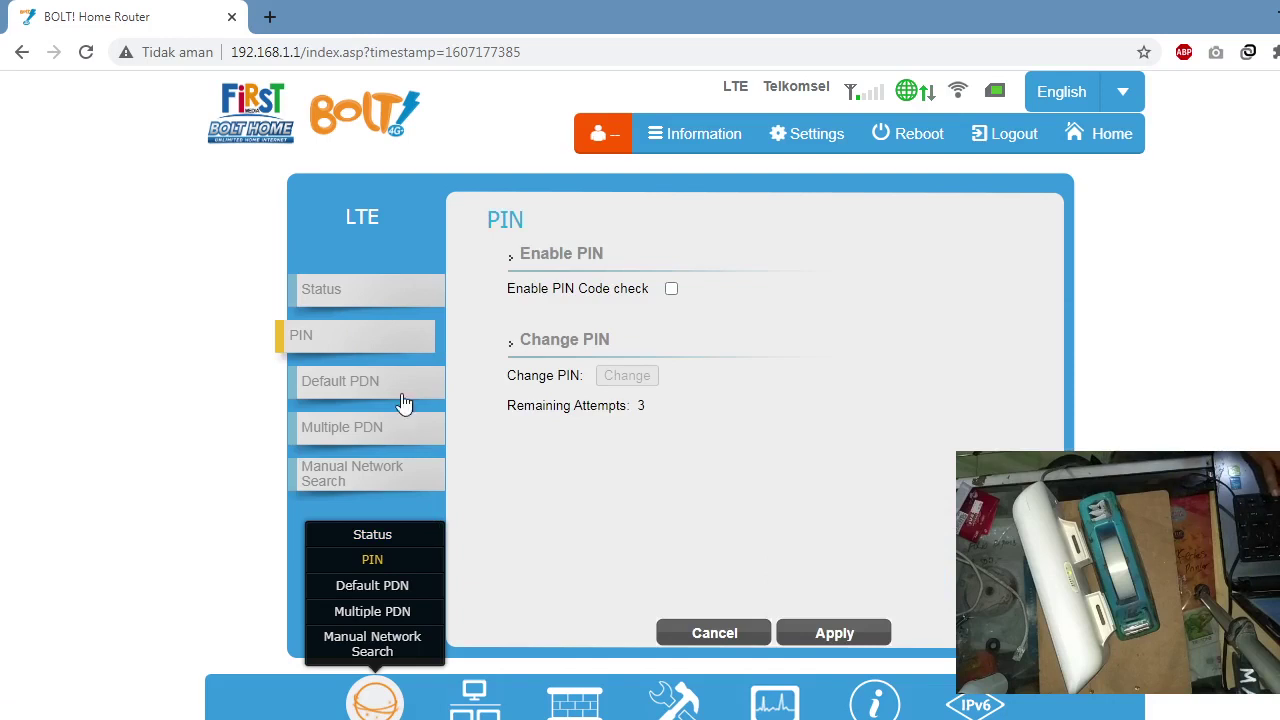
Step: View the LTE Default PDN and Multiple PDN pages, ending on the empty Manual Network Search page
left_click(372, 380)
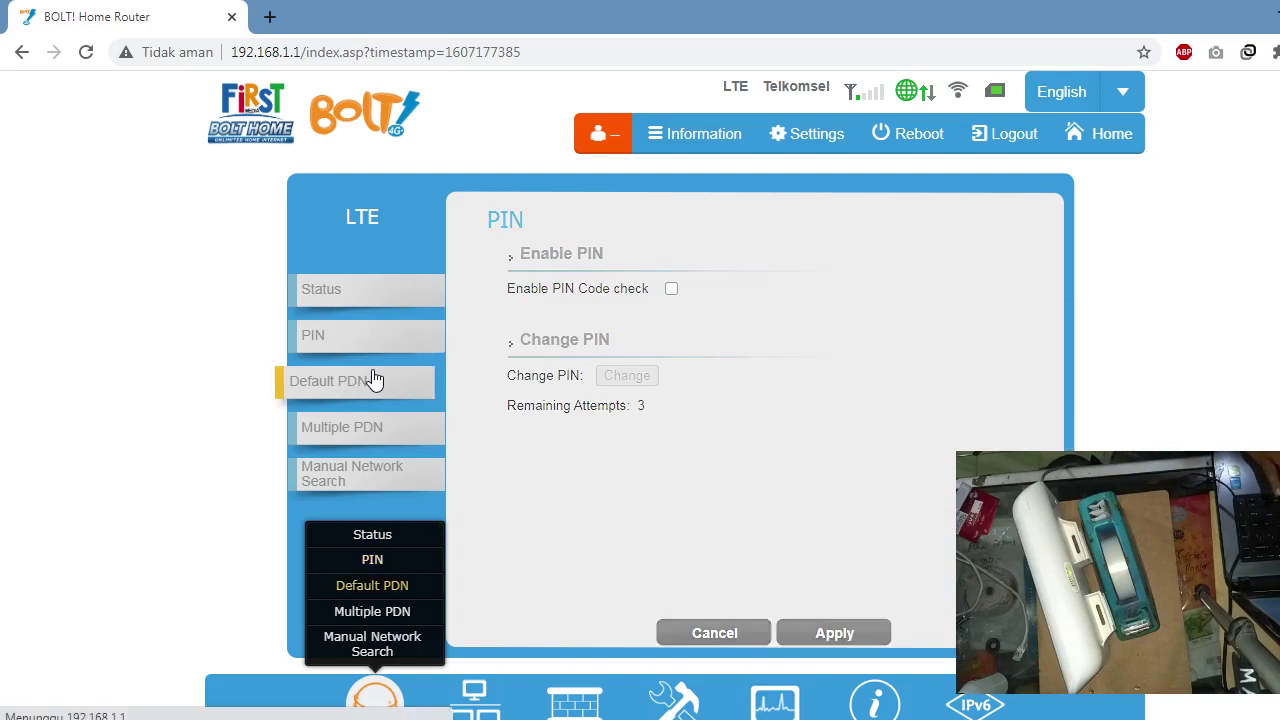
left_click(373, 441)
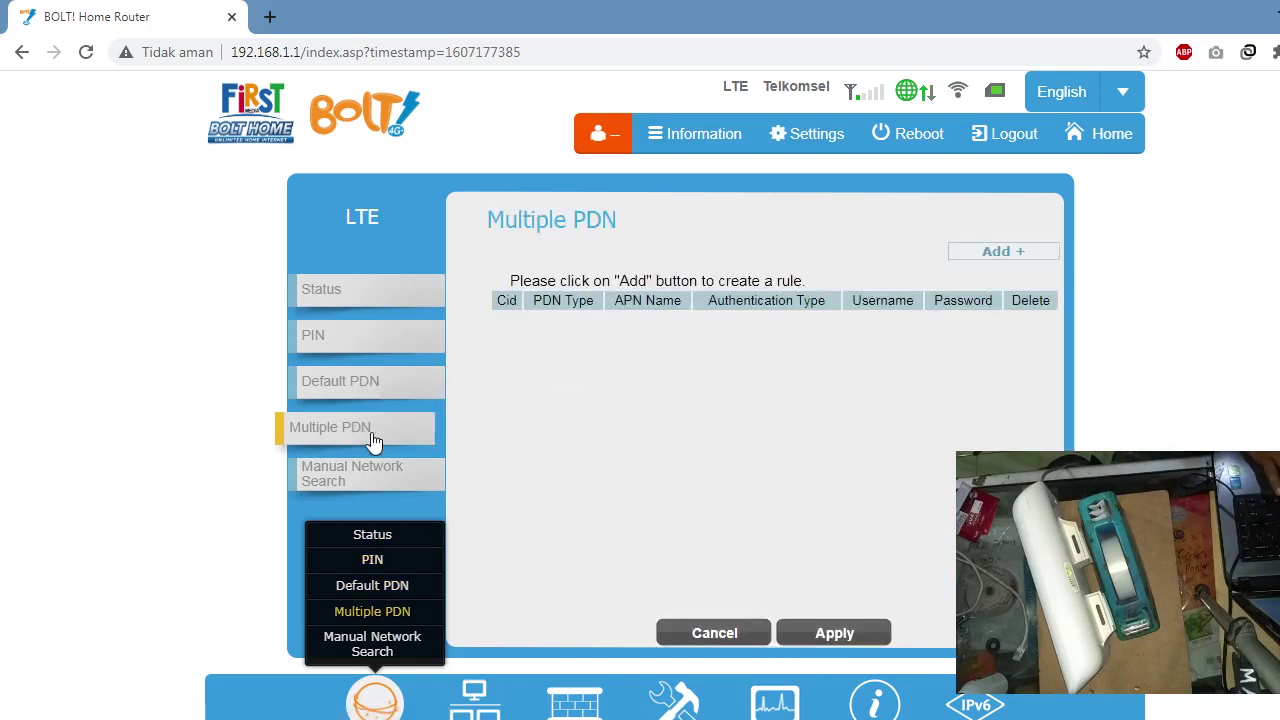
left_click(369, 483)
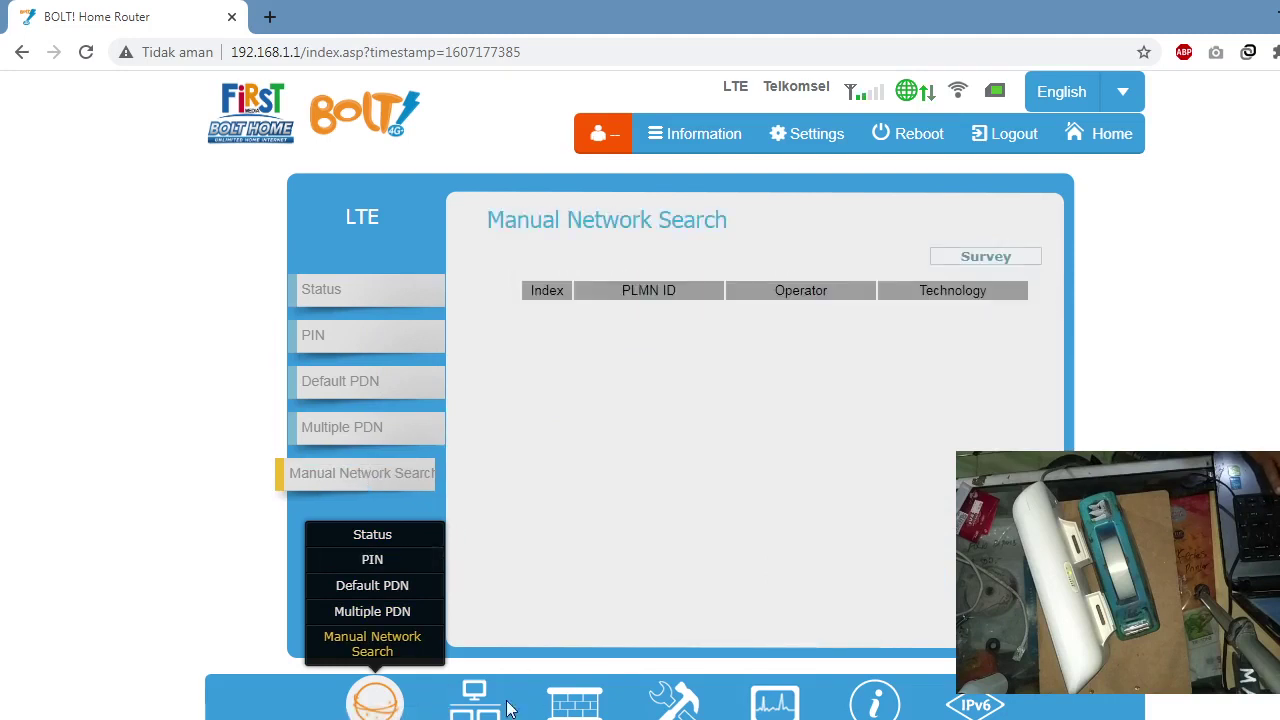
mouse_move(480, 707)
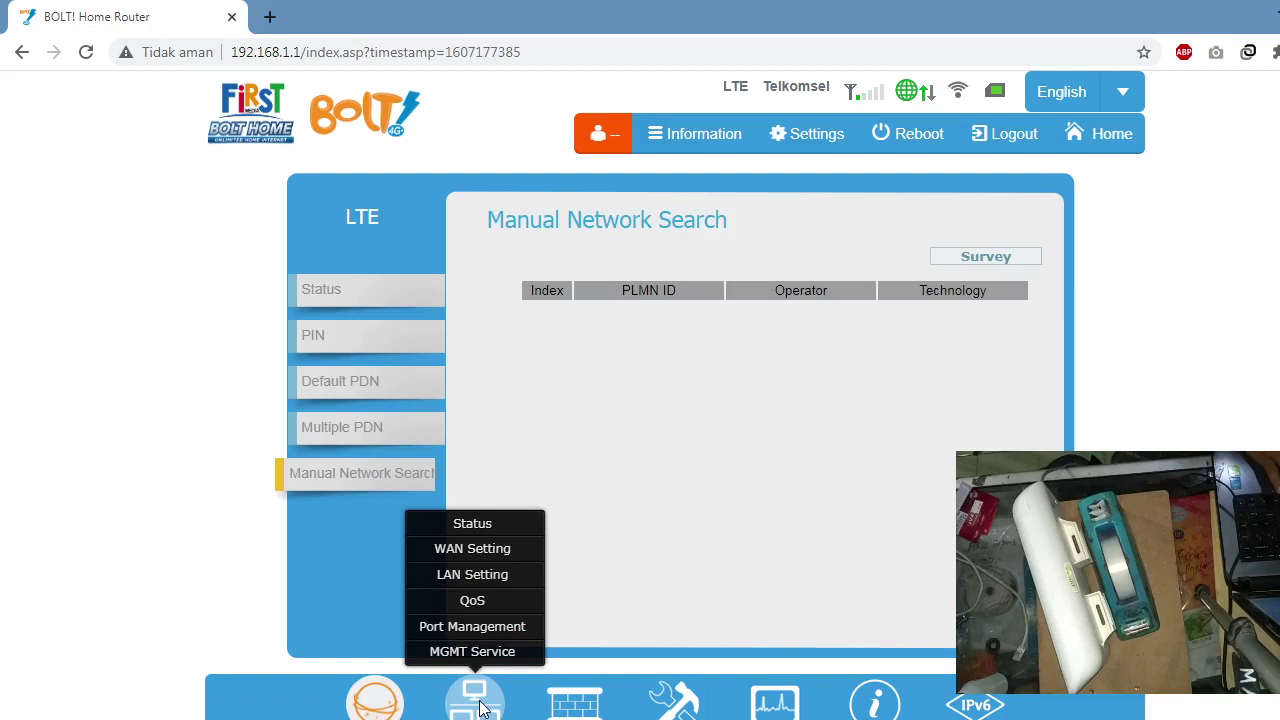
Step: Open Network Status and highlight the LAN MAC address value
left_click(489, 527)
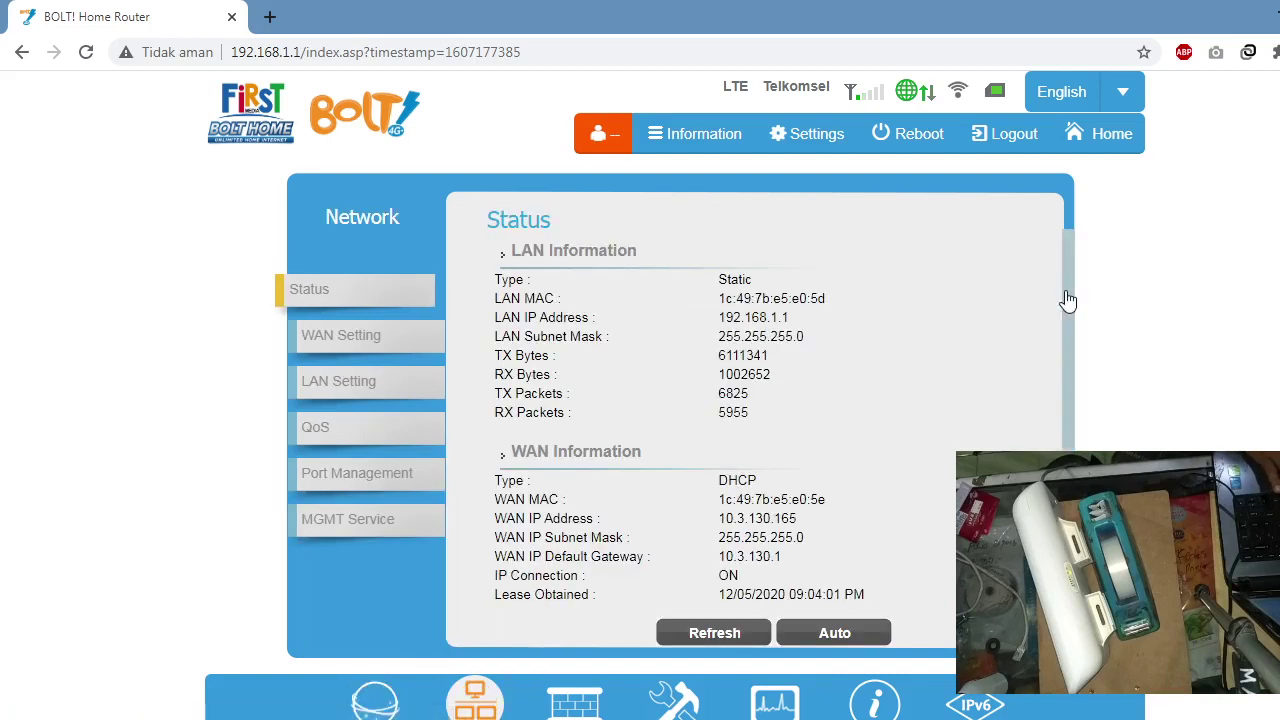
left_click_drag(1068, 301, 1068, 332)
scroll(960, 283, "up", 1)
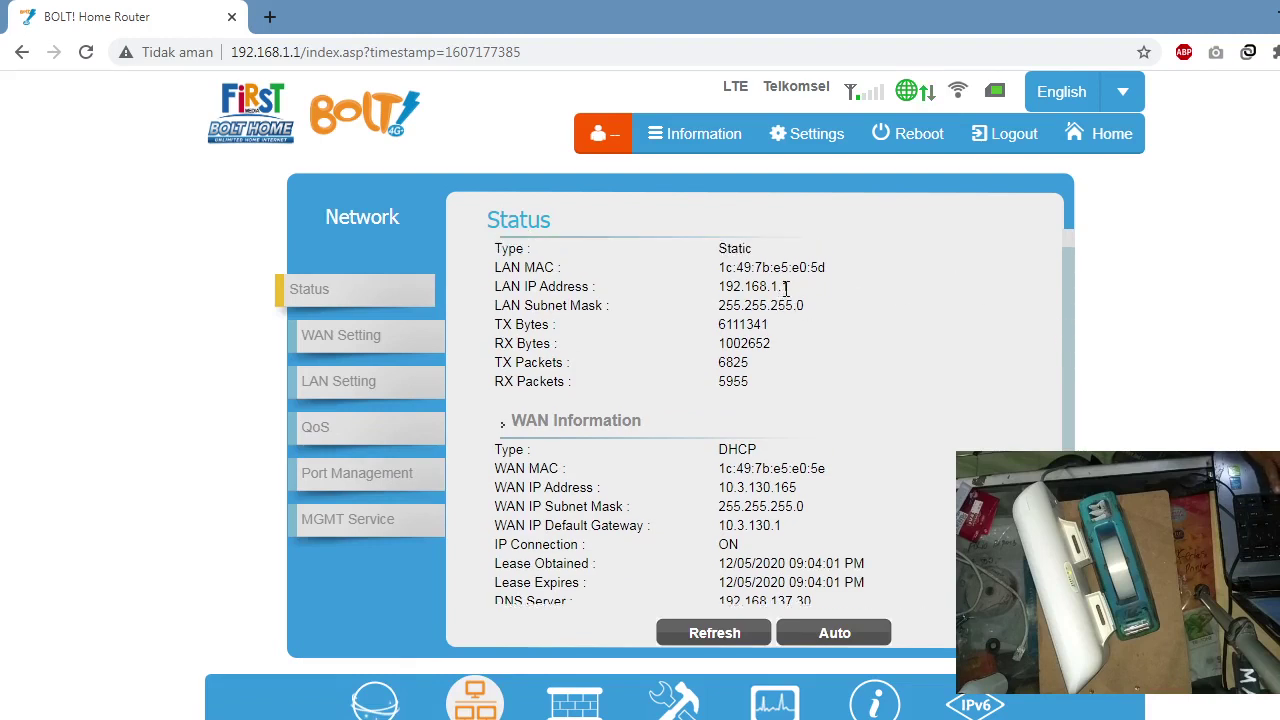
left_click_drag(726, 267, 850, 286)
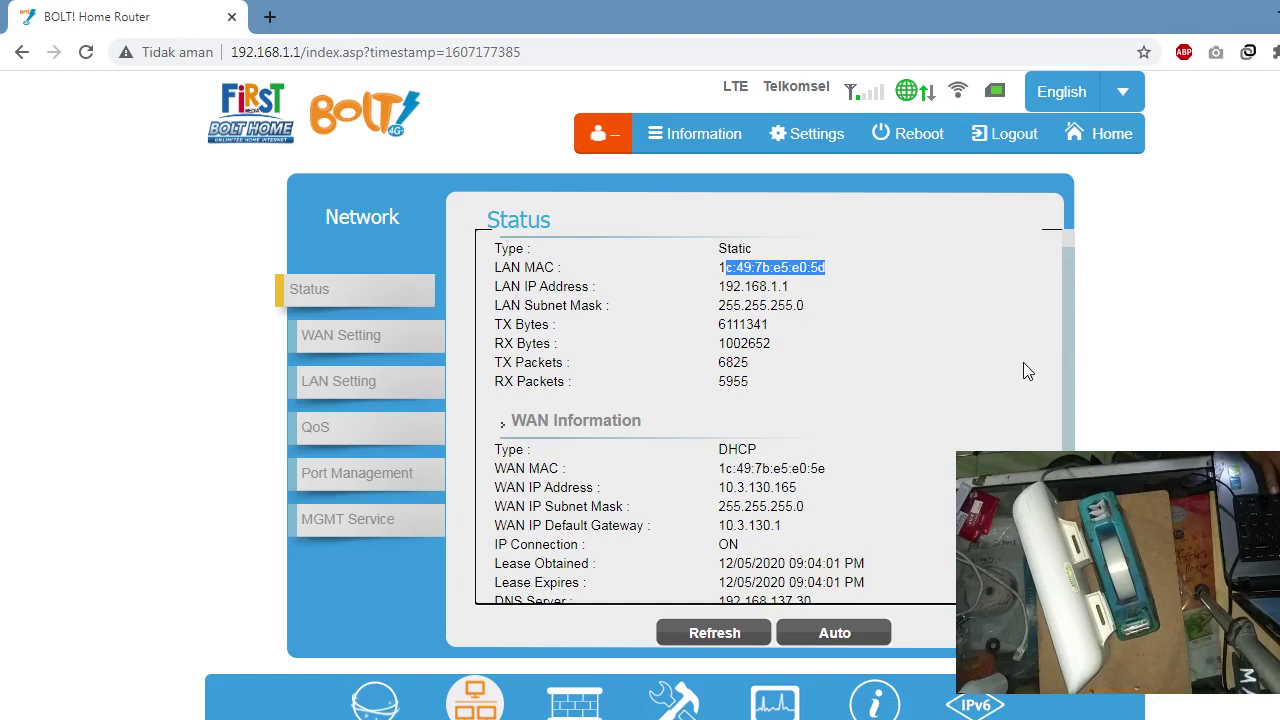
left_click(1078, 288)
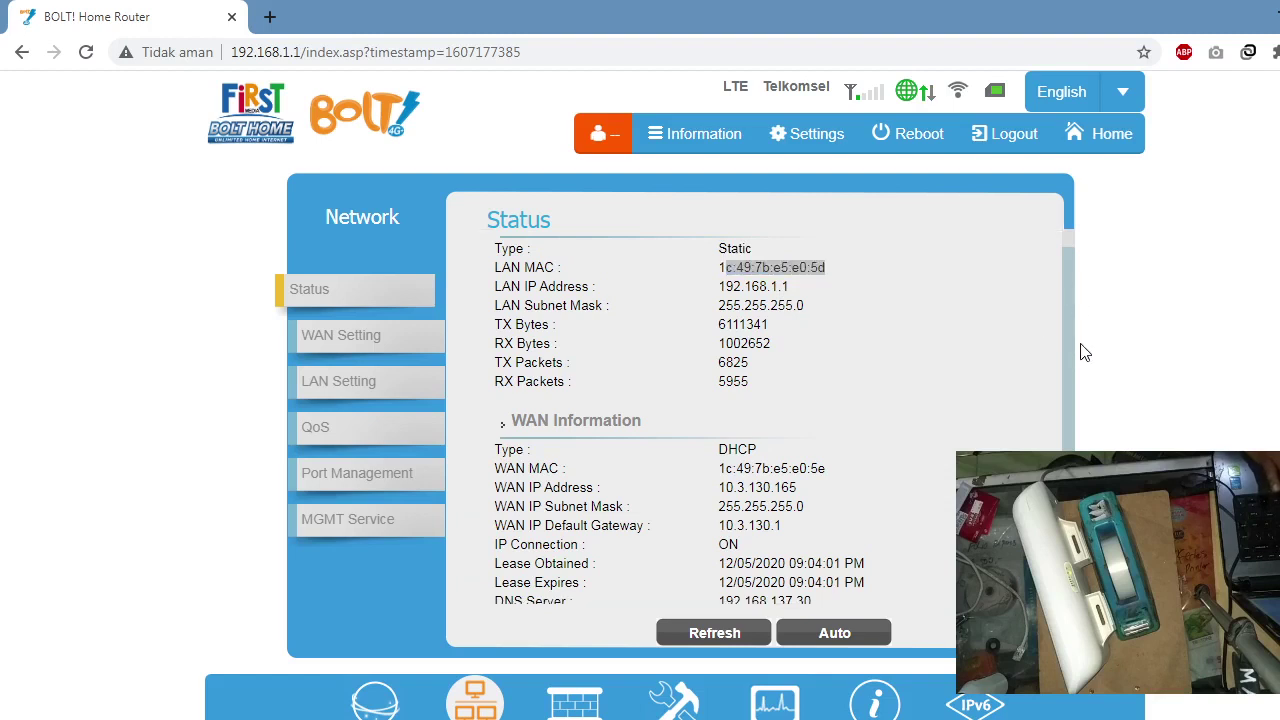
Step: Check WAN IP 10.3.130.165 and gateway 10.3.130.1 and the lease table, then open WAN Setting
left_click_drag(1066, 369, 1074, 428)
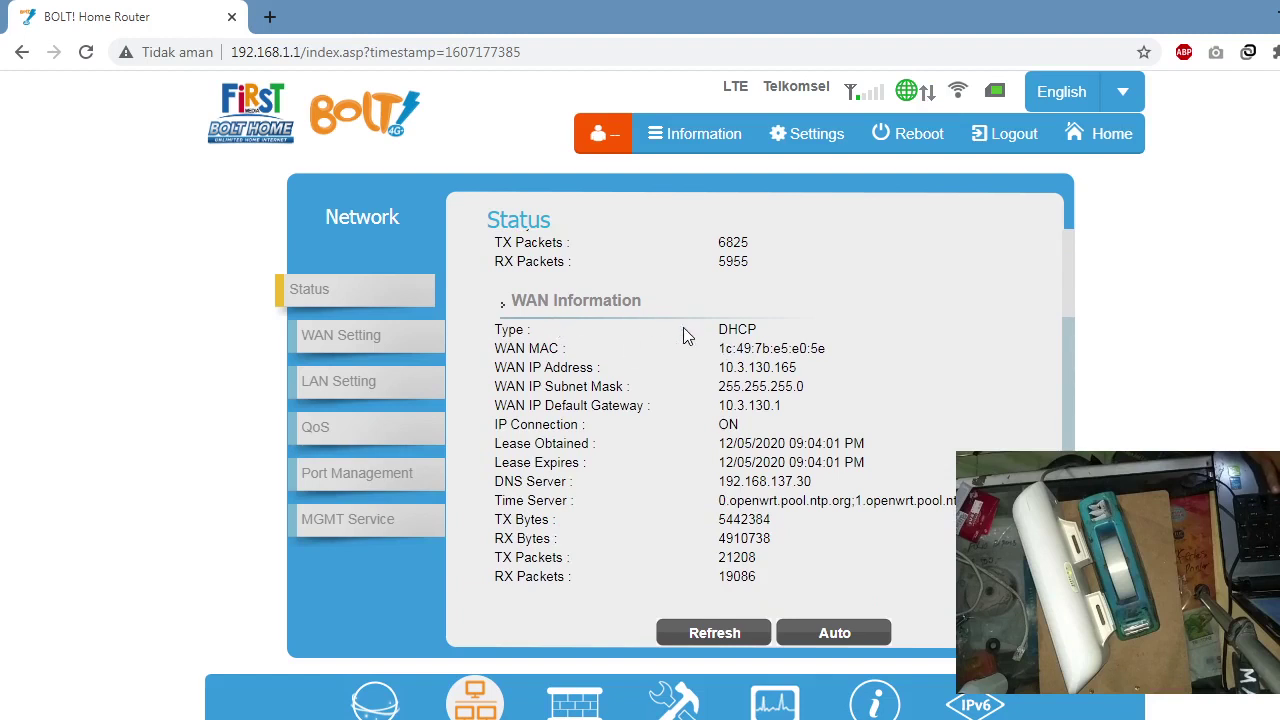
left_click_drag(720, 368, 808, 372)
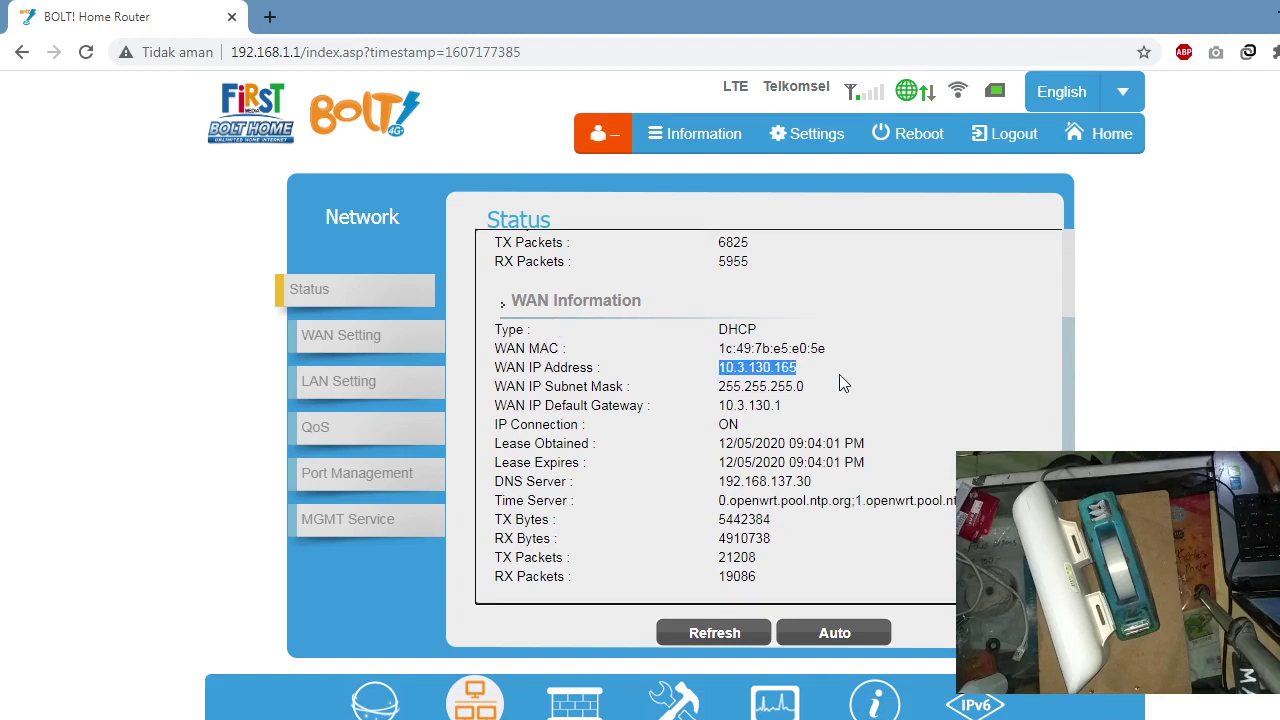
left_click_drag(782, 406, 720, 408)
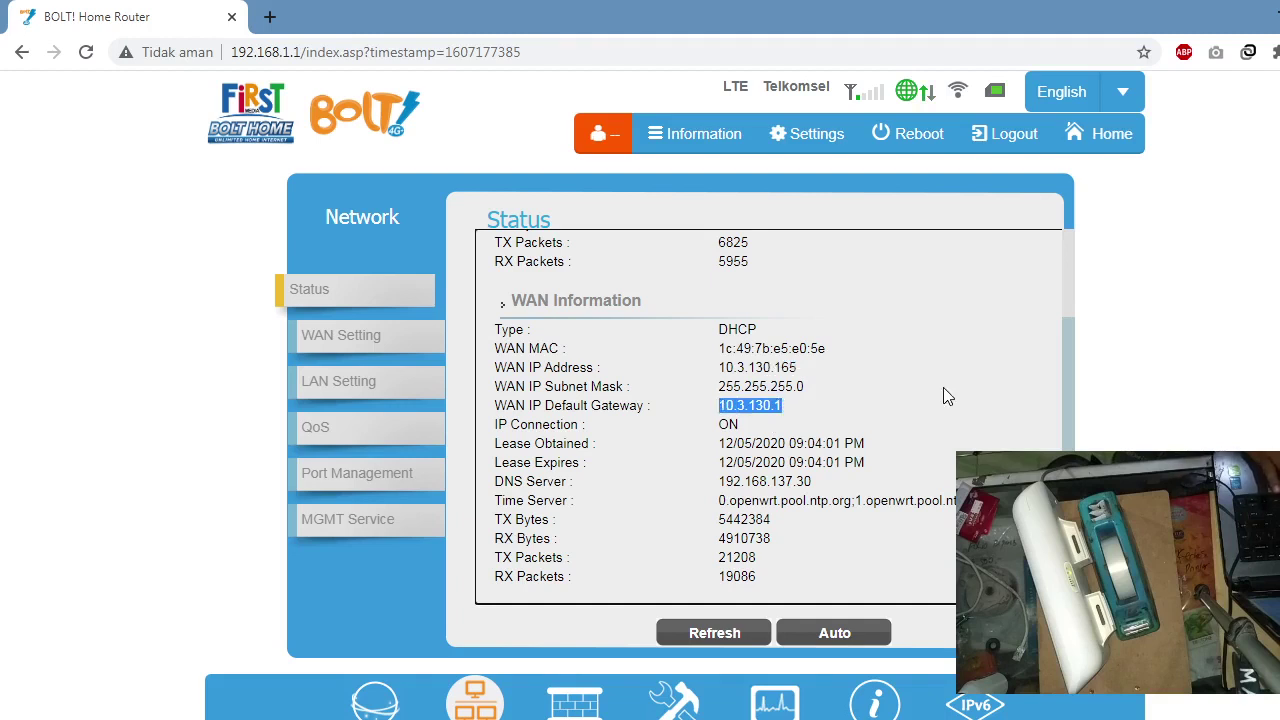
scroll(1071, 386, "down", 3)
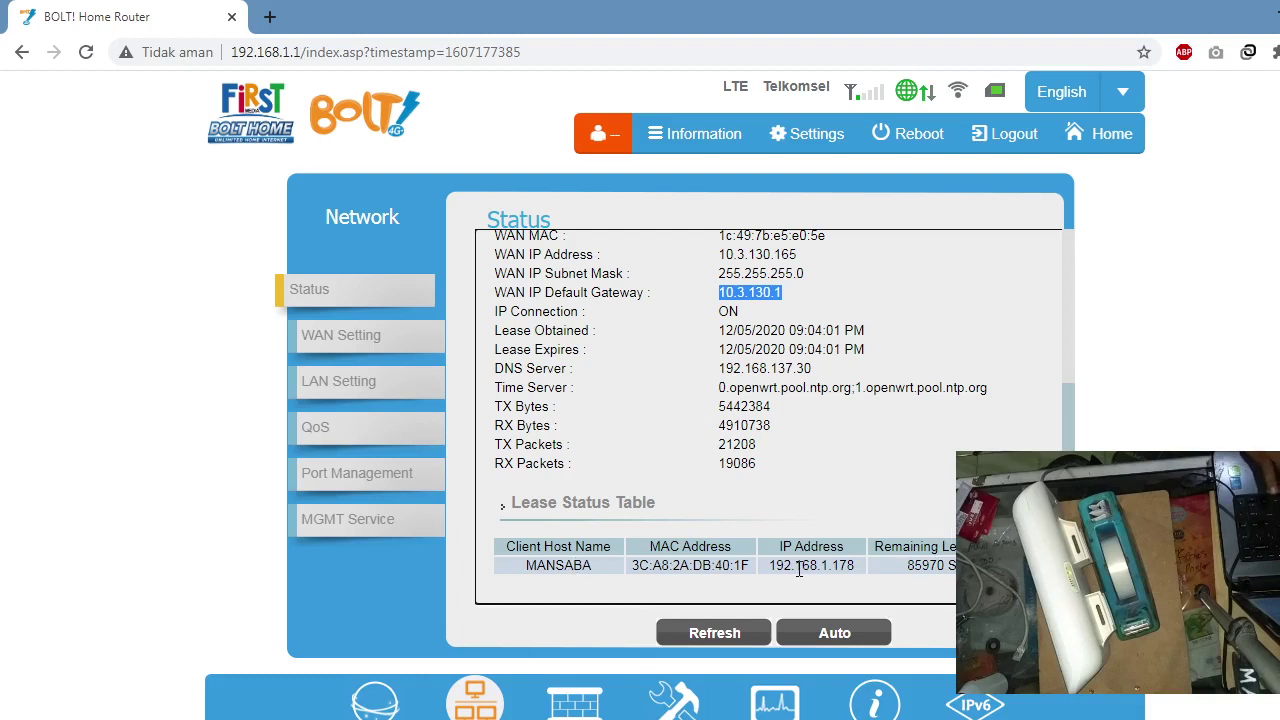
left_click(371, 347)
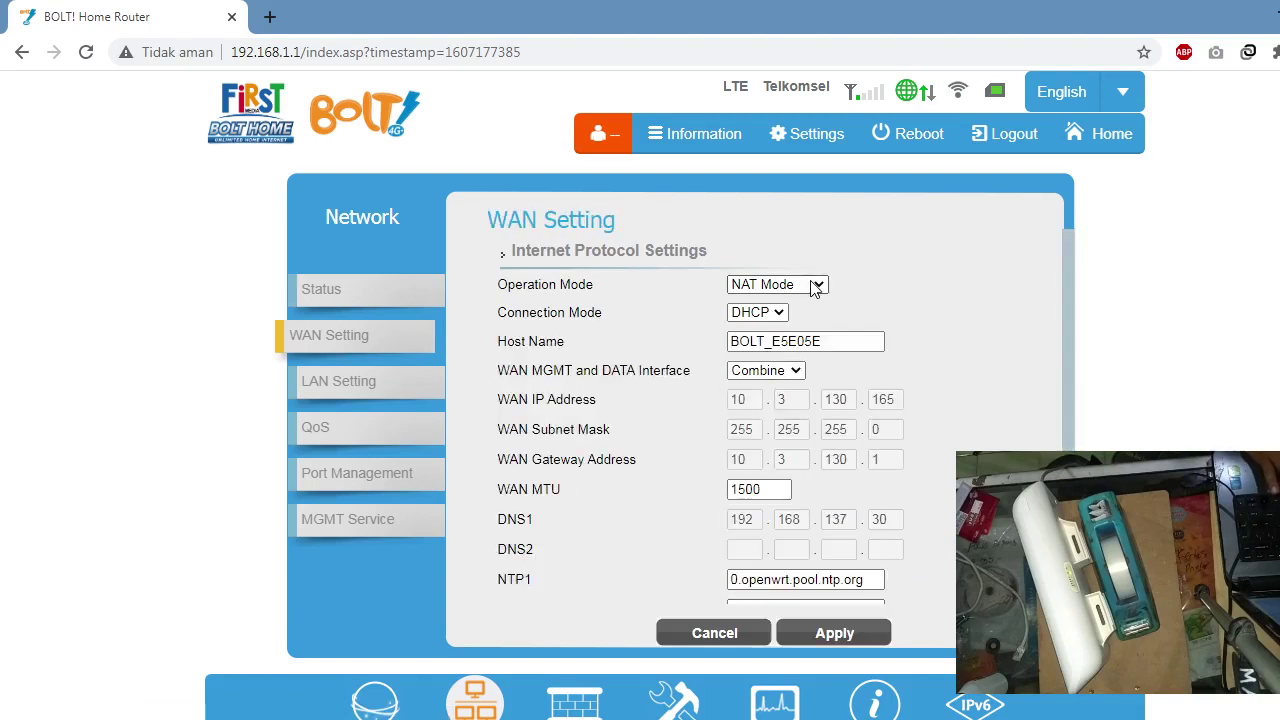
Step: Open the Operation Mode list and close it, leaving NAT Mode selected
left_click(815, 288)
left_click(815, 288)
left_click(815, 288)
left_click(815, 288)
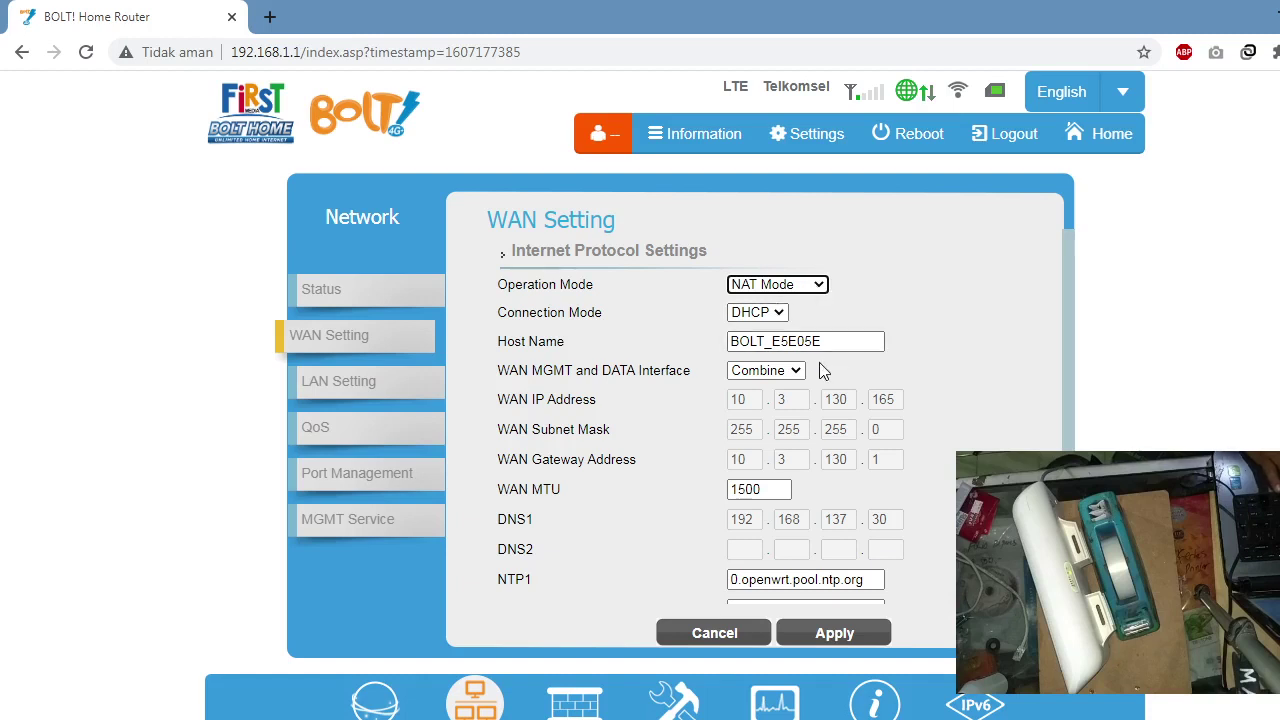
Step: Select all text in the WAN form, clear the selection, and go to LAN Setting
left_click(1063, 432)
key("ctrl+a")
left_click(1000, 460)
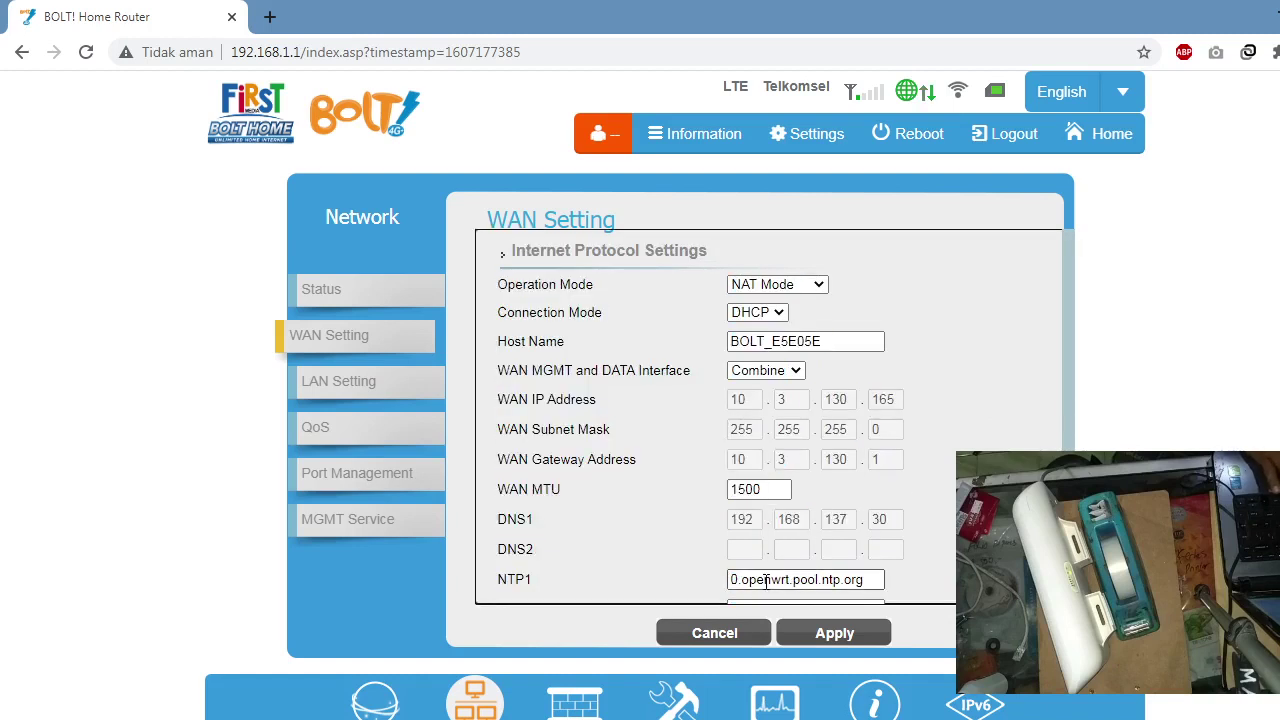
left_click(371, 389)
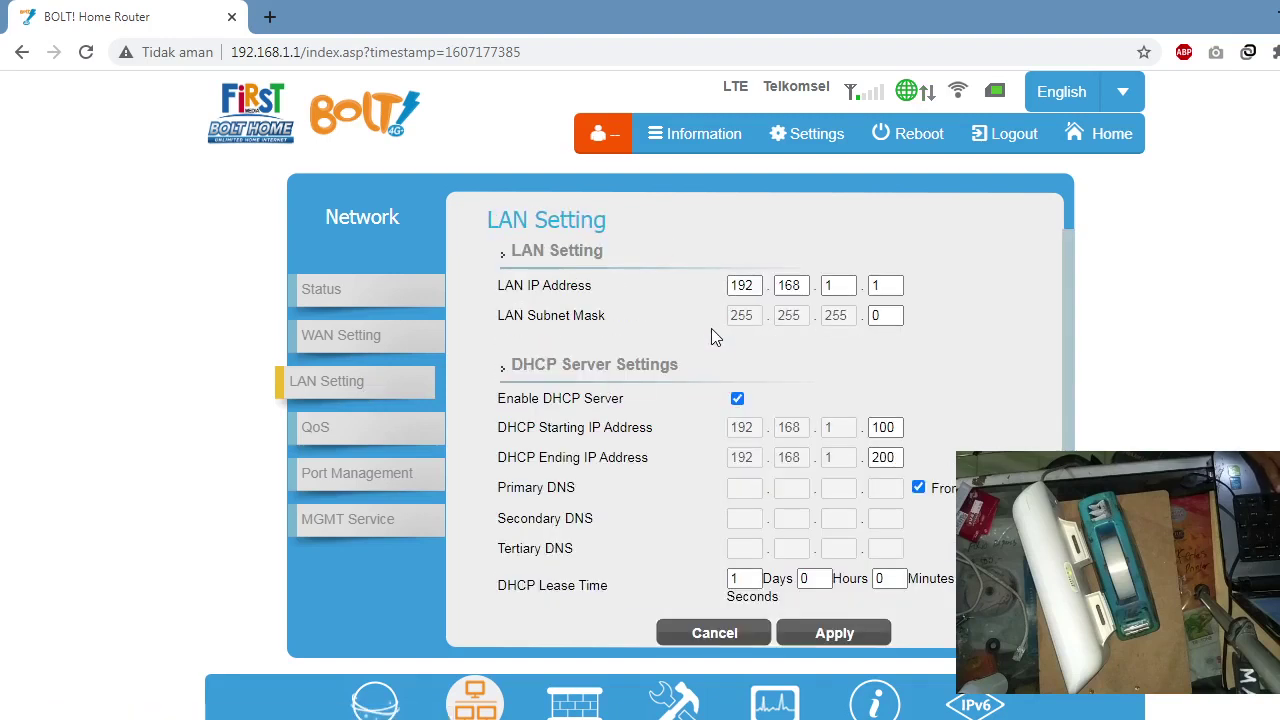
Step: Check the third and fourth LAN IP octets and scroll down to the DHCP server settings
left_click(829, 285)
left_click(878, 285)
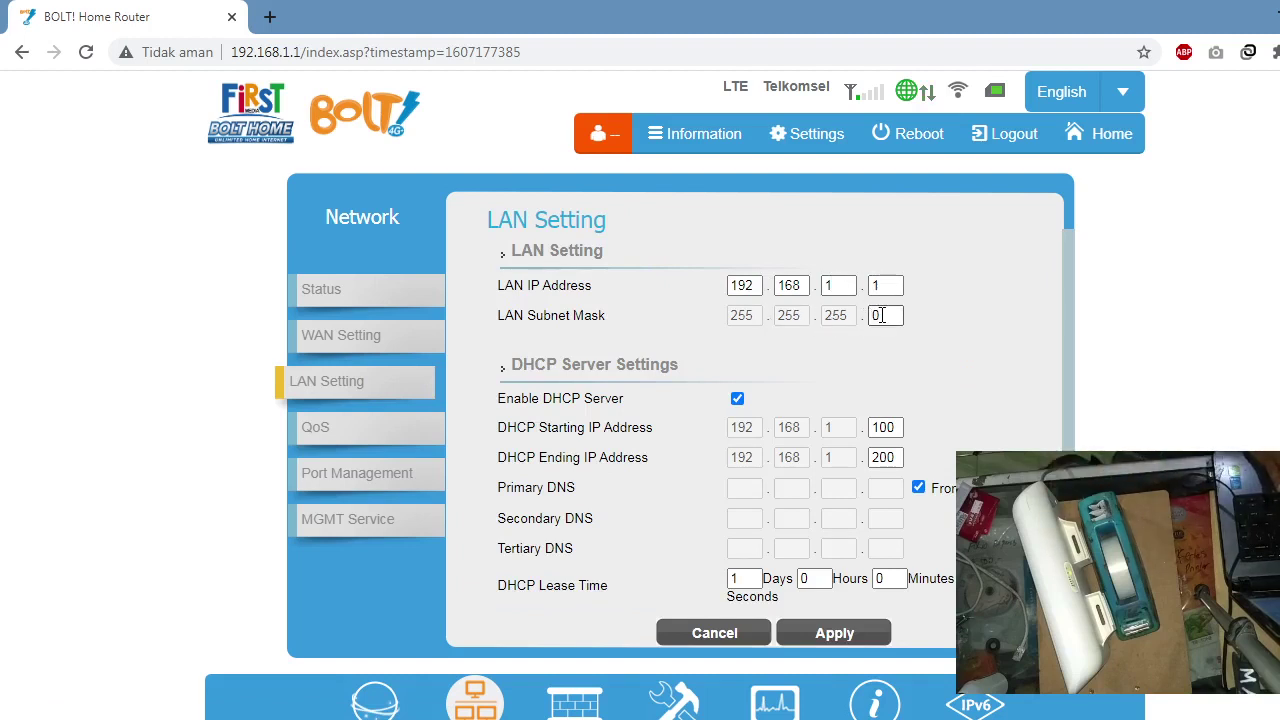
left_click_drag(1071, 349, 1079, 421)
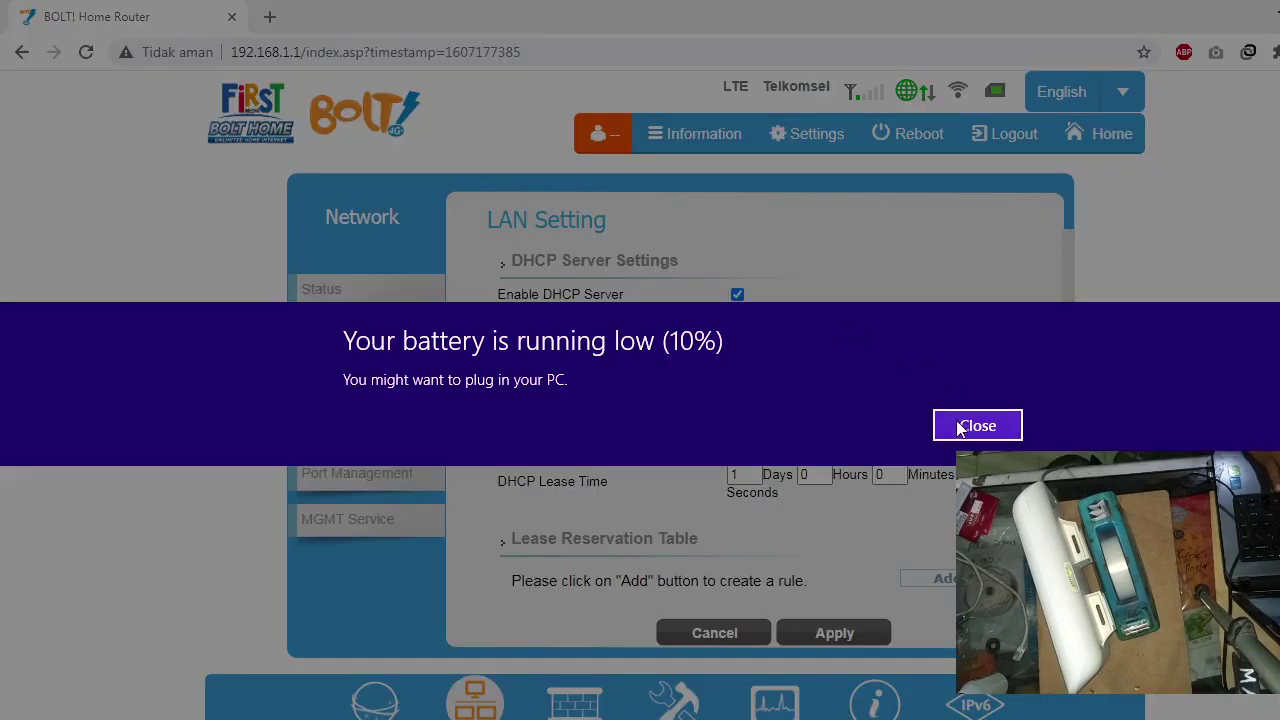
Step: Close the Windows low-battery notification over the LAN Setting page
left_click(956, 424)
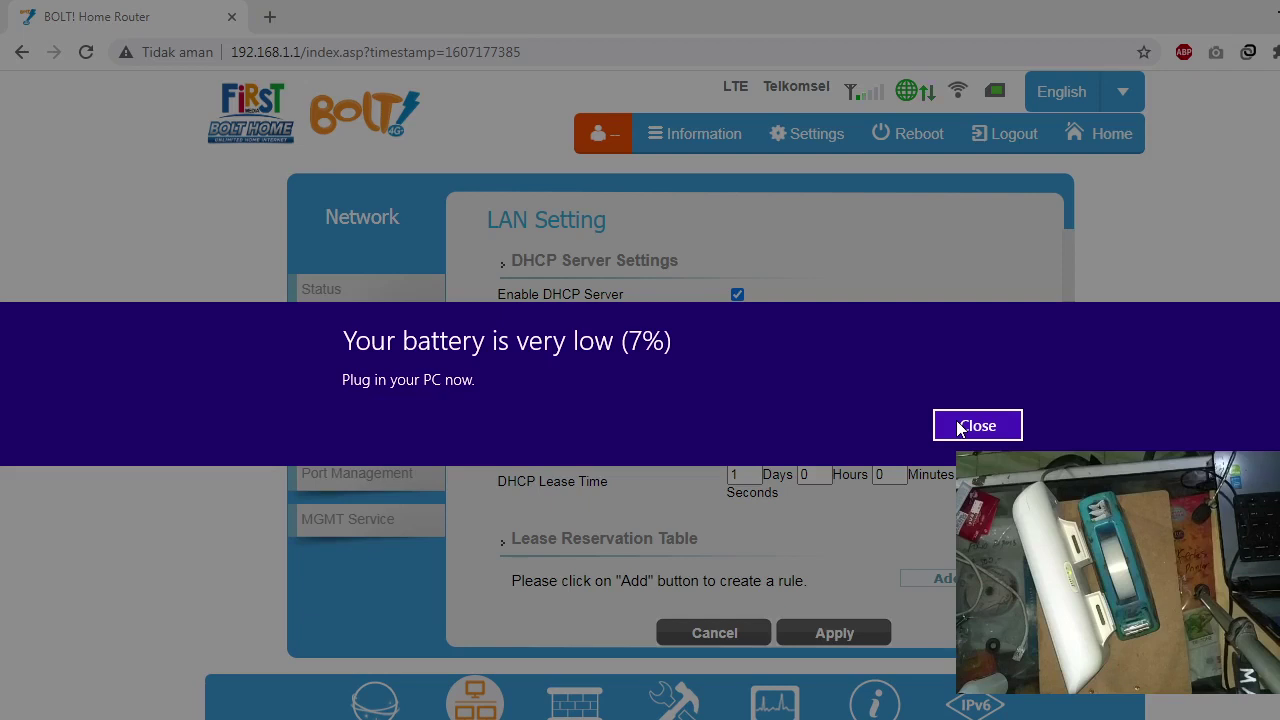
left_click(977, 426)
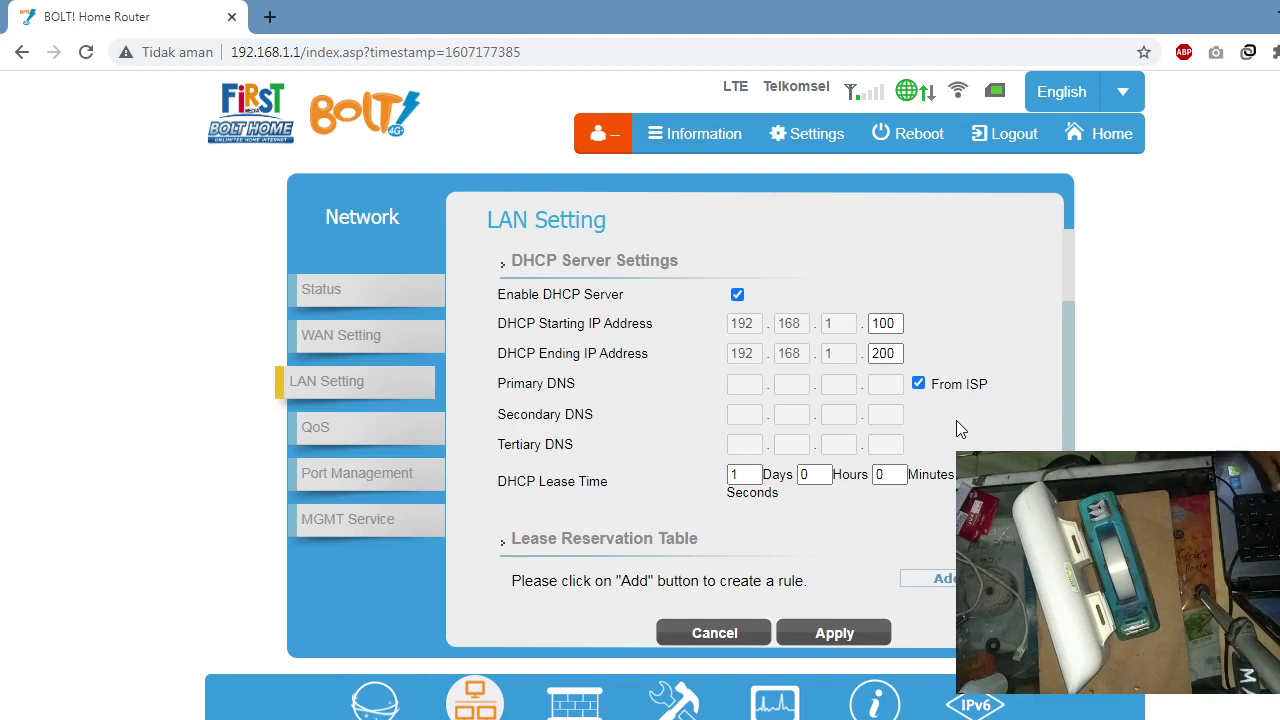
Step: Return to the router admin and inspect the DHCP starting and ending addresses
key("alt+Tab")
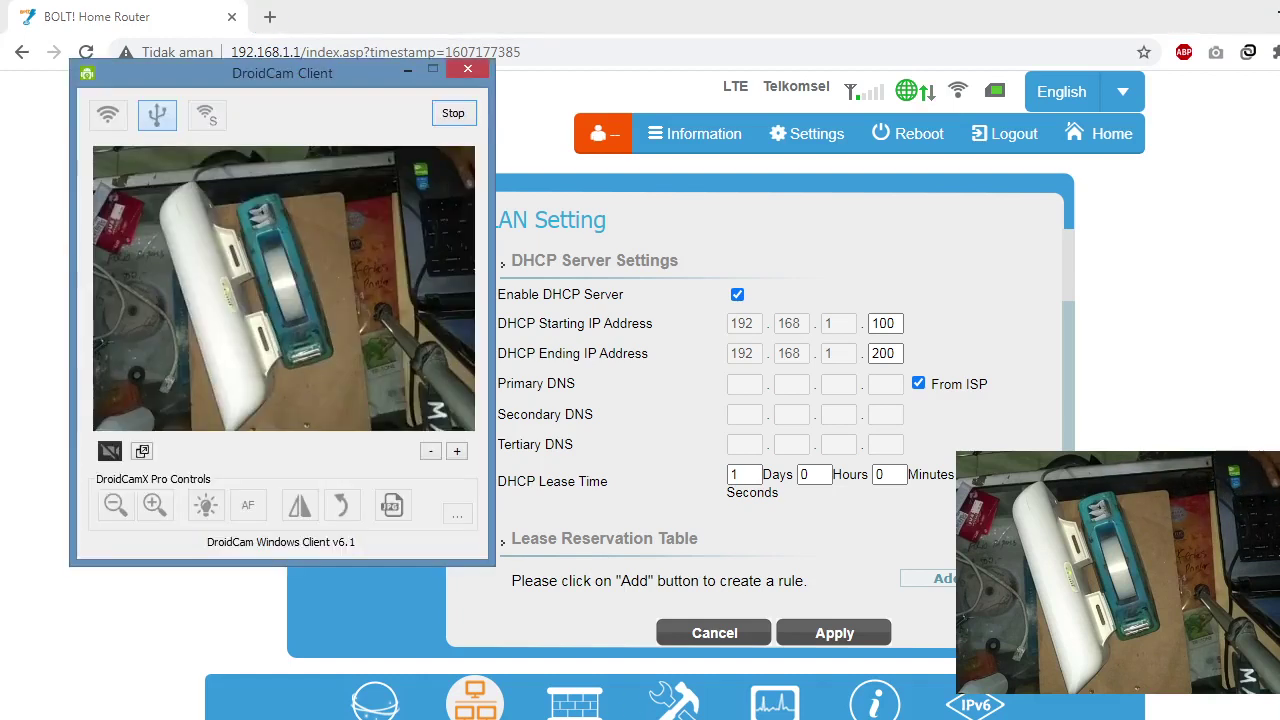
left_click(823, 551)
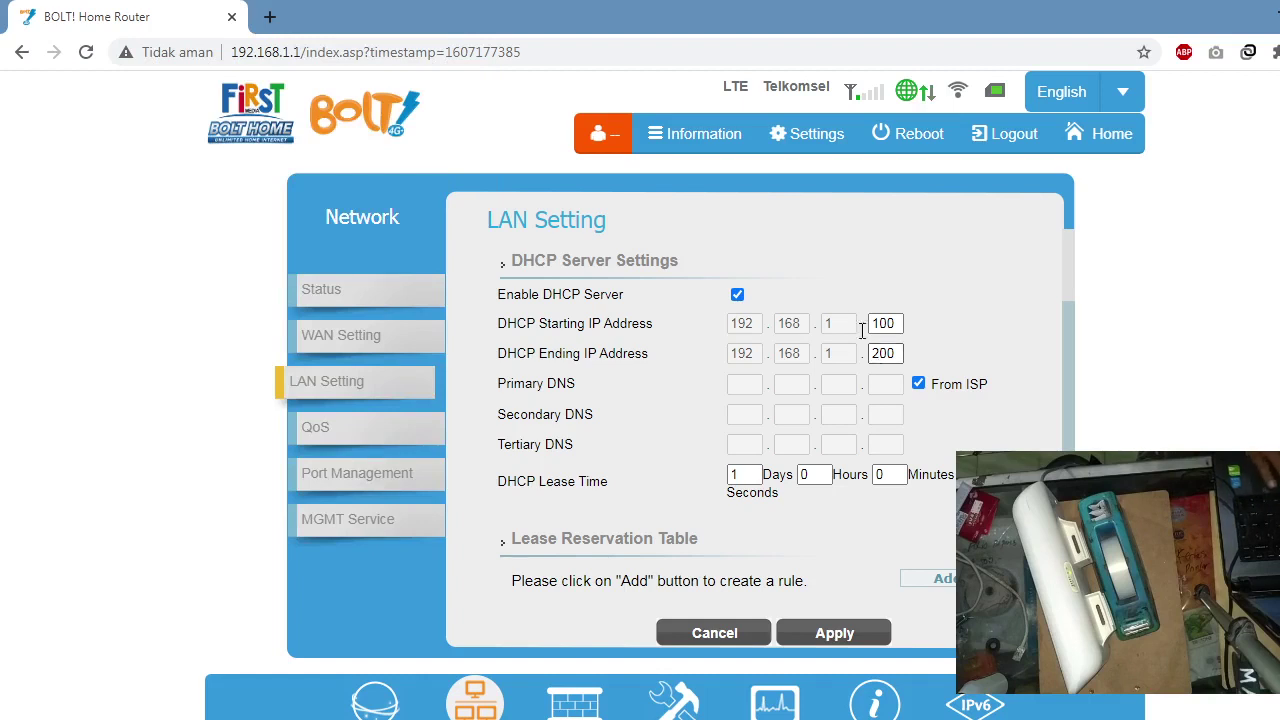
left_click(903, 324)
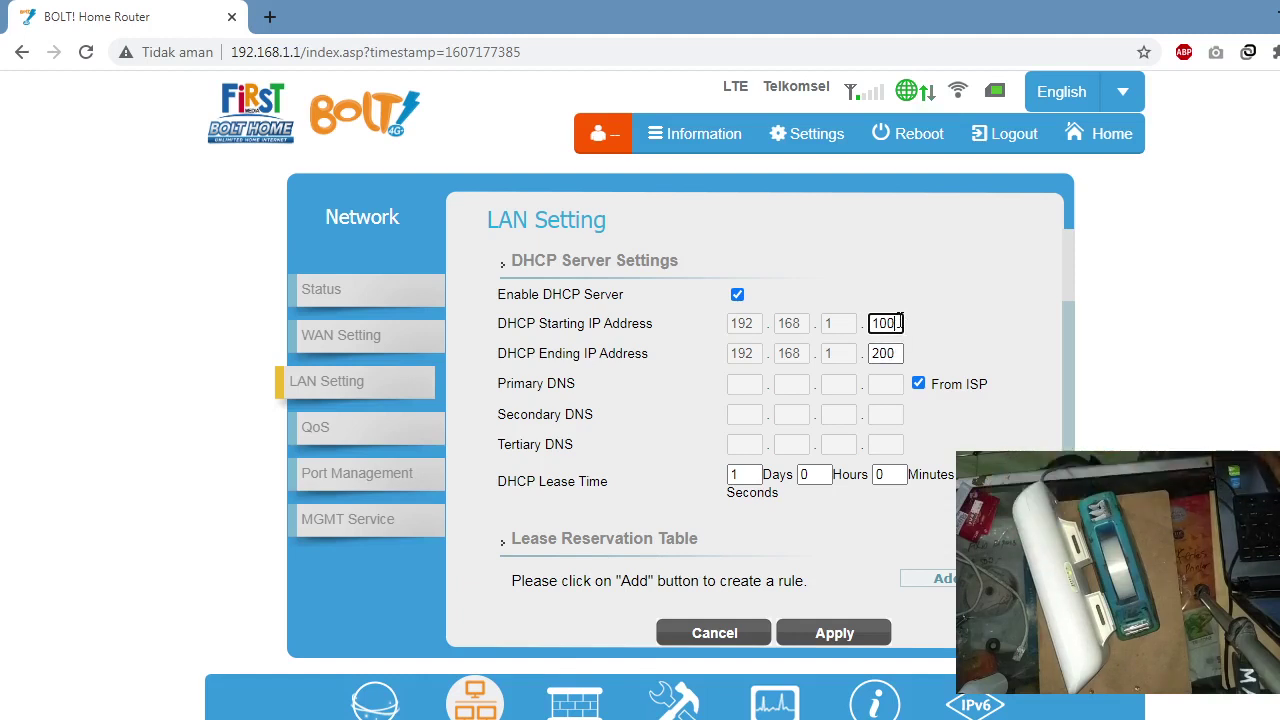
left_click_drag(888, 354, 857, 359)
left_click(960, 331)
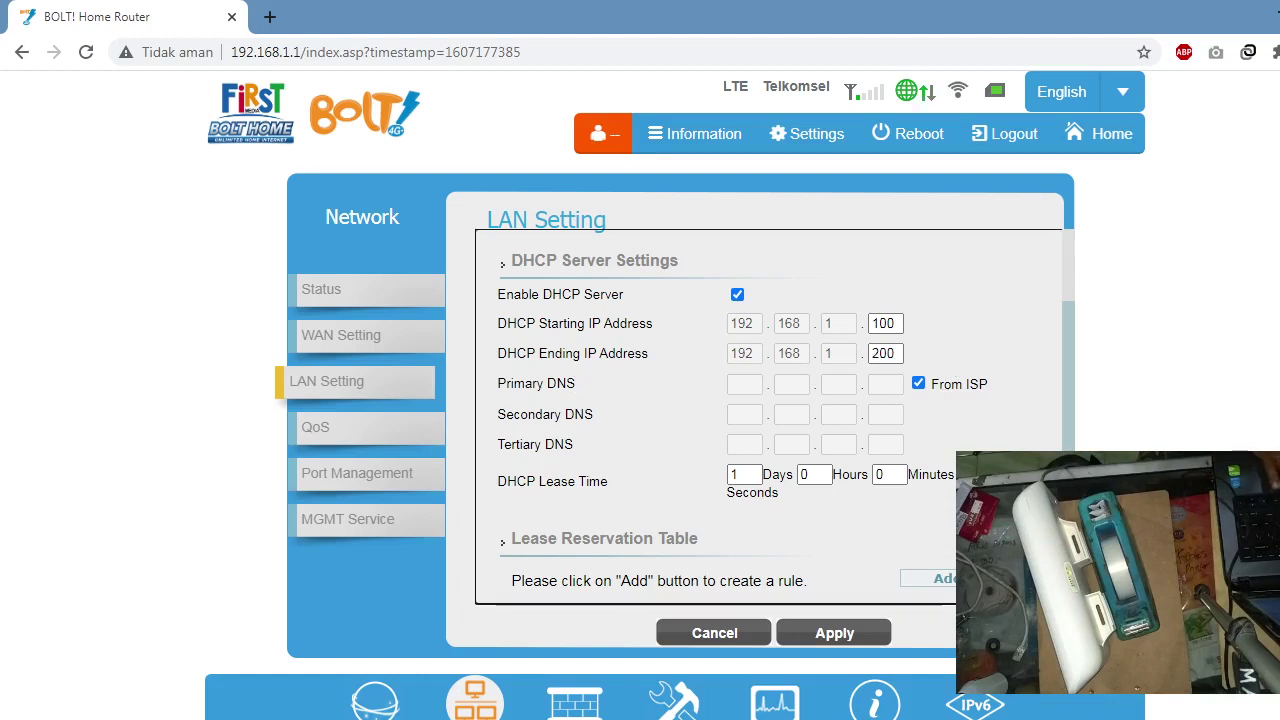
Step: Untick From ISP and enter 1.1.1.1 as the Primary DNS
left_click(918, 384)
left_click(744, 385)
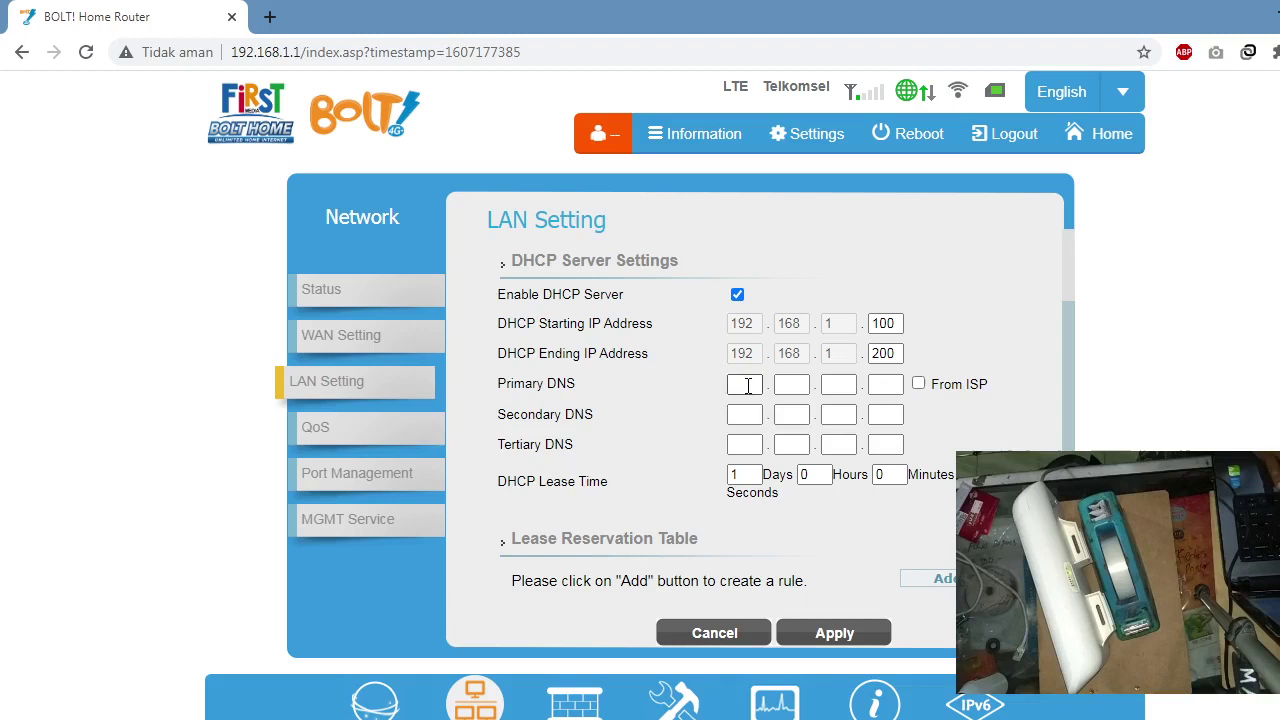
left_click(786, 388)
left_click(840, 388)
left_click(886, 386)
left_click(745, 390)
type("11")
left_click_drag(758, 385, 691, 382)
type("1")
left_click(798, 382)
type("1")
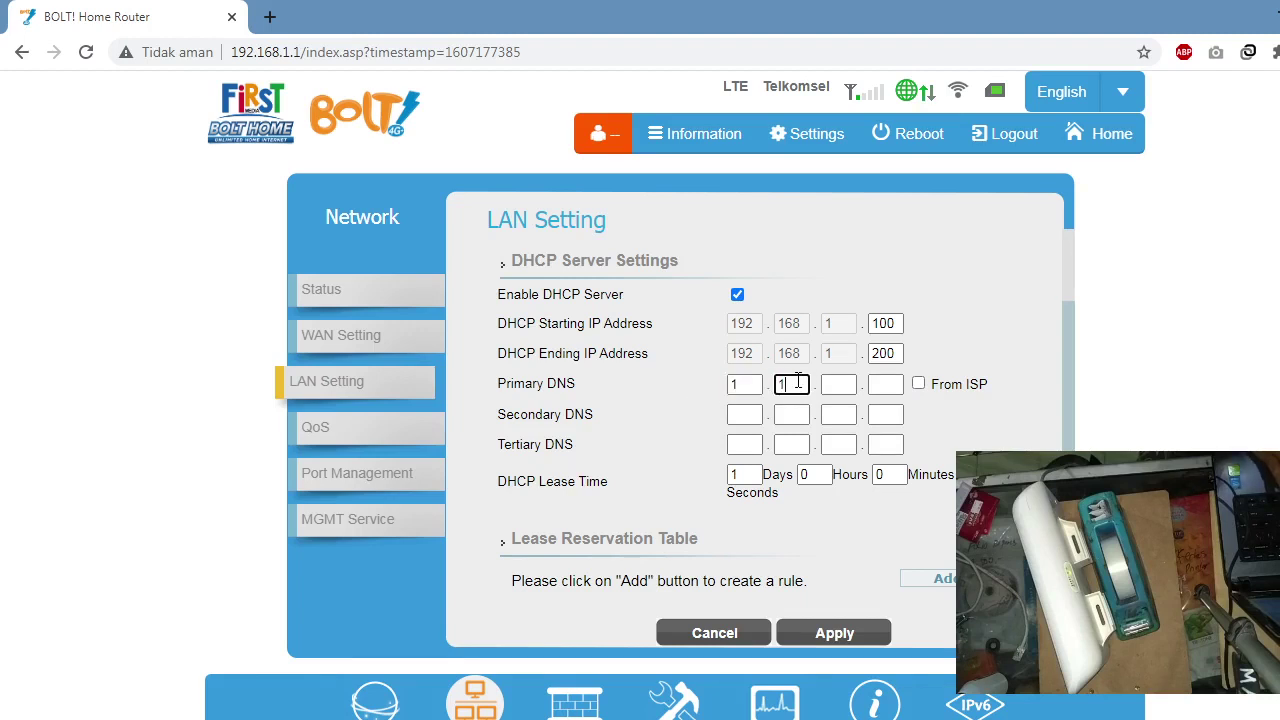
left_click(838, 384)
type("1")
left_click(883, 385)
type("1")
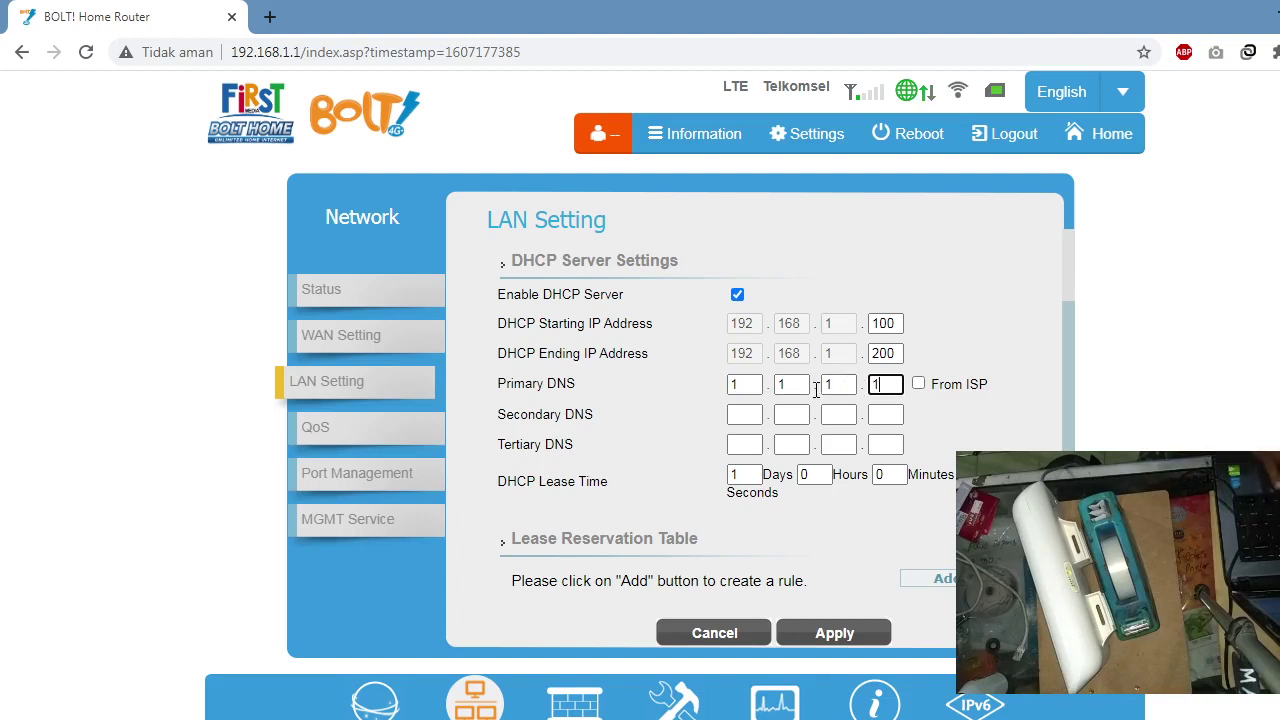
Step: Enter 8.8.8.8 as the Secondary DNS, then re-tick From ISP
left_click(741, 418)
type("8")
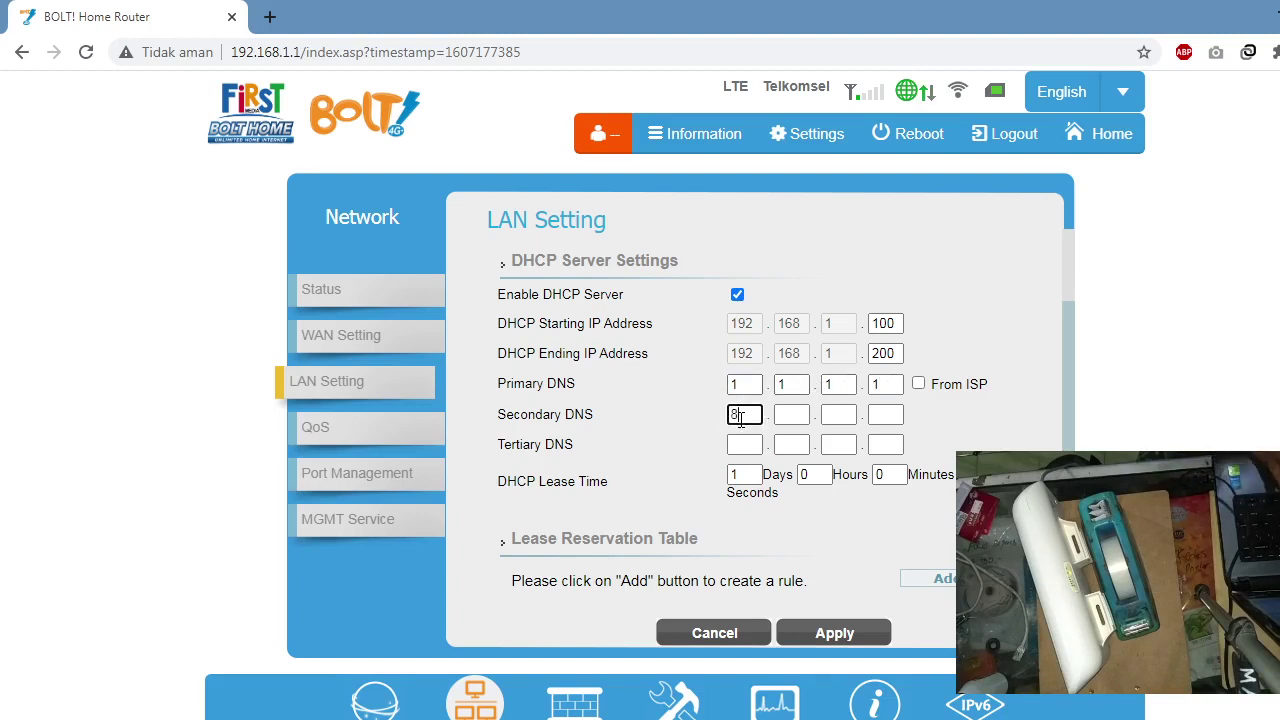
left_click(787, 415)
type("8")
left_click(845, 412)
type("8")
left_click(886, 415)
type("8")
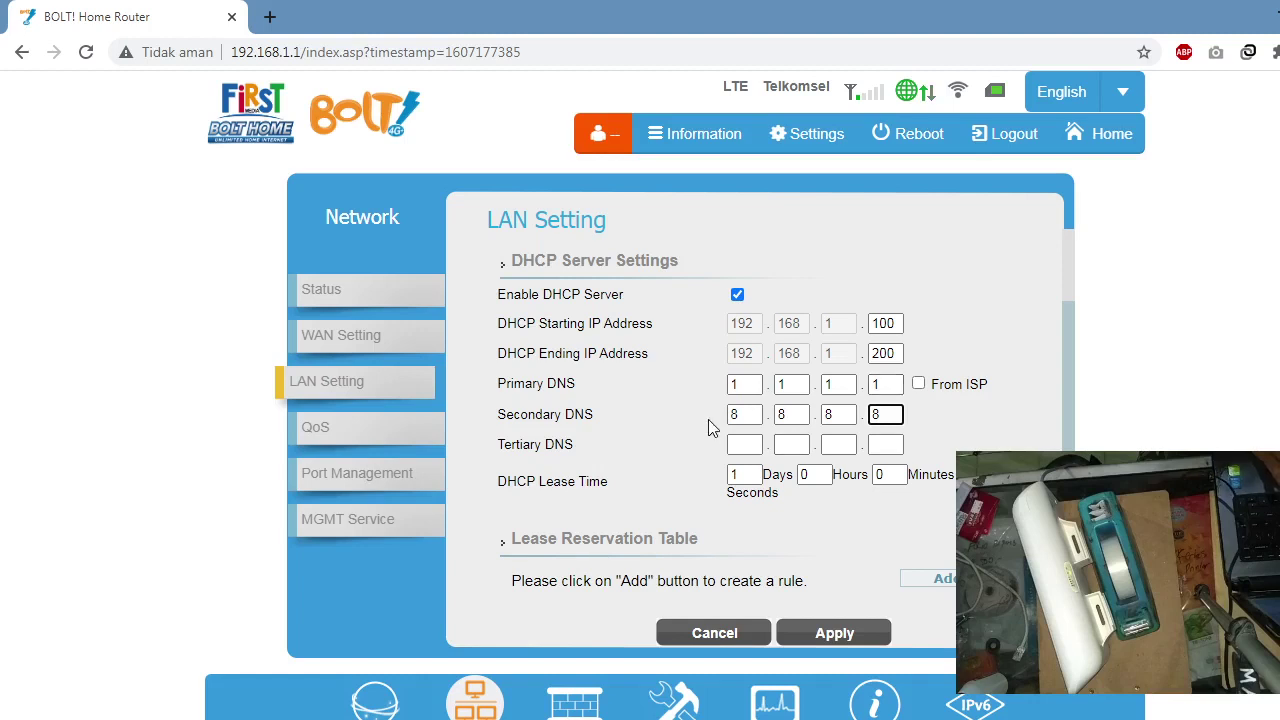
left_click(918, 384)
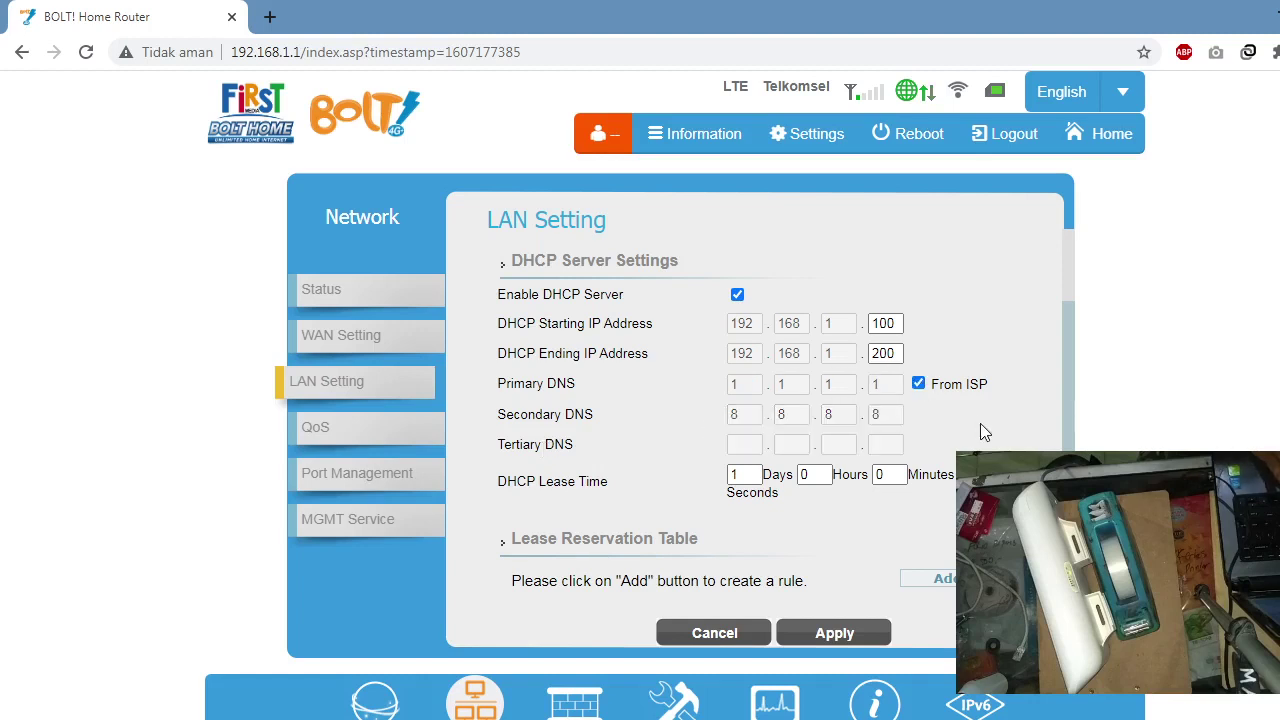
left_click_drag(1070, 390, 1071, 432)
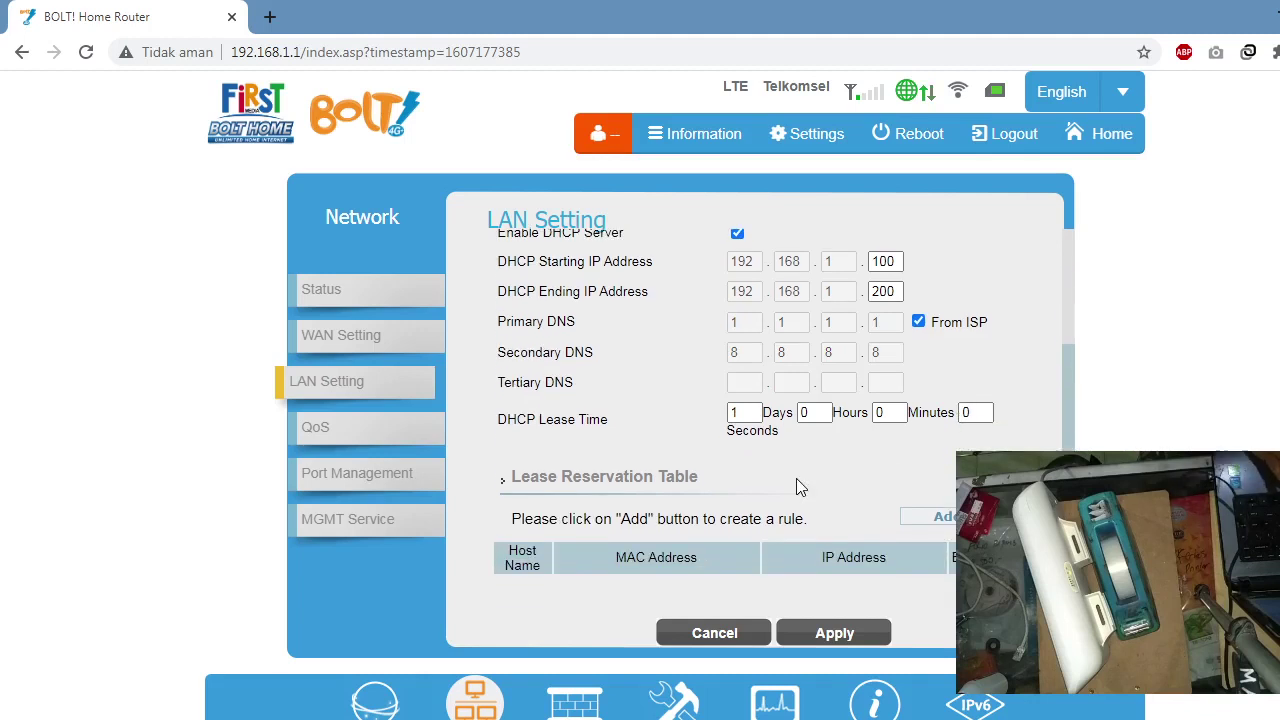
Step: Go to QoS, discarding the unapplied LAN changes
left_click(352, 441)
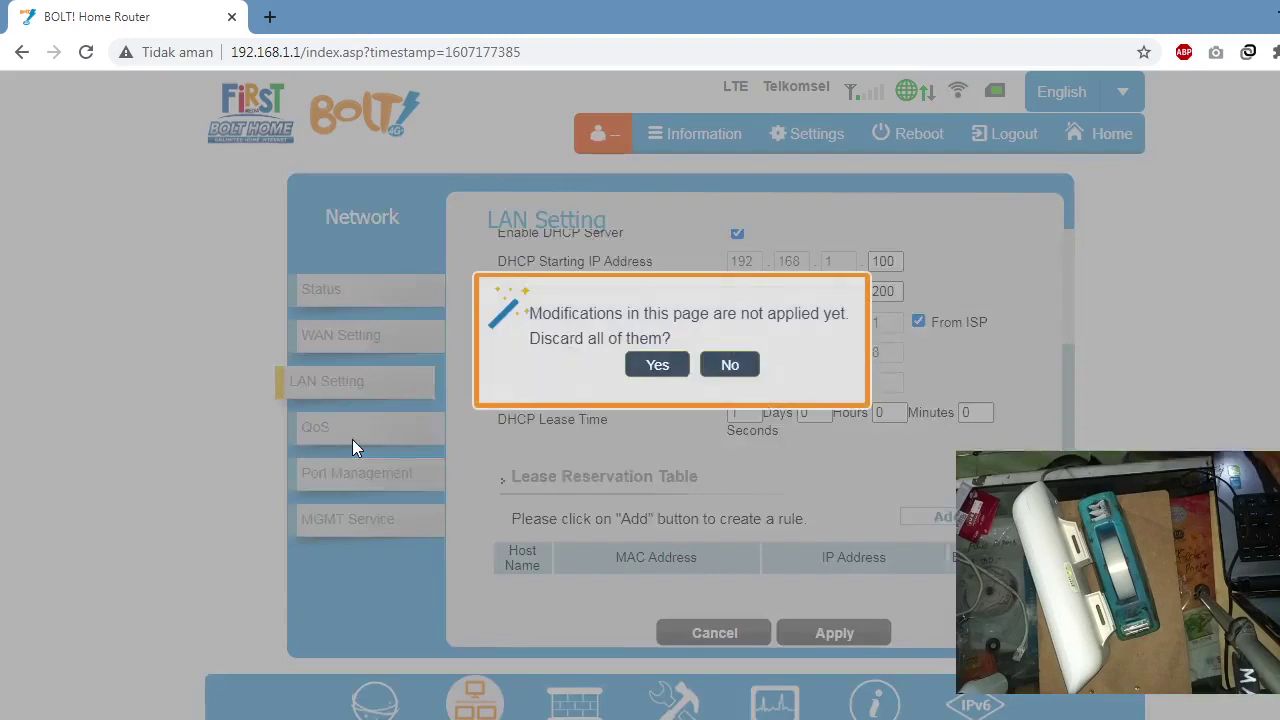
left_click(729, 366)
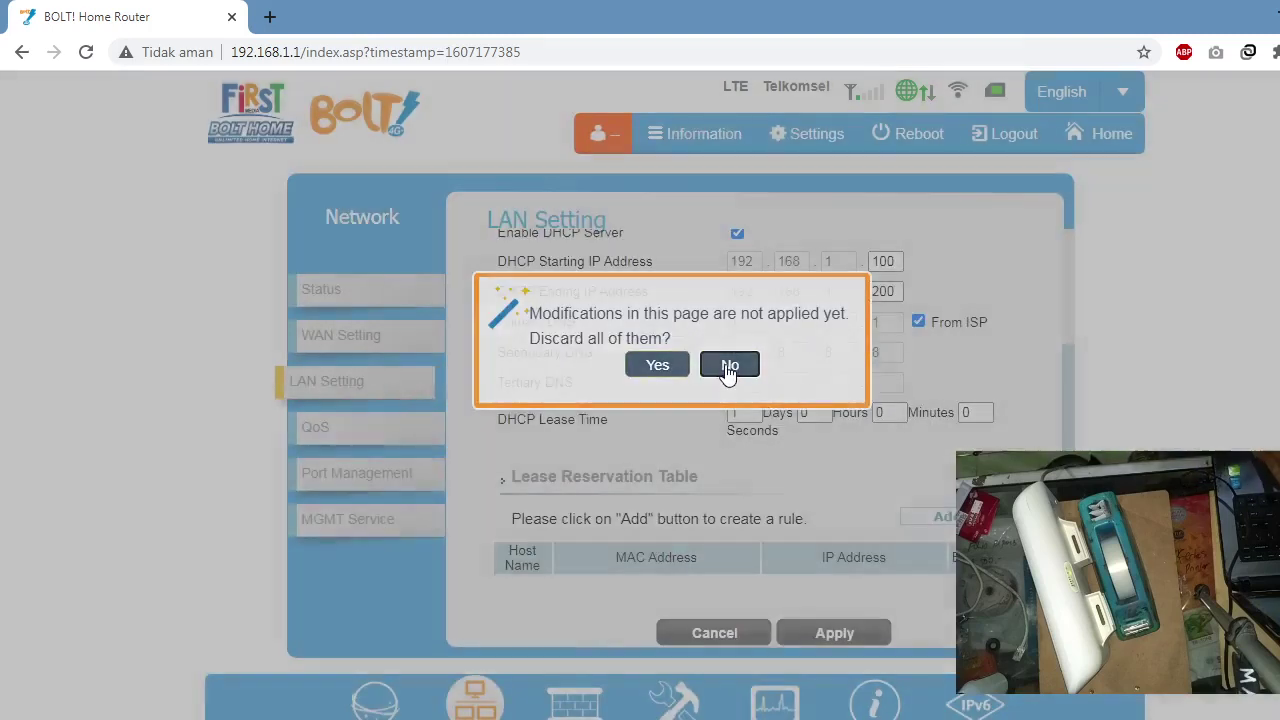
left_click(321, 432)
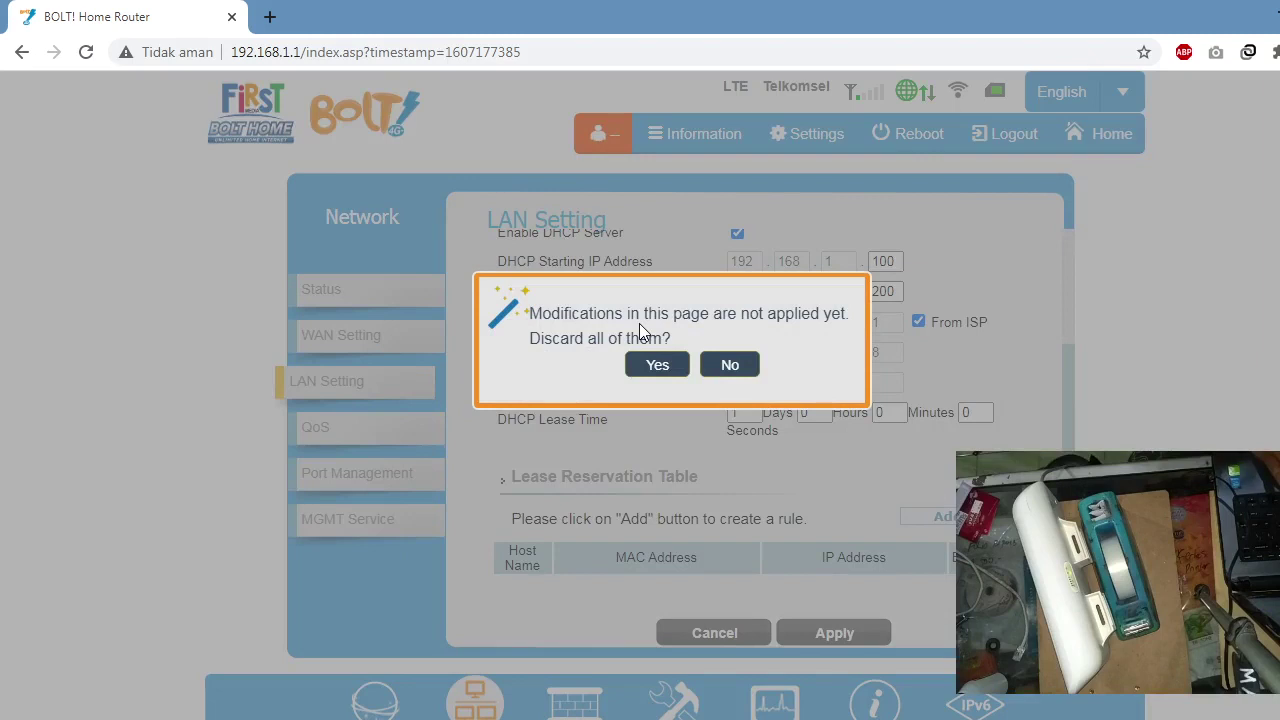
left_click(653, 364)
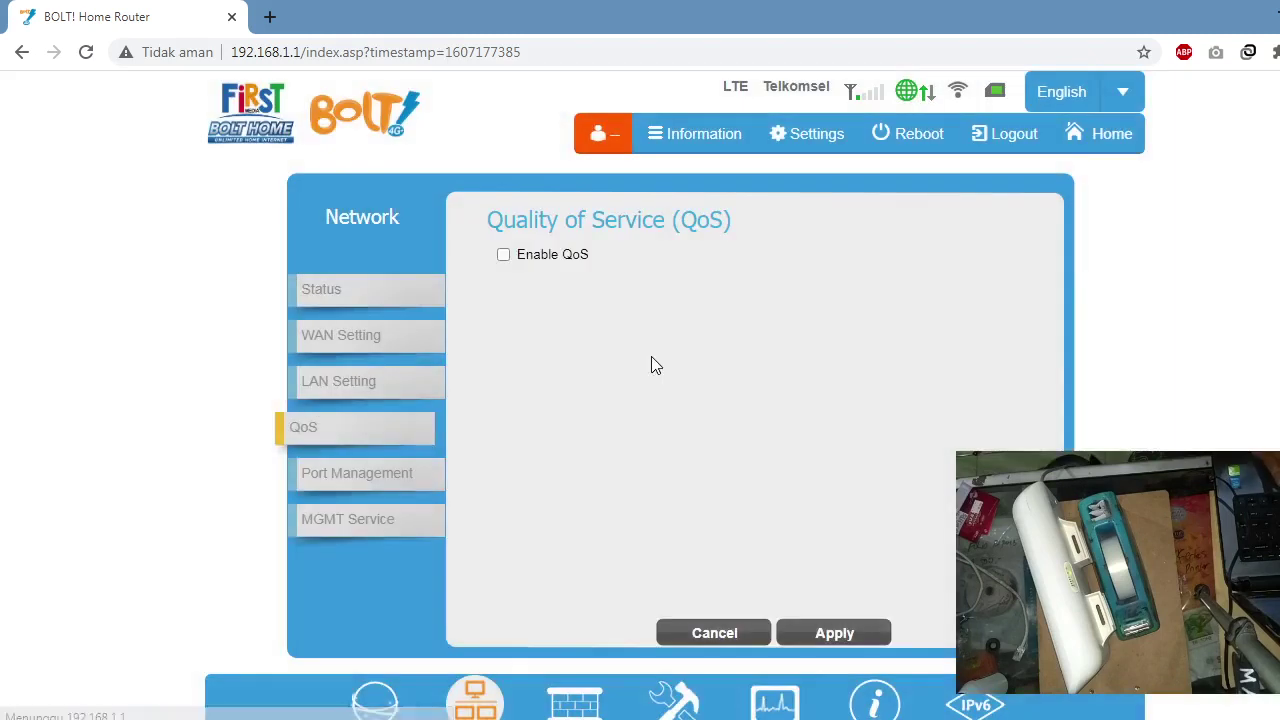
Step: Enable QoS and add a LAN-interface rule, then discard it while moving to Port Management
left_click(505, 257)
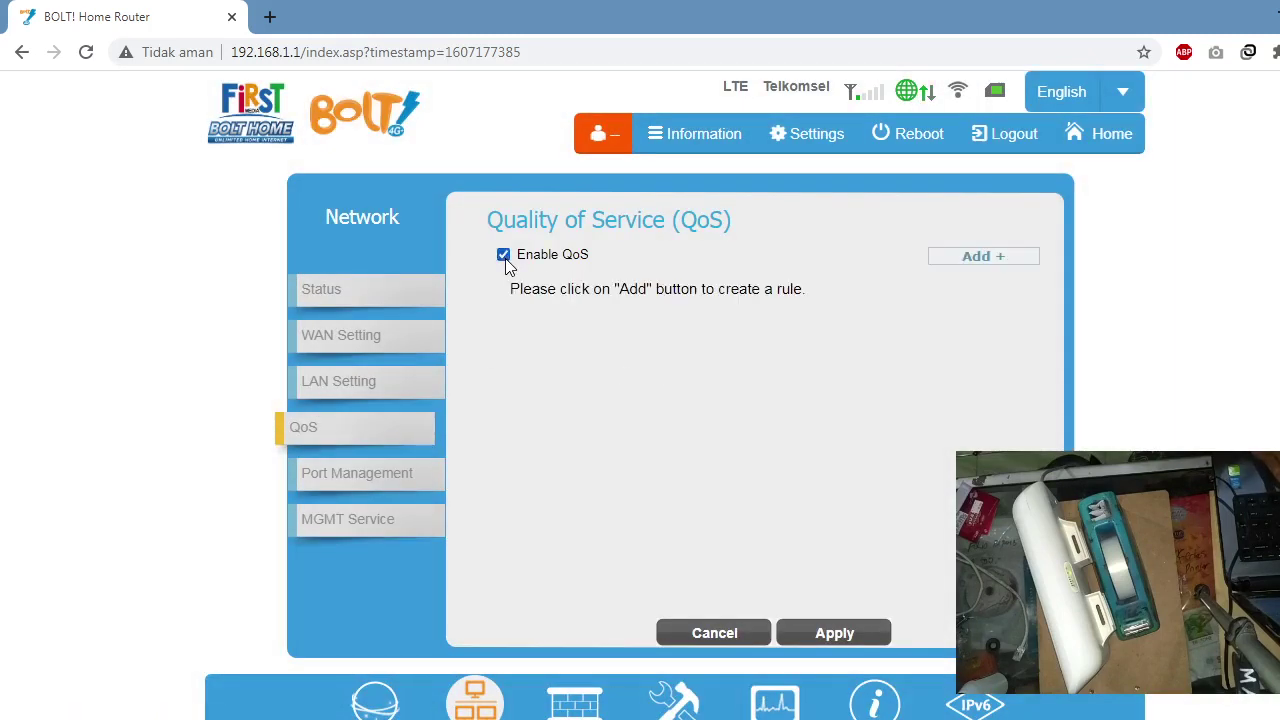
left_click(971, 257)
left_click(621, 357)
left_click(606, 392)
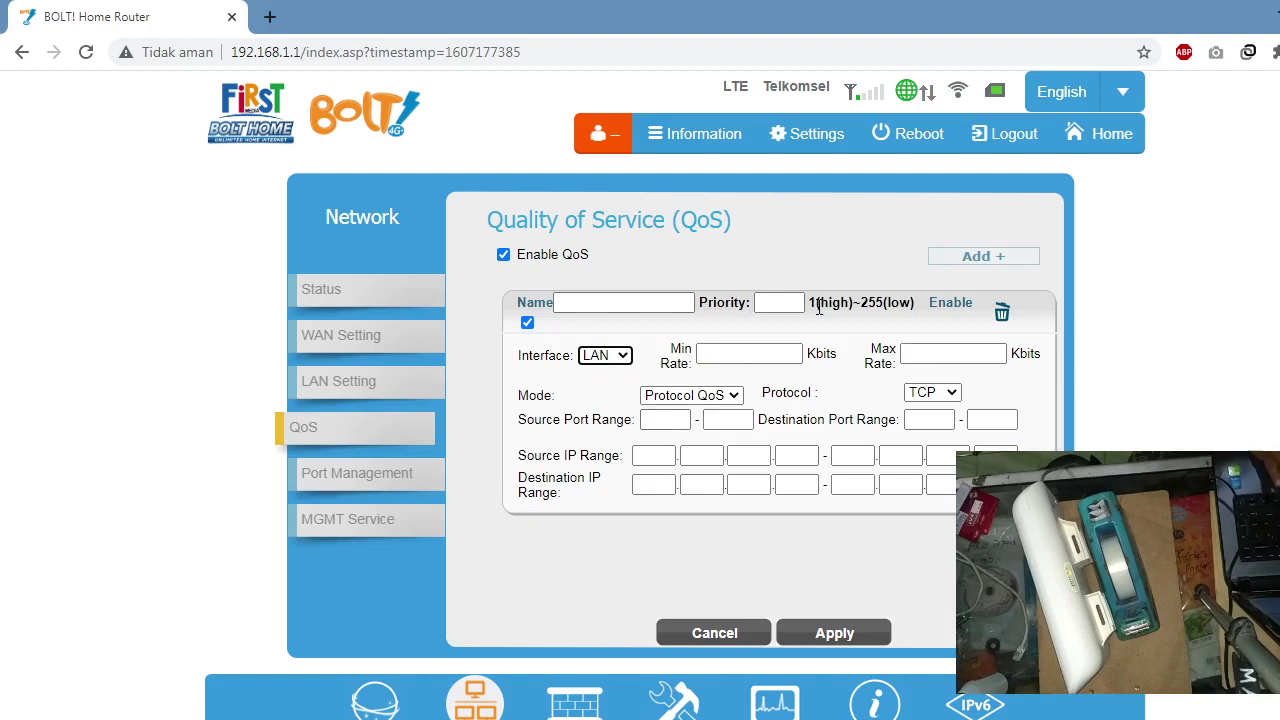
left_click(396, 482)
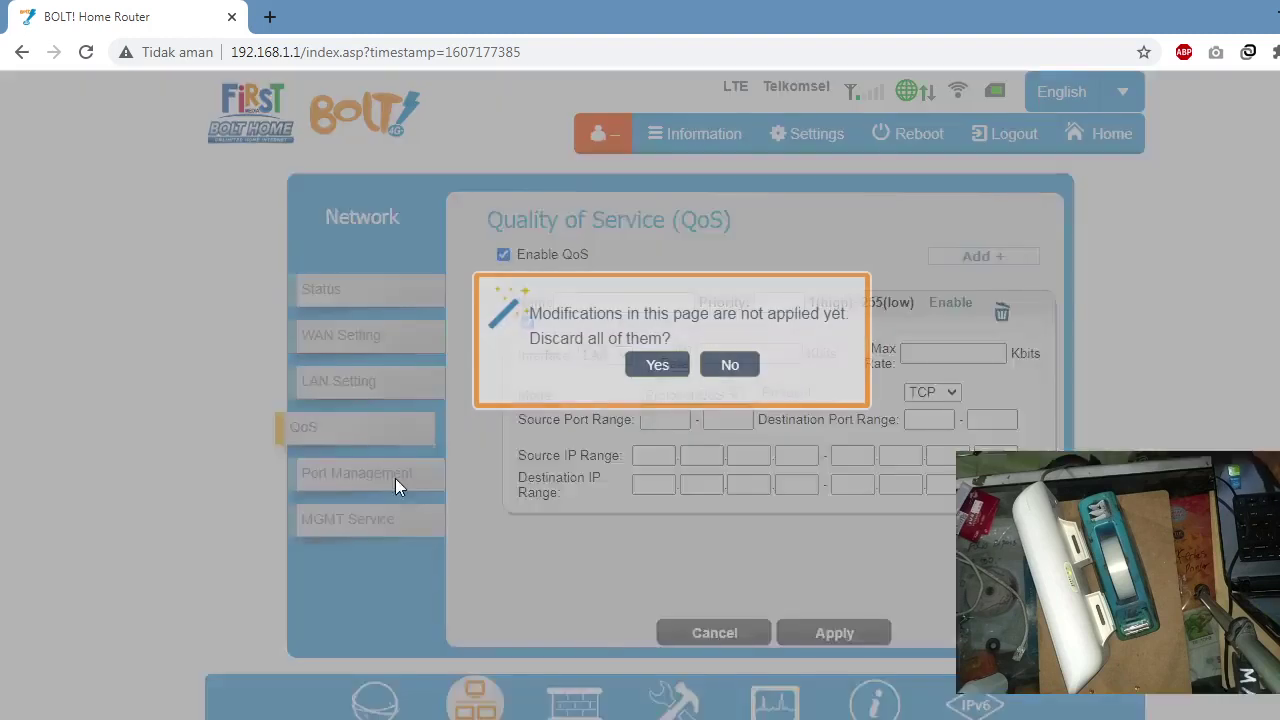
left_click(672, 368)
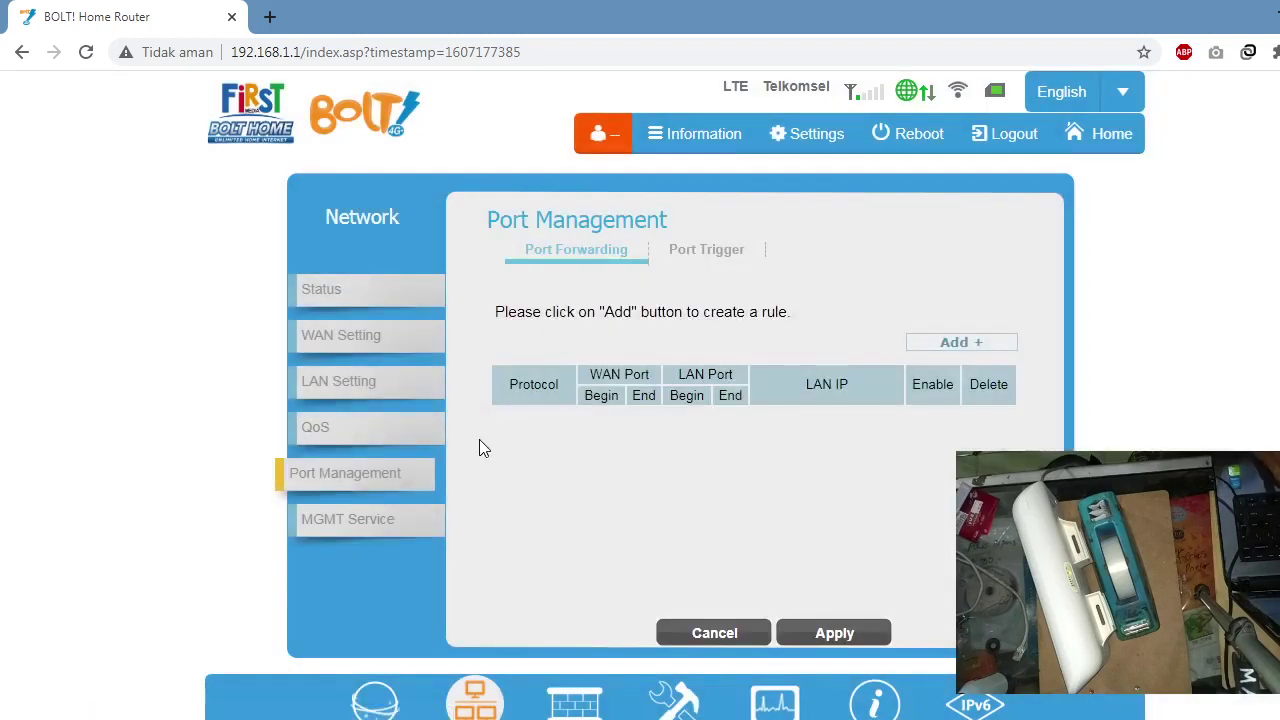
Step: View the Port Trigger and Port Forwarding tabs, then the MGMT Service Dynamic DNS settings
left_click(663, 252)
left_click(602, 251)
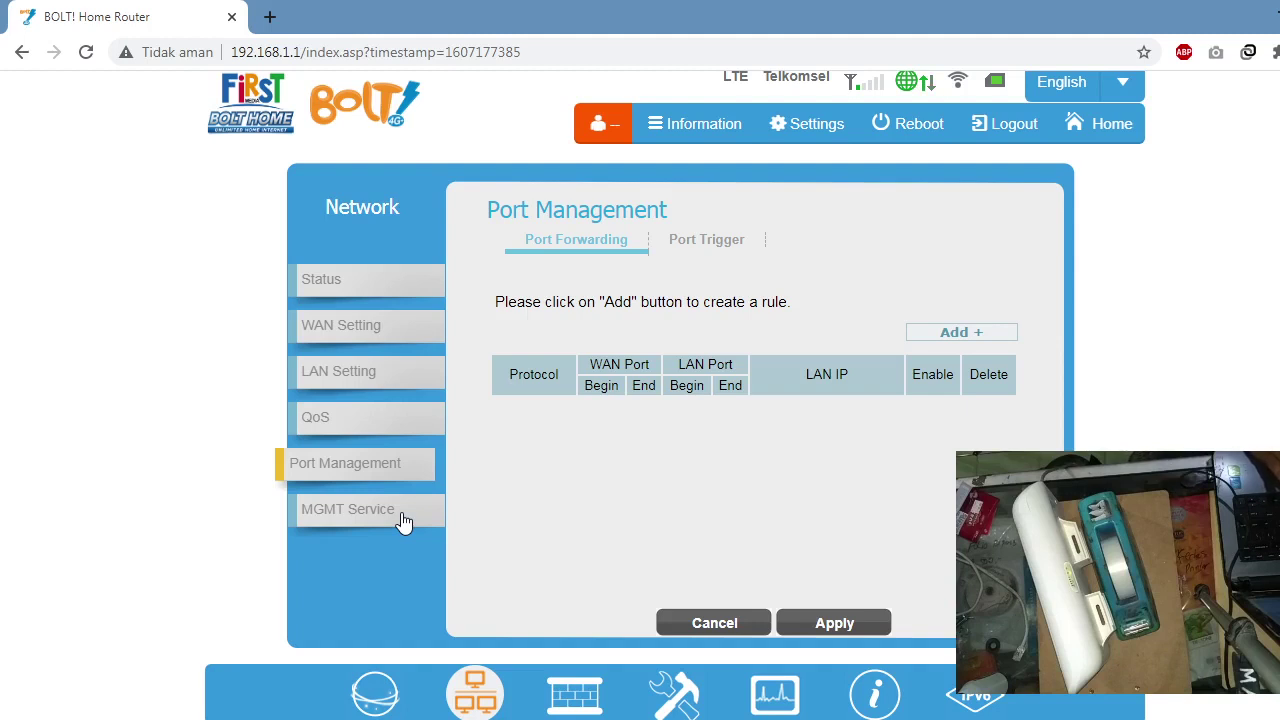
left_click(403, 521)
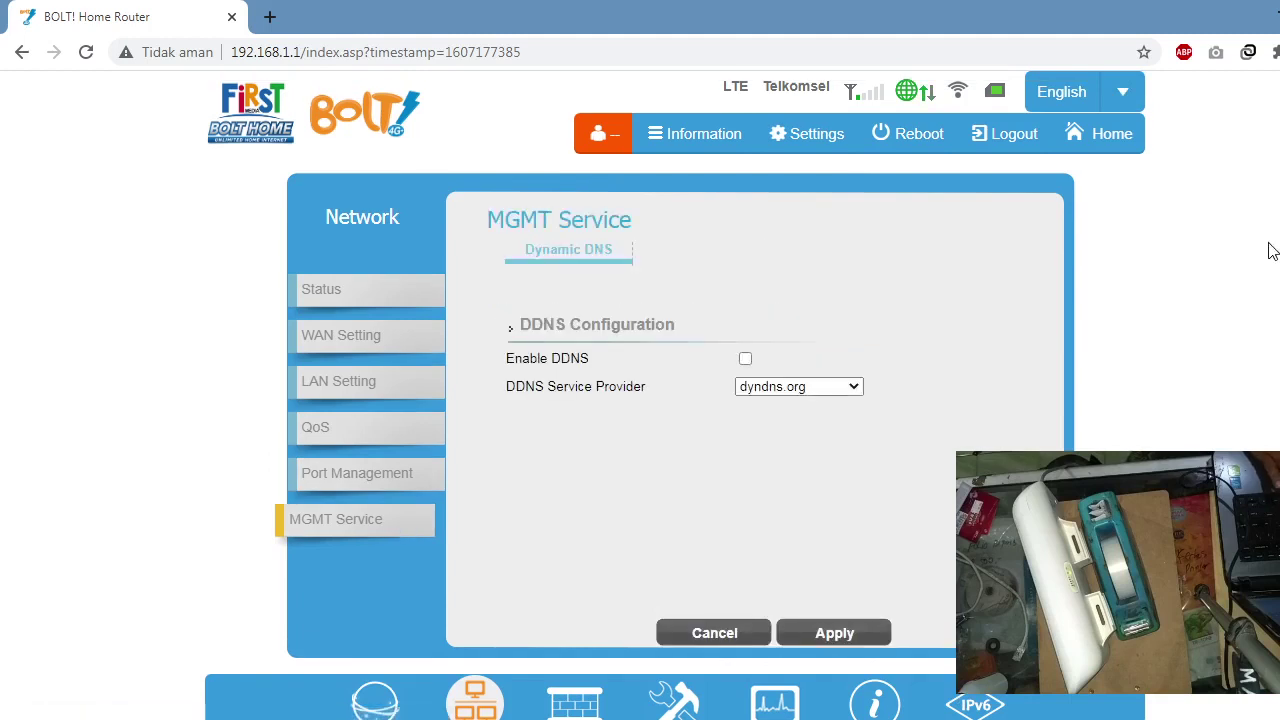
scroll(640, 400, "down", 1)
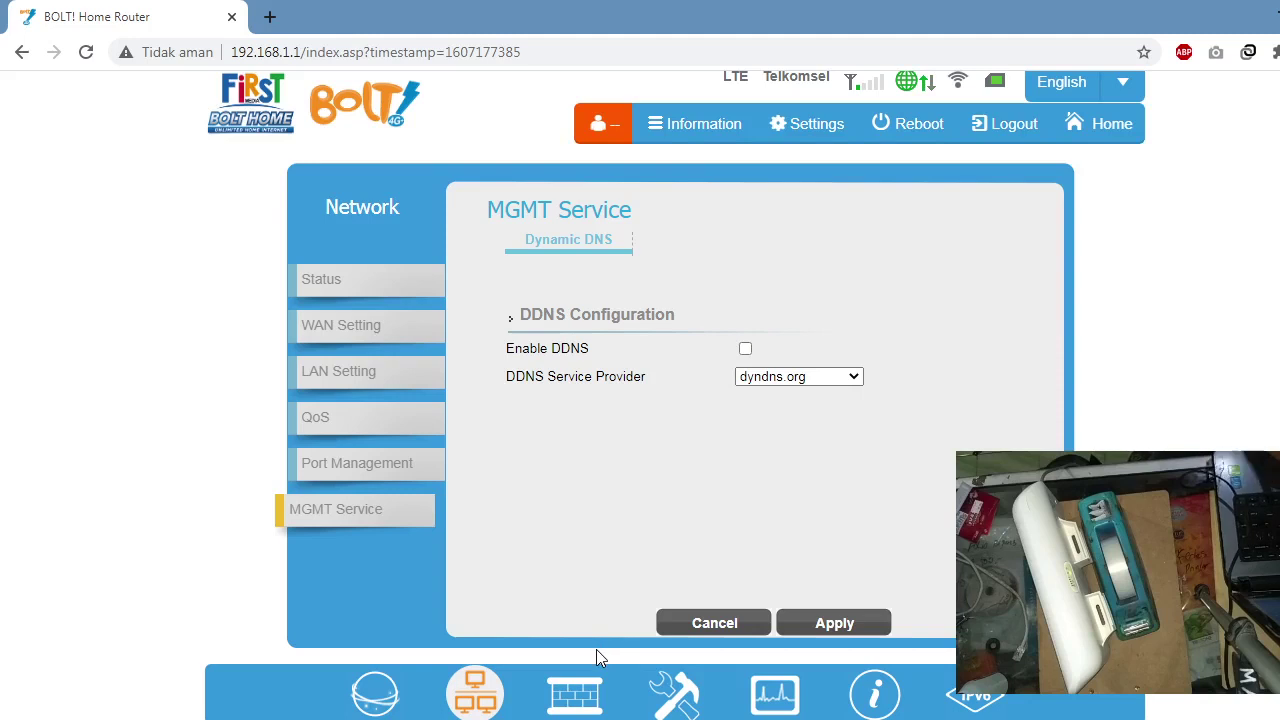
mouse_move(577, 698)
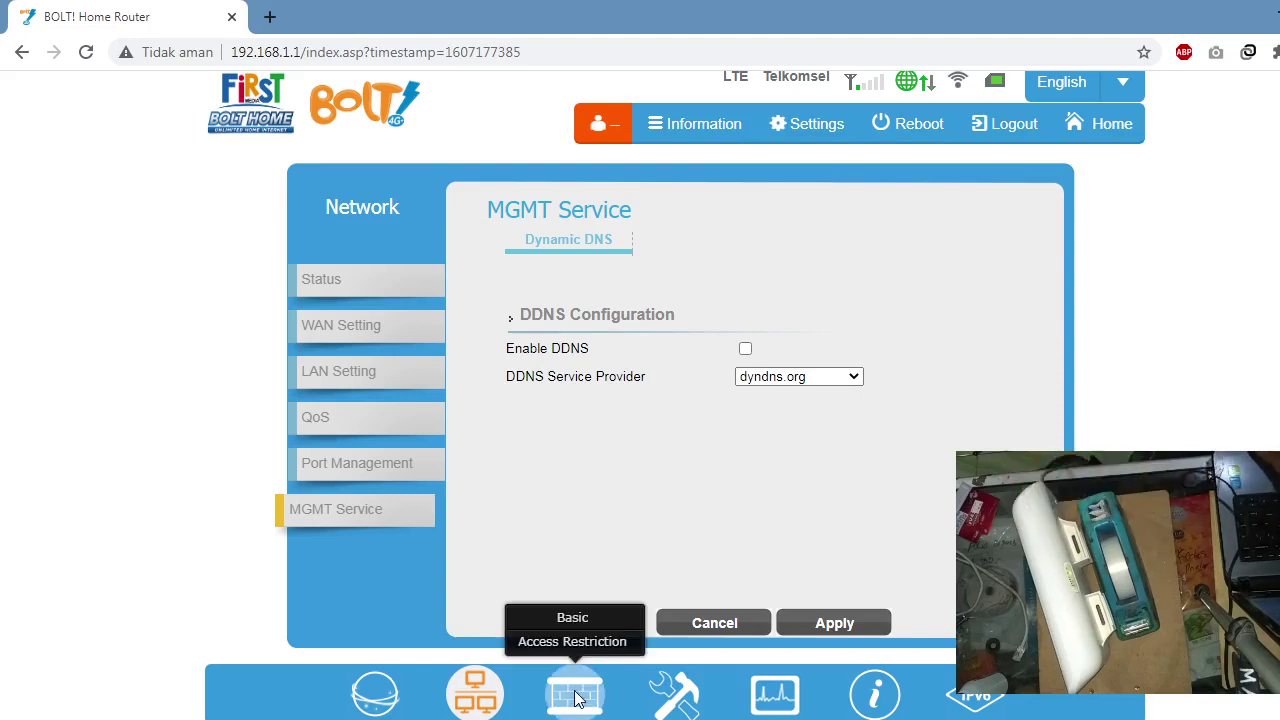
Step: Open basic firewall configuration, check the HTTPs Login Port, and dismiss the broken-shortcut warning
left_click(587, 619)
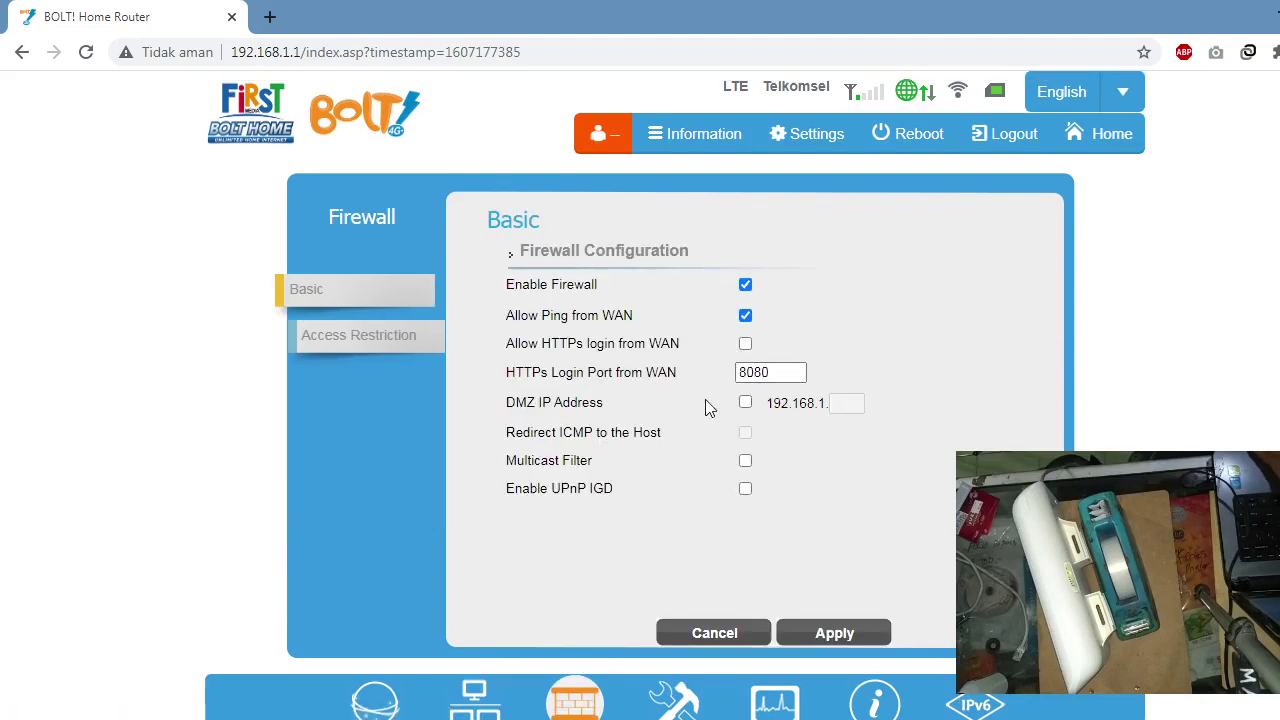
left_click(773, 368)
left_click(575, 718)
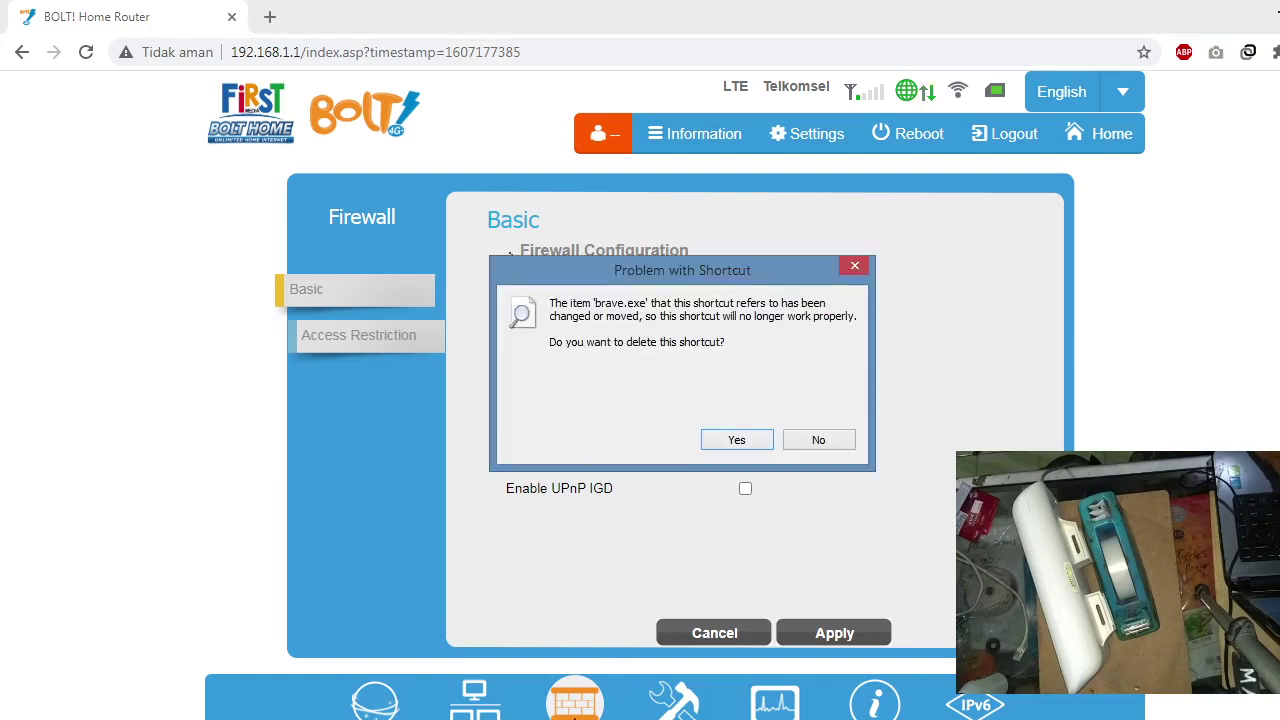
left_click(818, 440)
Step: Start a new Access Restriction rule, then cancel it without saving
left_click(388, 350)
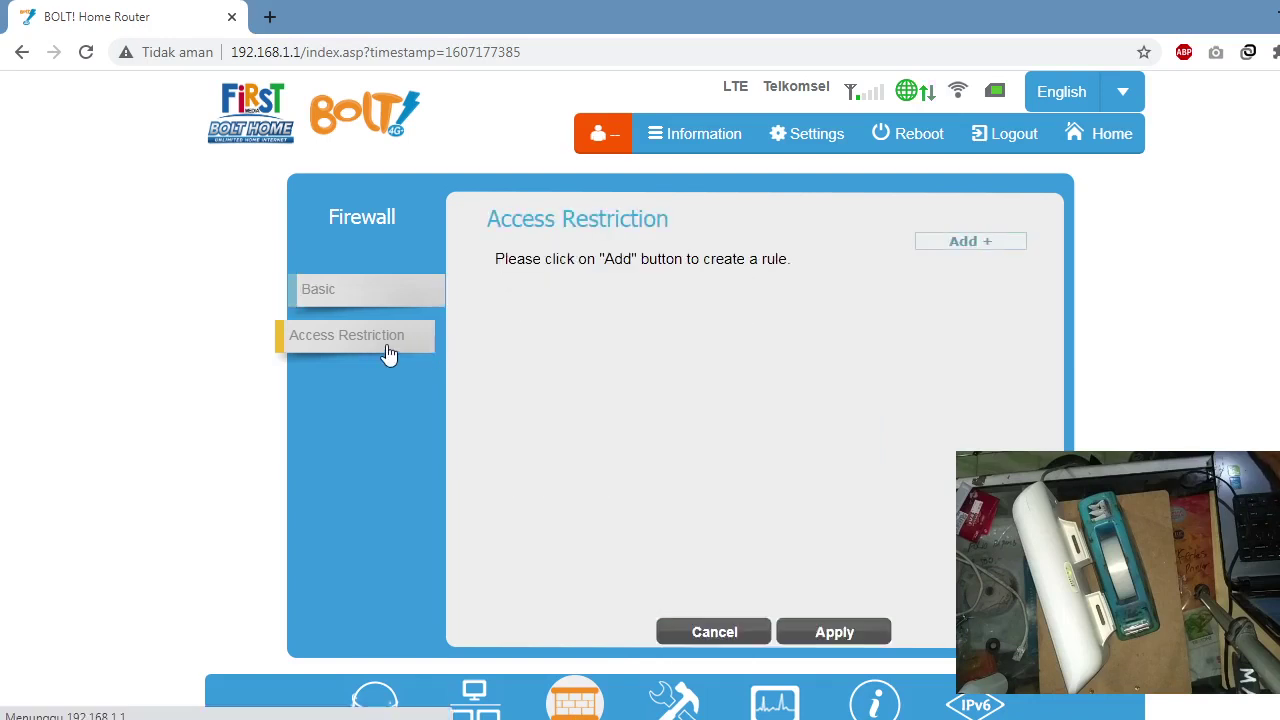
left_click(1008, 246)
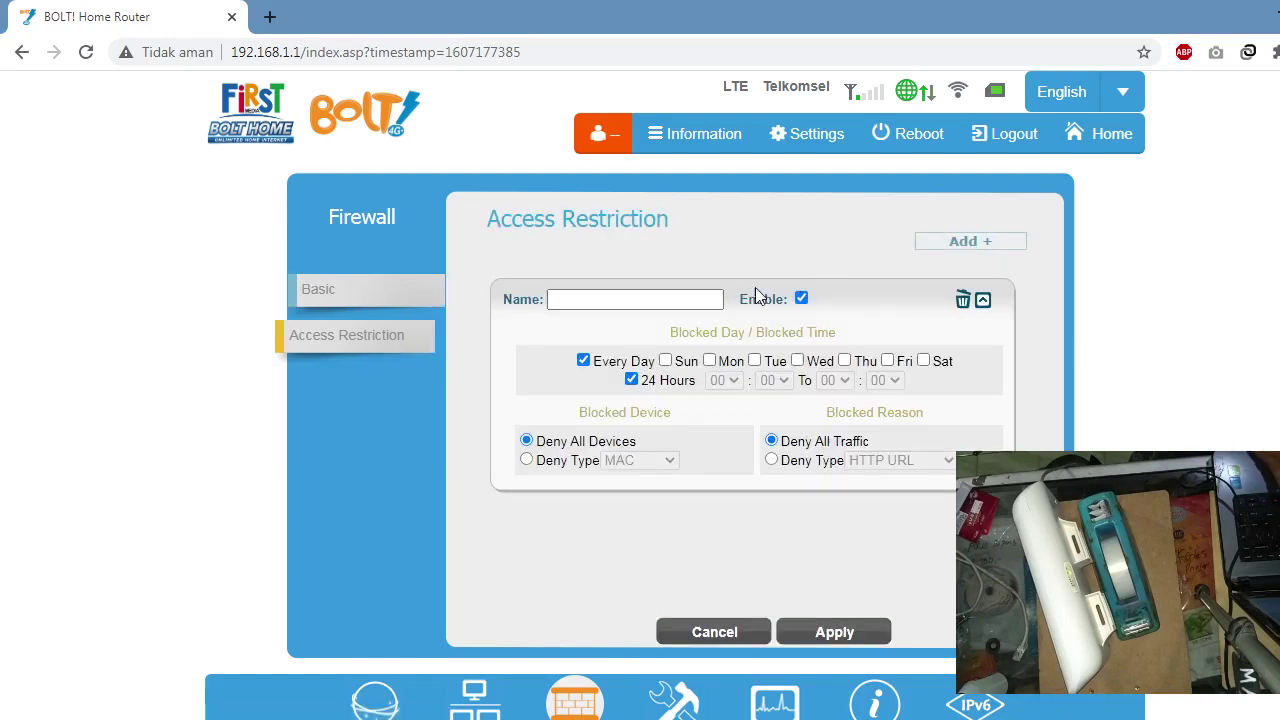
left_click(680, 308)
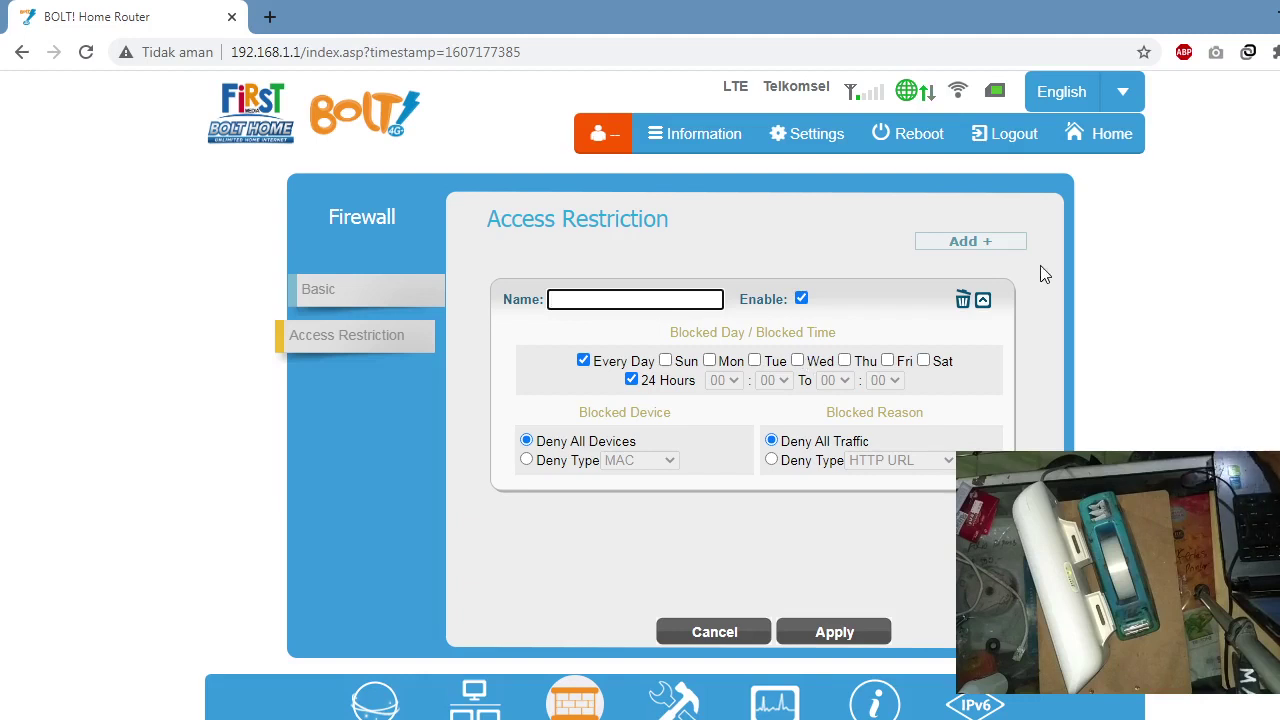
left_click(697, 635)
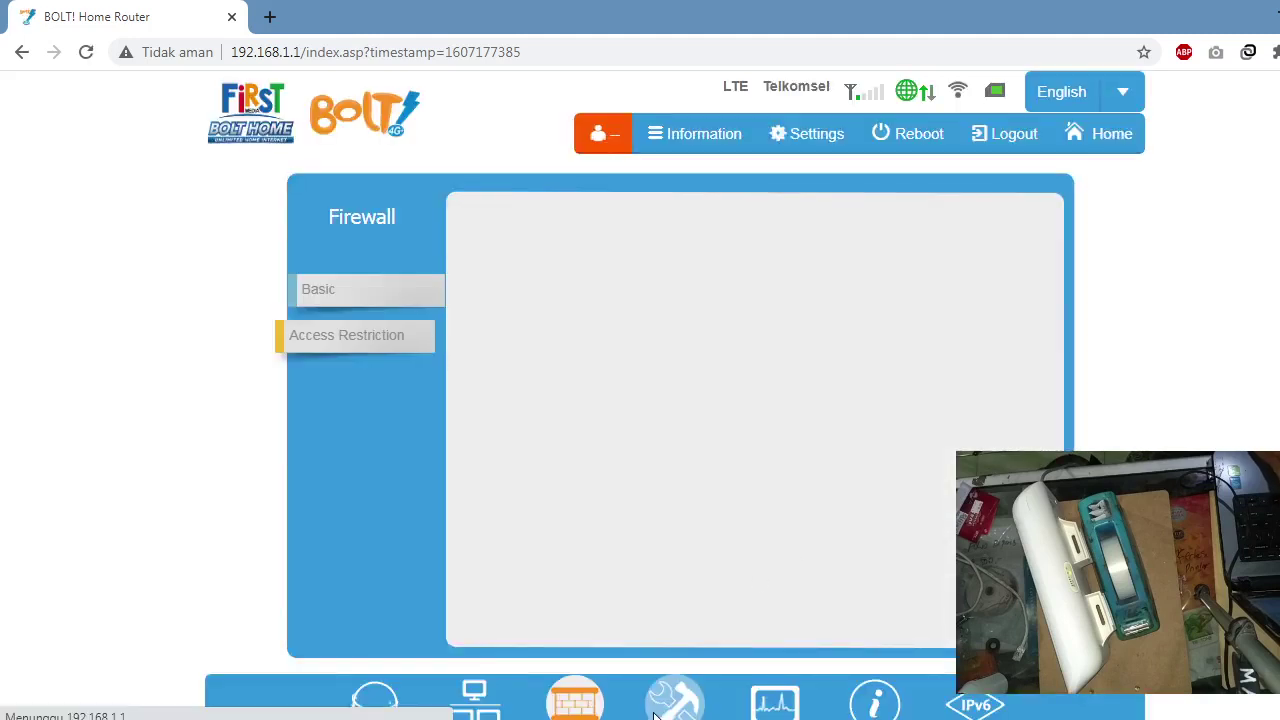
left_click(662, 710)
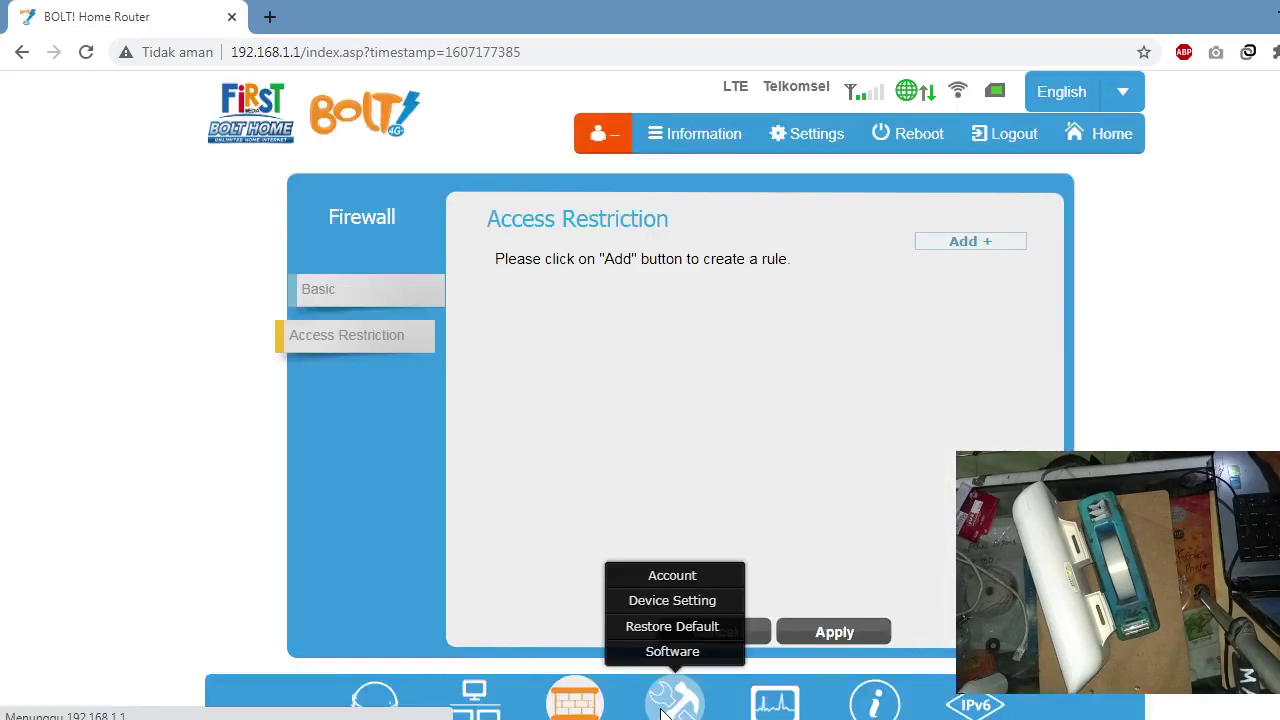
Step: Open the Account management page and focus the Current Password field
left_click(686, 577)
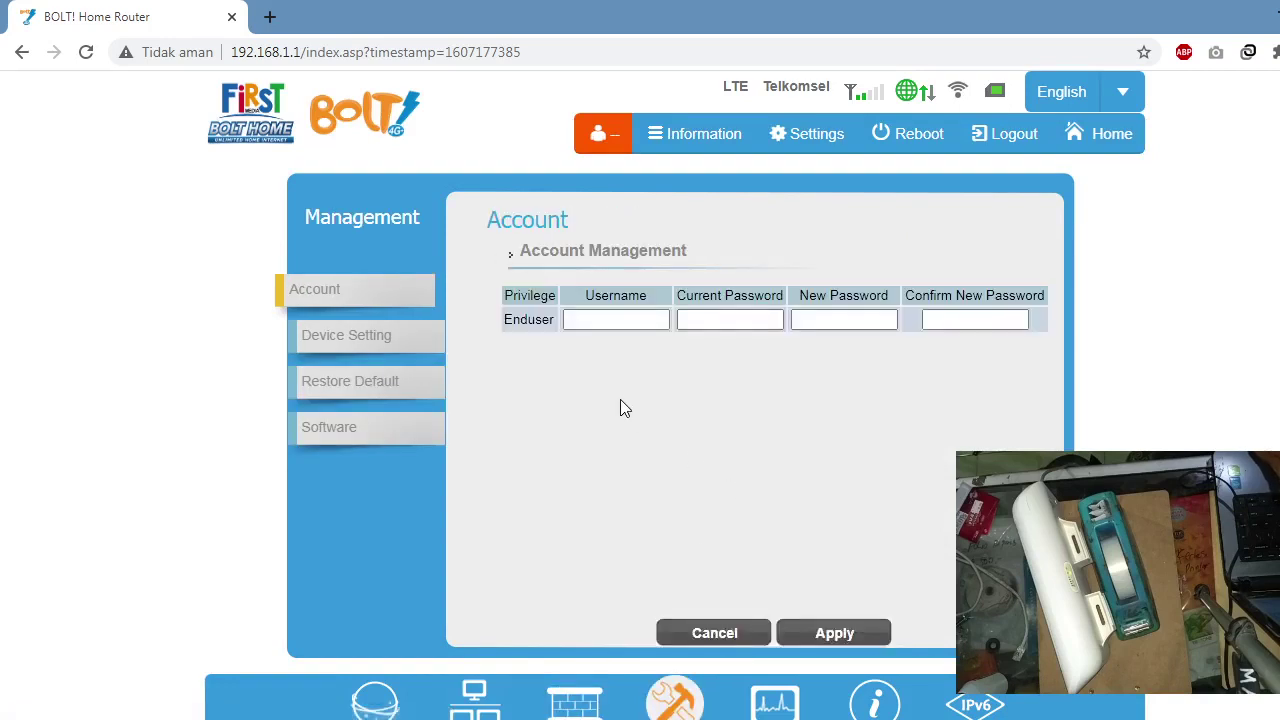
left_click(729, 318)
Step: Sync the router clock with the PC, then view the Restore Default and Software upgrade pages
left_click(347, 337)
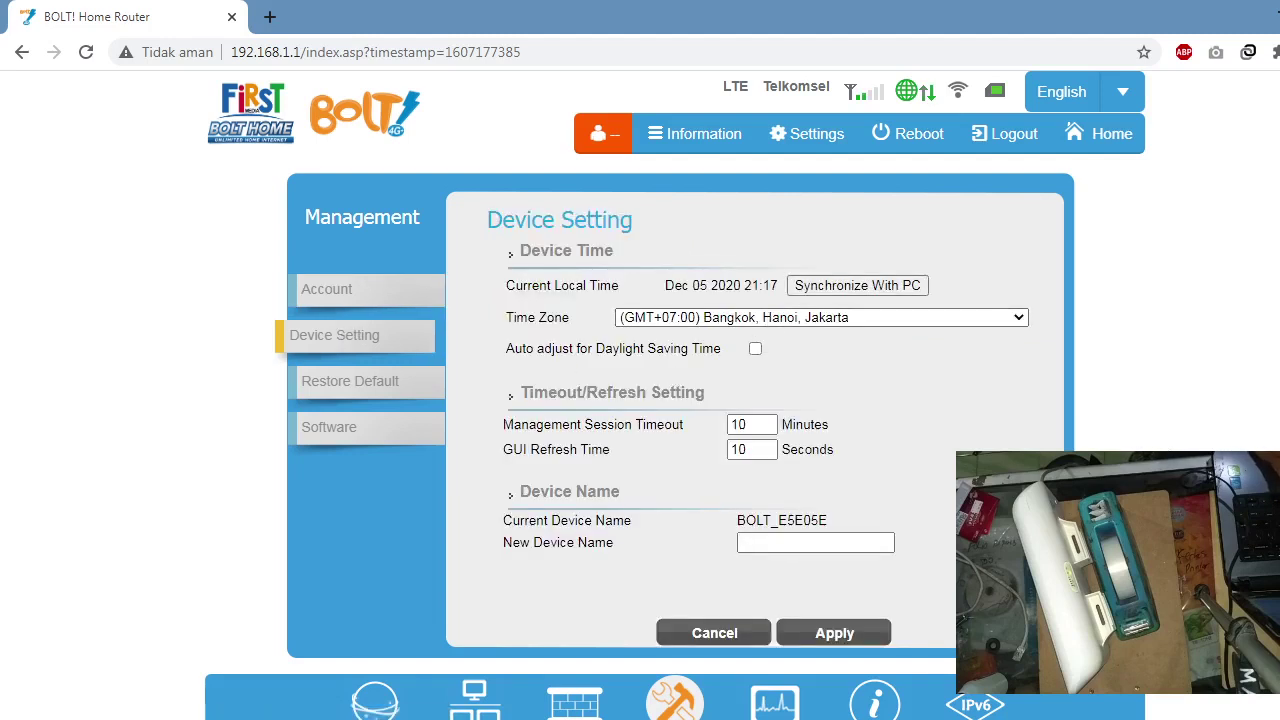
left_click(876, 287)
left_click(377, 387)
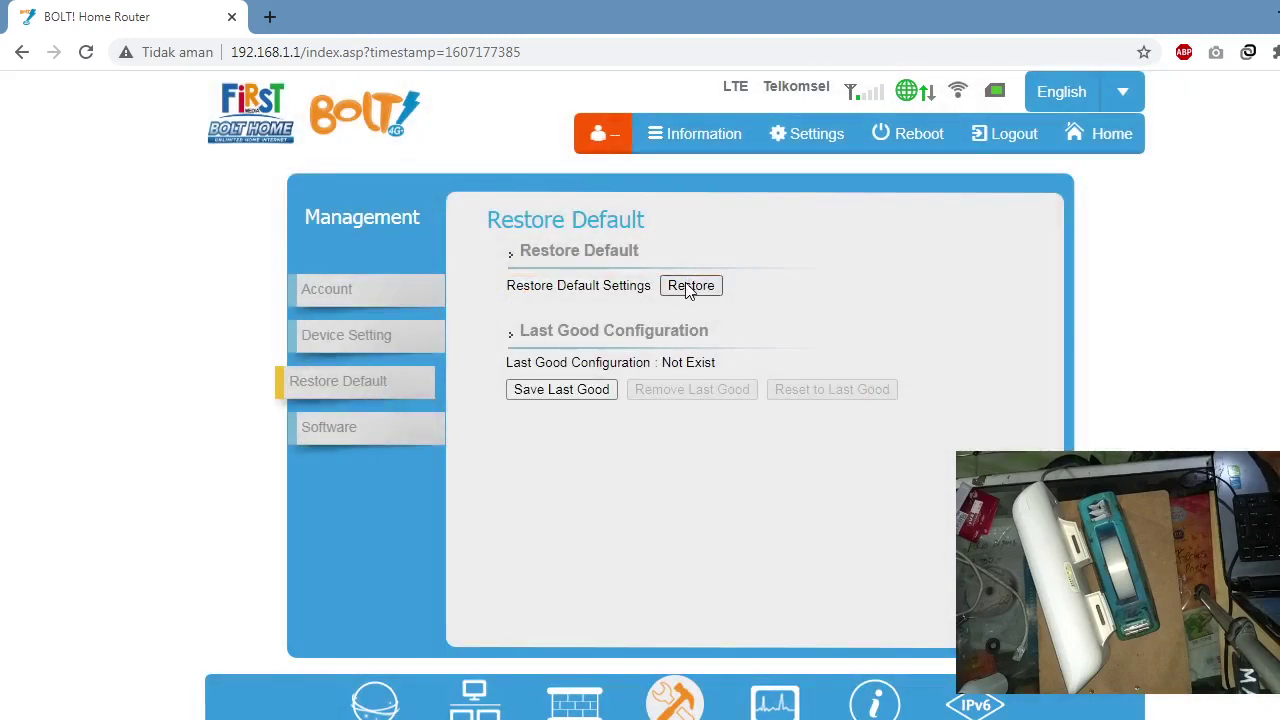
left_click(349, 443)
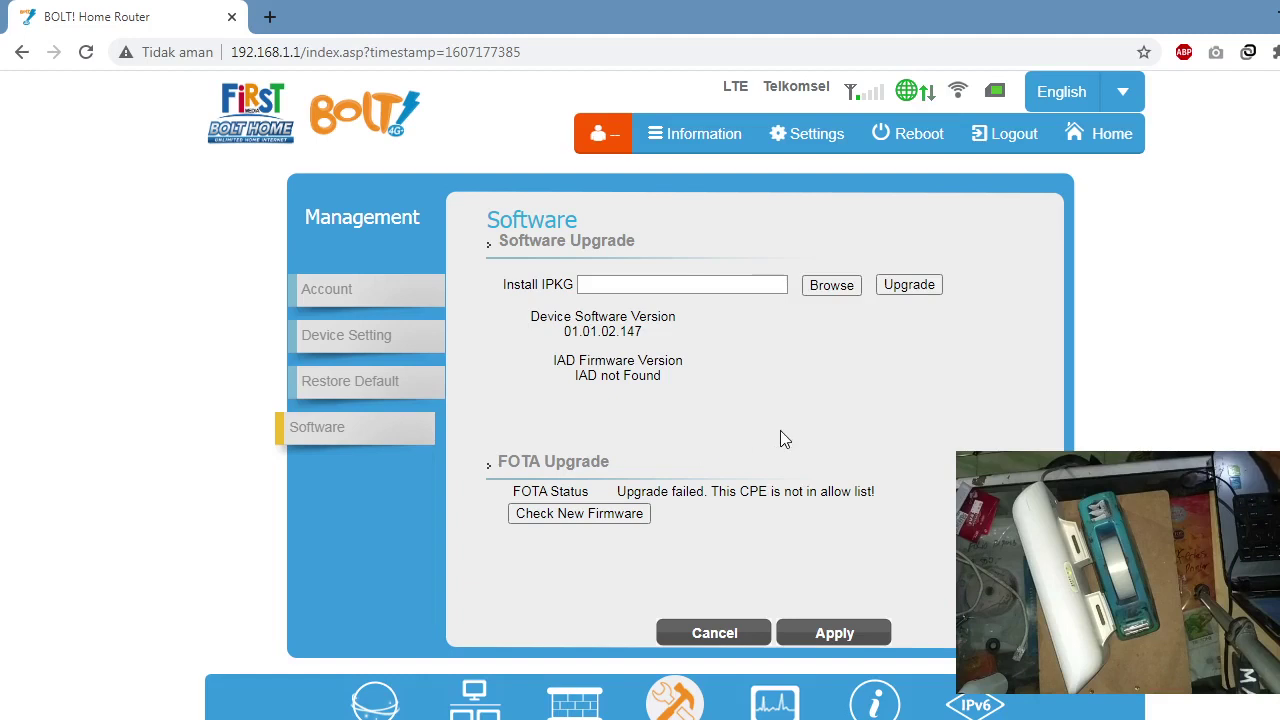
left_click(770, 705)
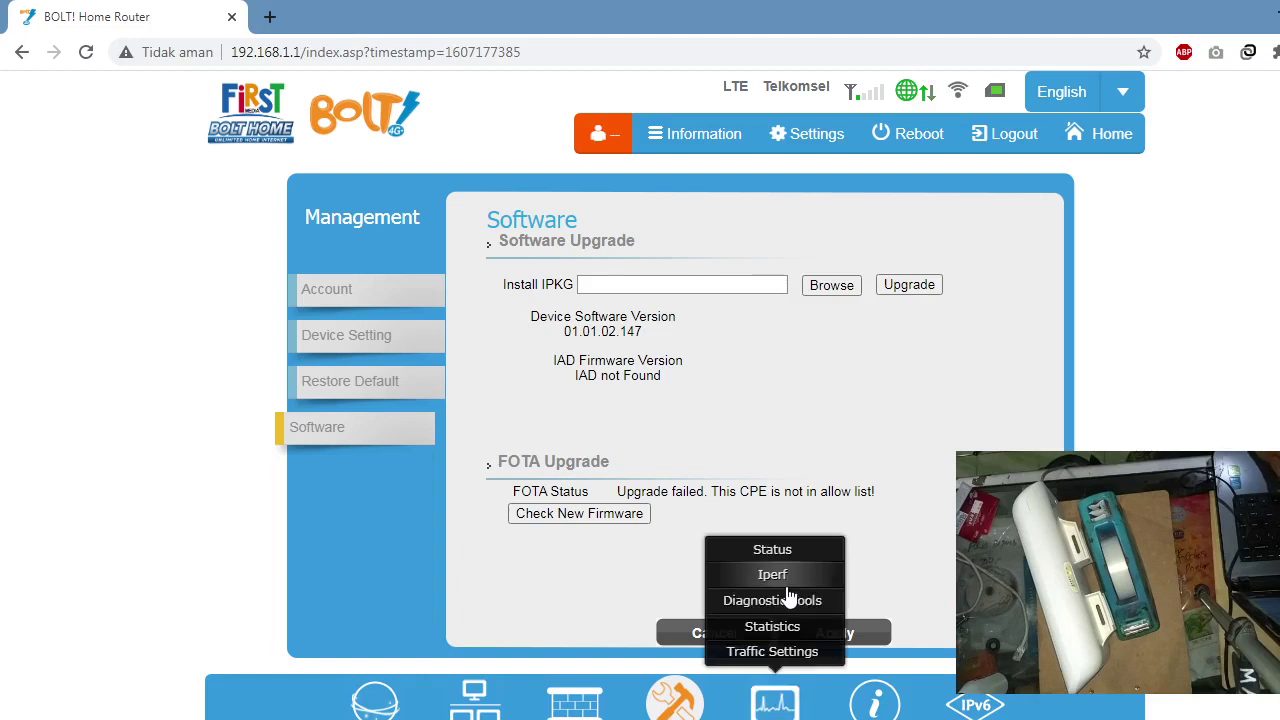
Step: Browse Monitoring Status, Iperf, Diagnostic Tools, Statistics and Traffic Settings, ending on About Status
left_click(772, 551)
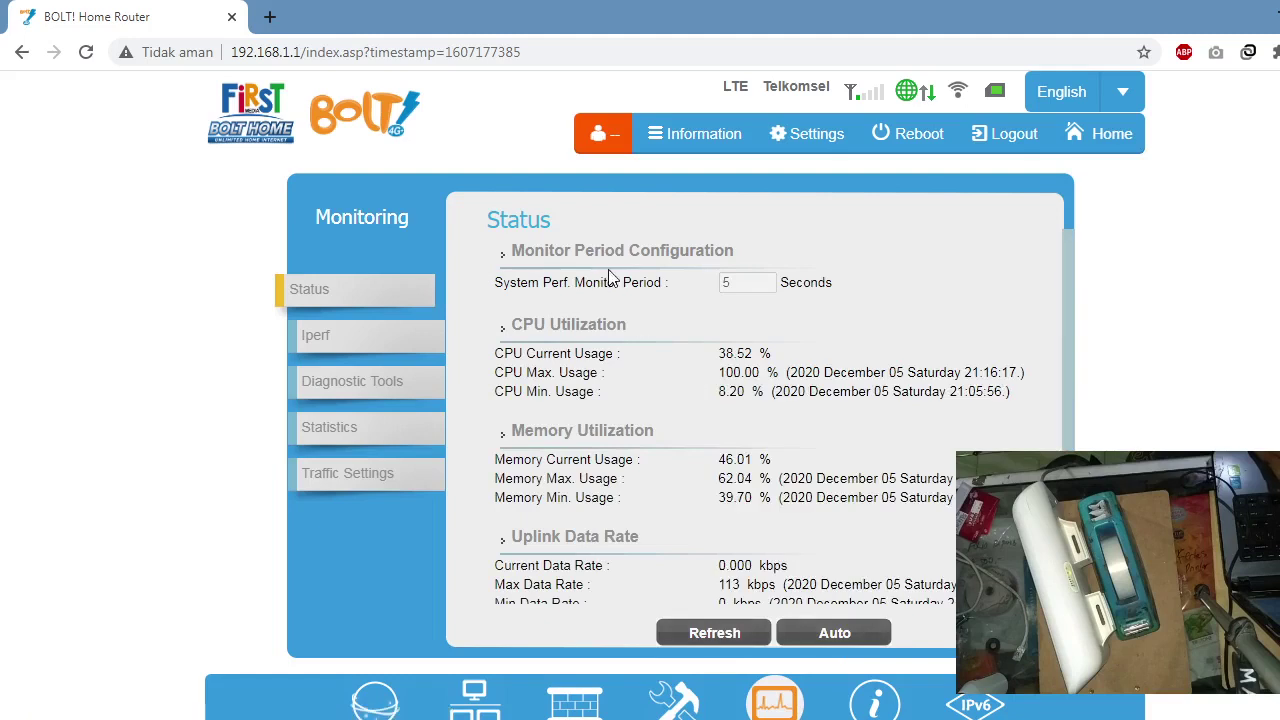
left_click(340, 336)
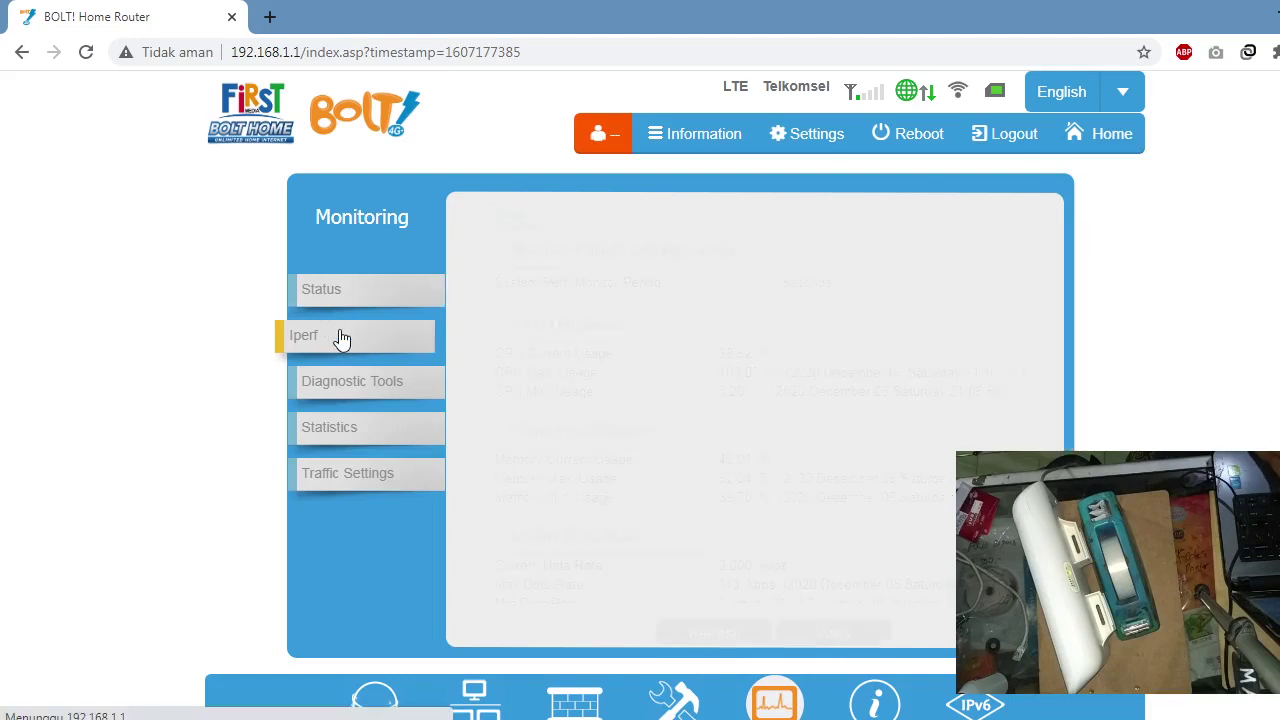
left_click(343, 388)
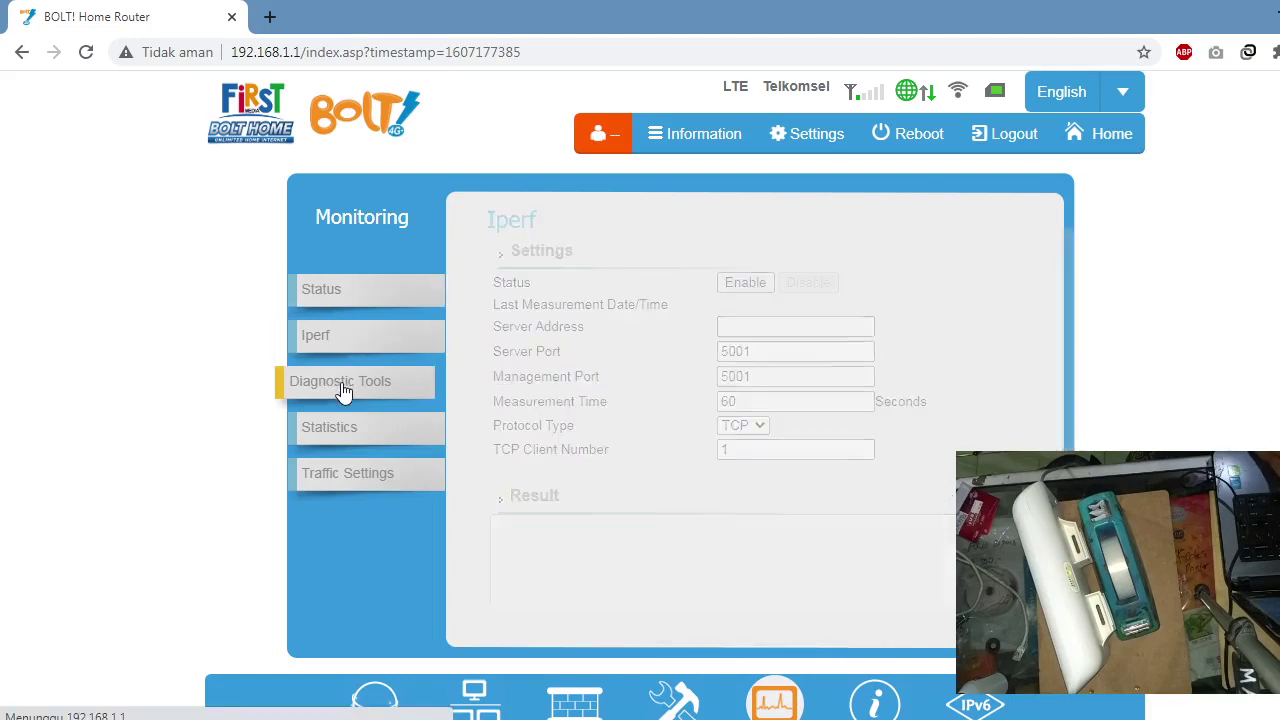
left_click(341, 436)
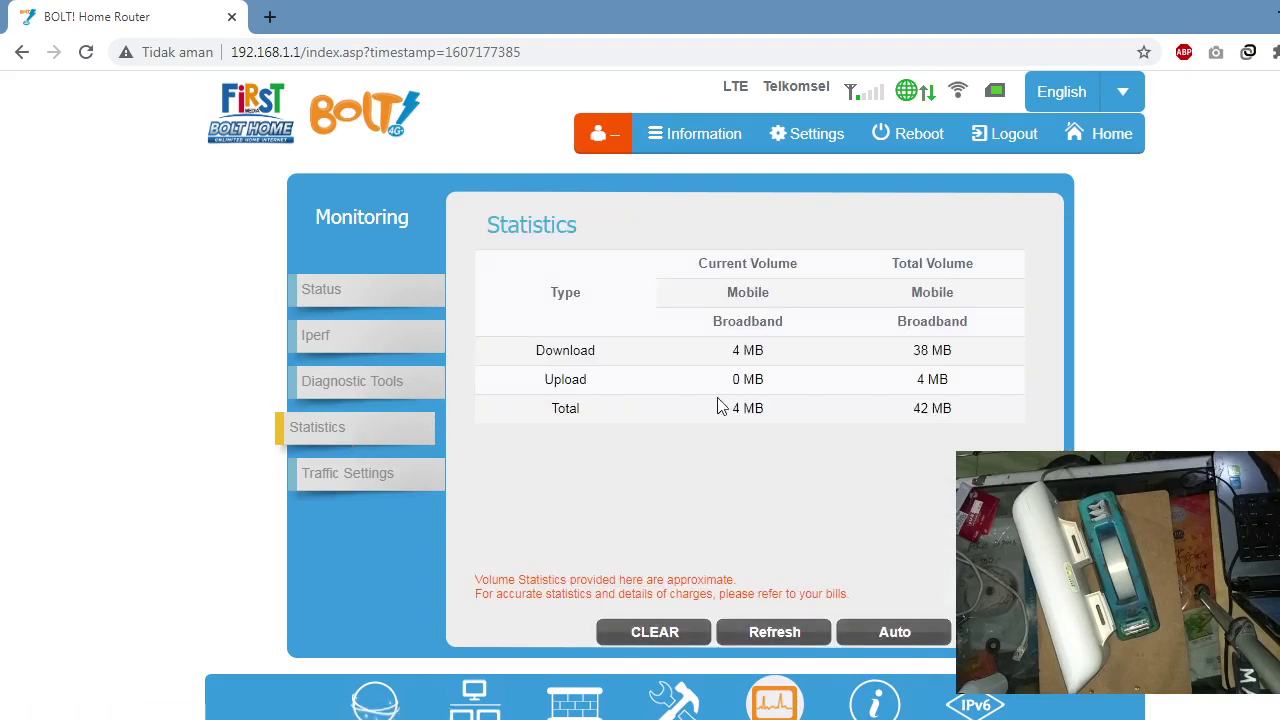
left_click(358, 478)
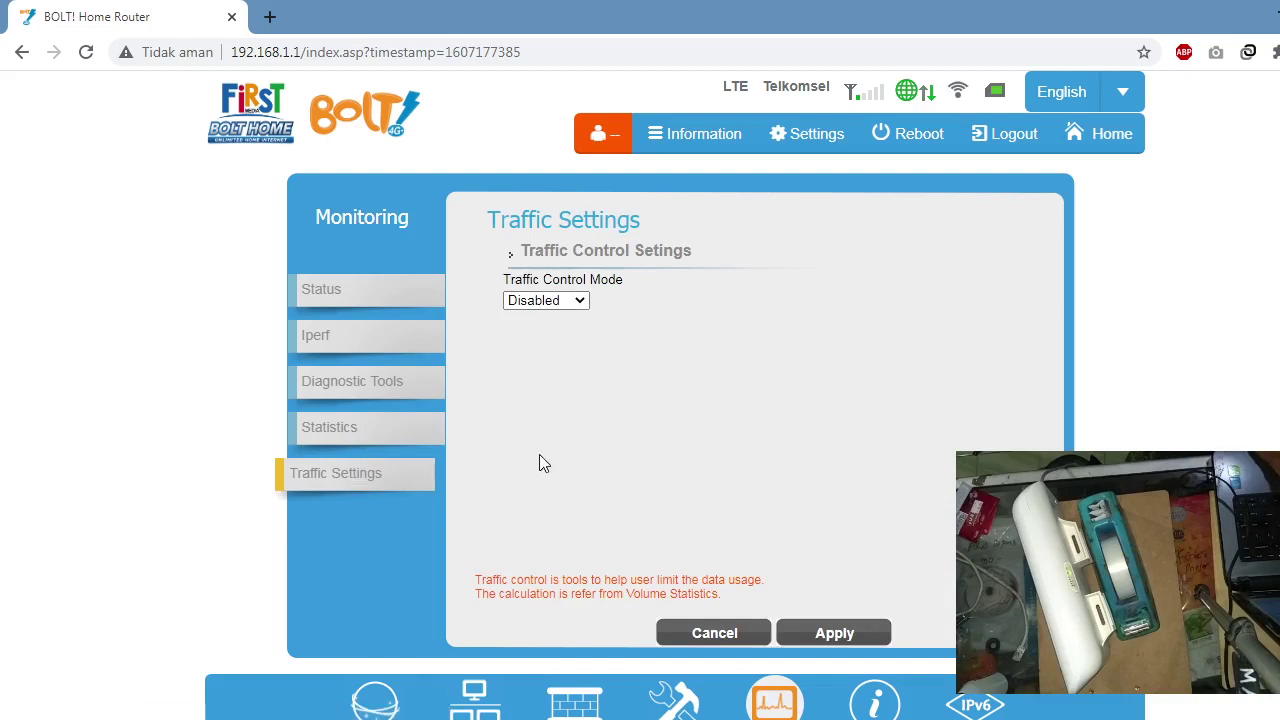
left_click(871, 704)
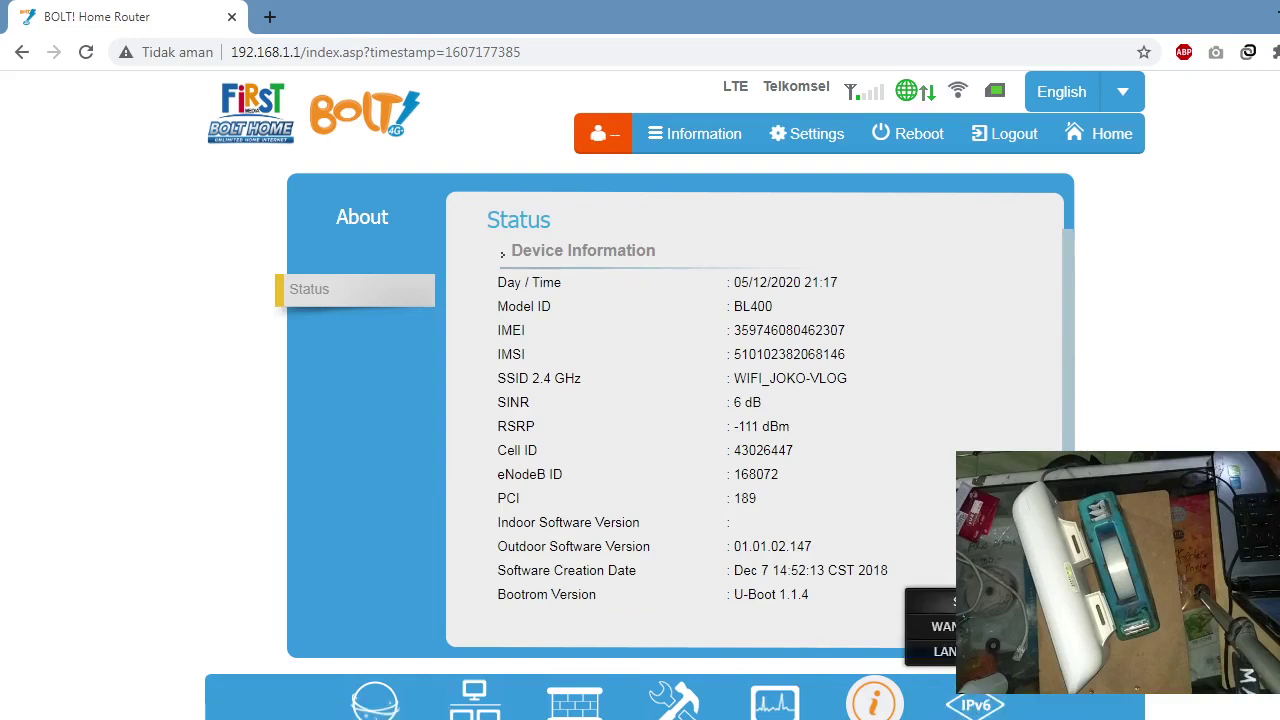
Step: View IPv6 Status and WAN settings, ending on the IPv6 LAN page (fc00::1, SLAAC+RDNSS)
left_click(972, 708)
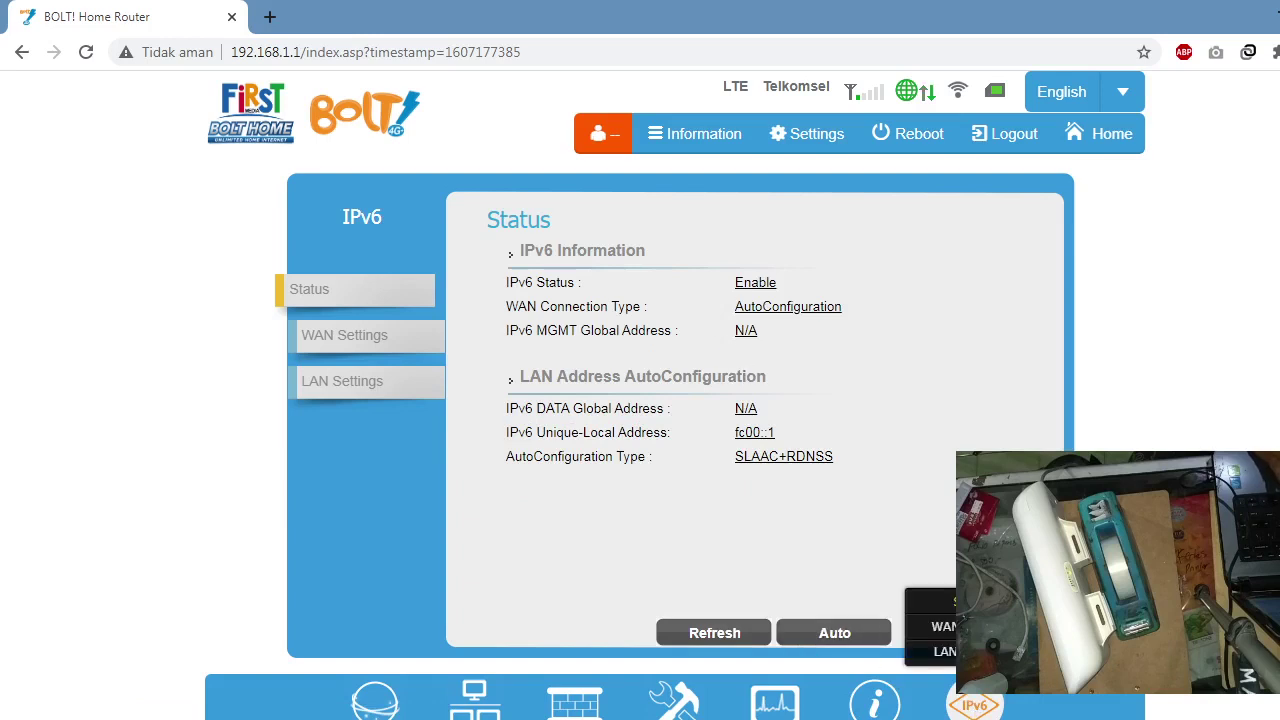
left_click(938, 612)
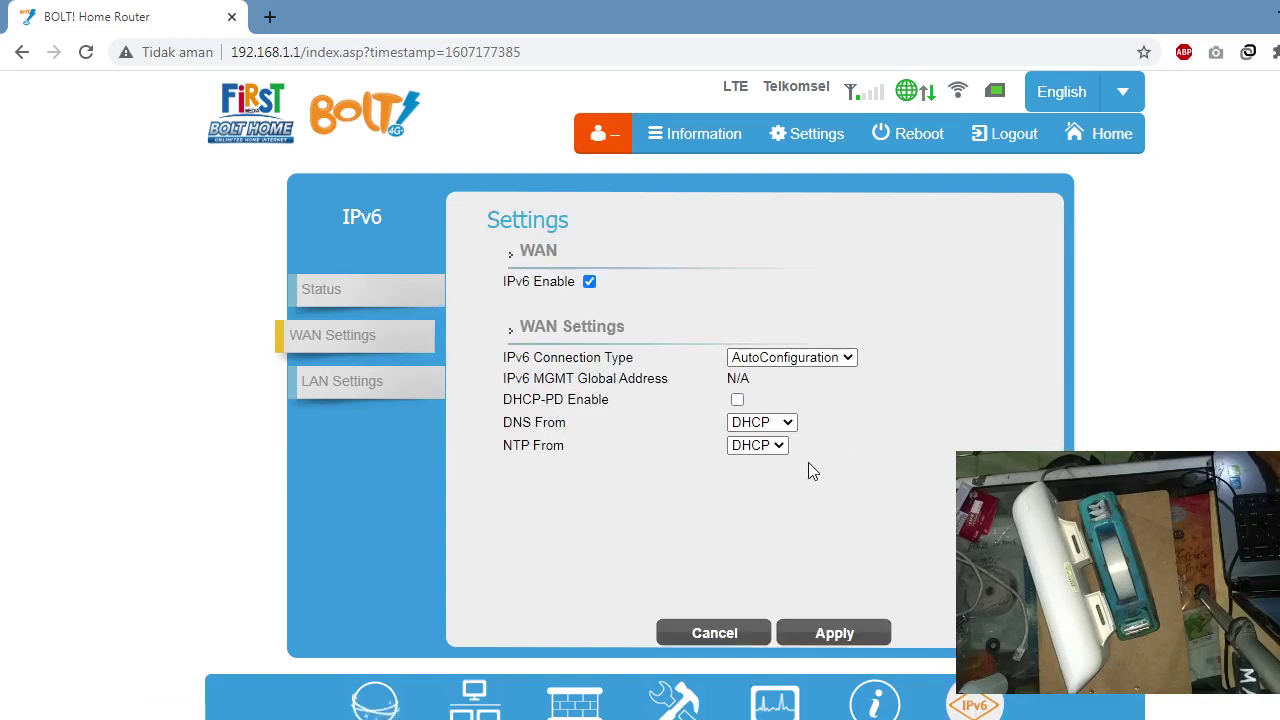
mouse_move(958, 690)
left_click(935, 648)
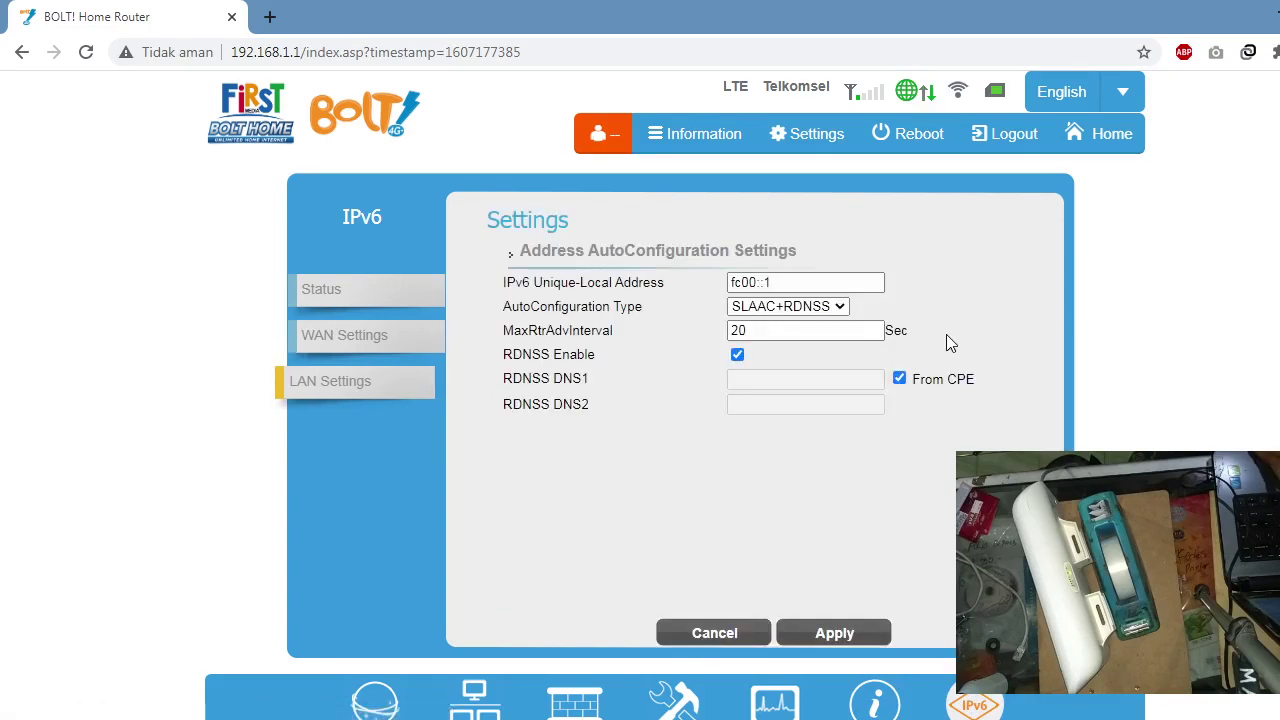
left_click(269, 16)
Step: Load youtube.com in the new tab, then return to the router admin tab
type("YOUTUBE")
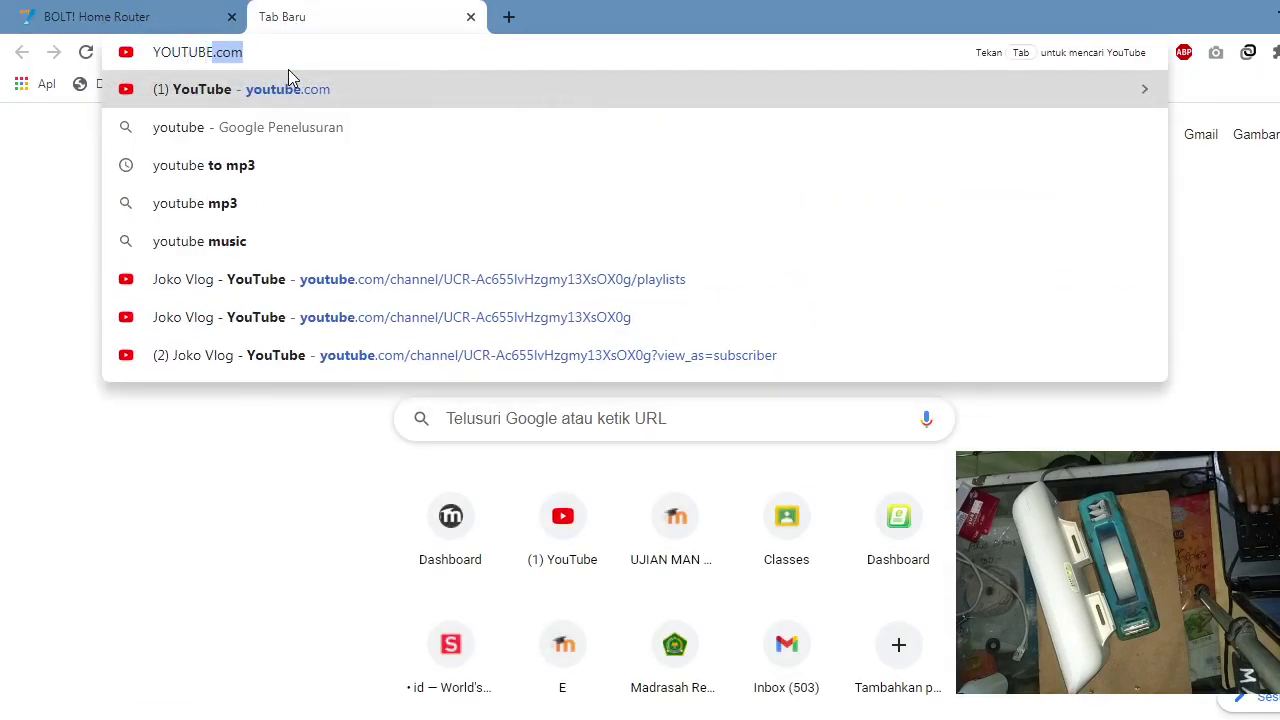
key("Return")
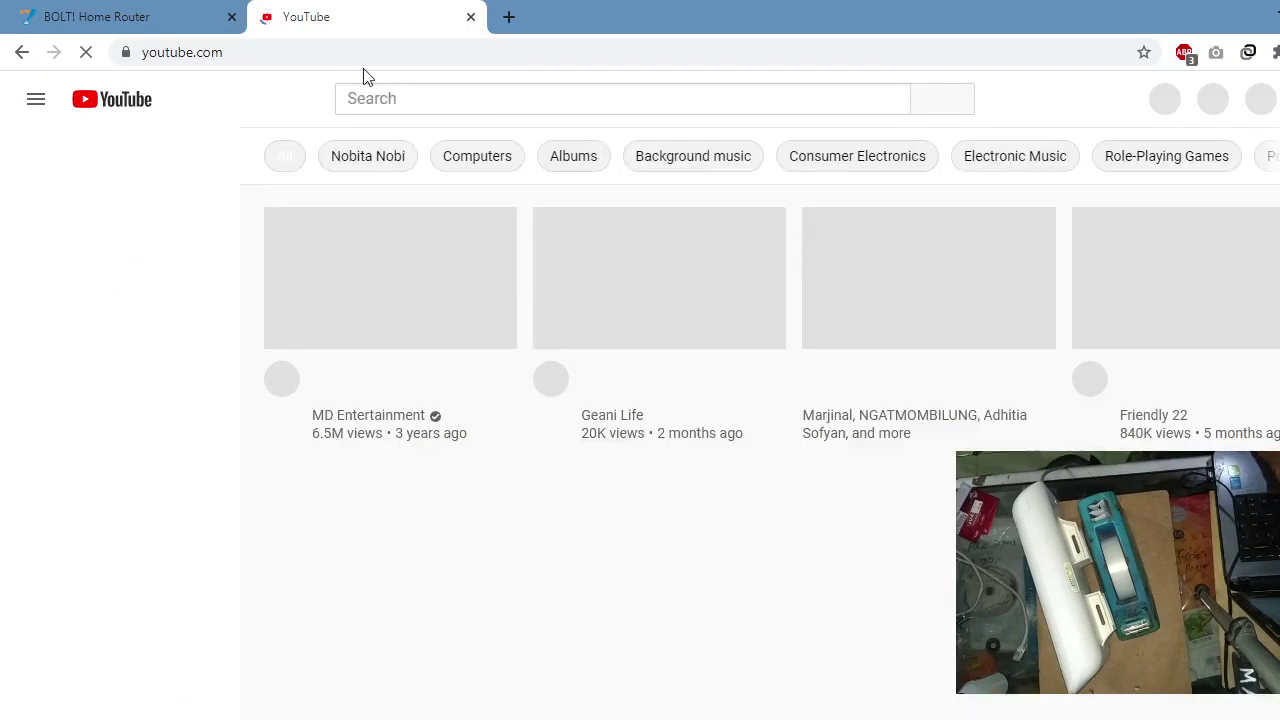
left_click(130, 12)
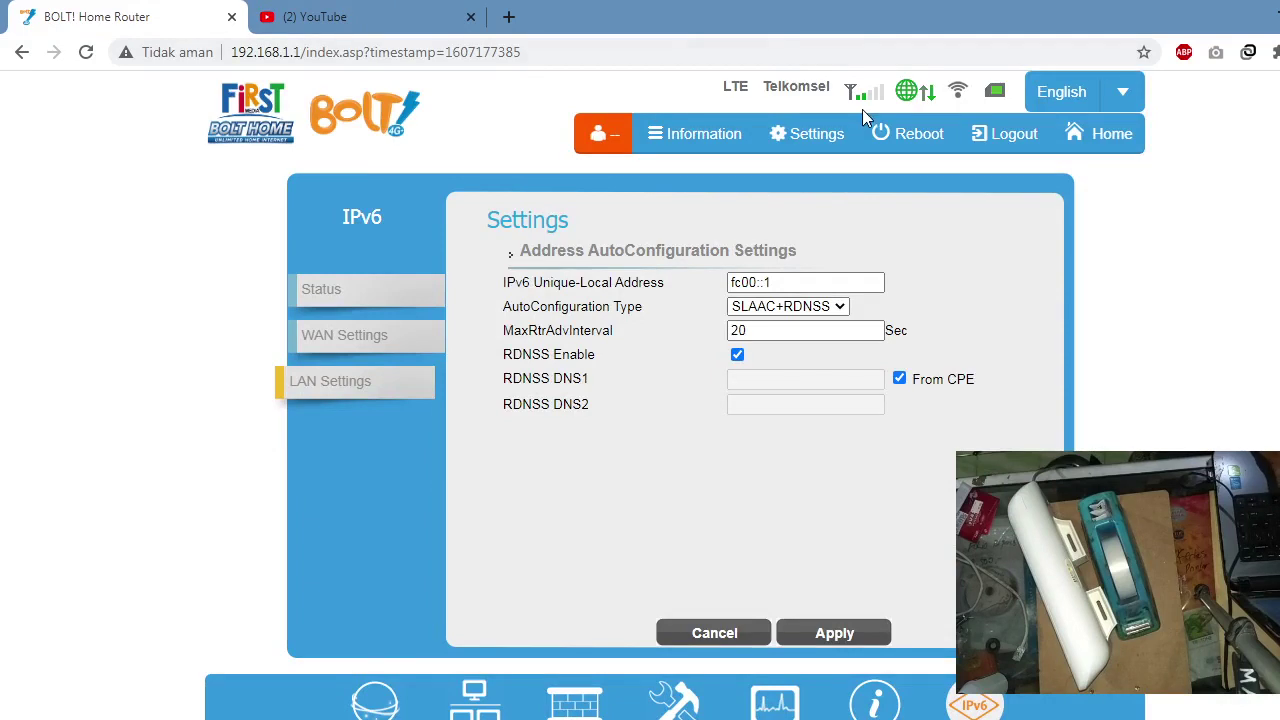
Step: Search Google for speedtest in another tab and open Speedtest by Ookla
left_click(508, 16)
type("S")
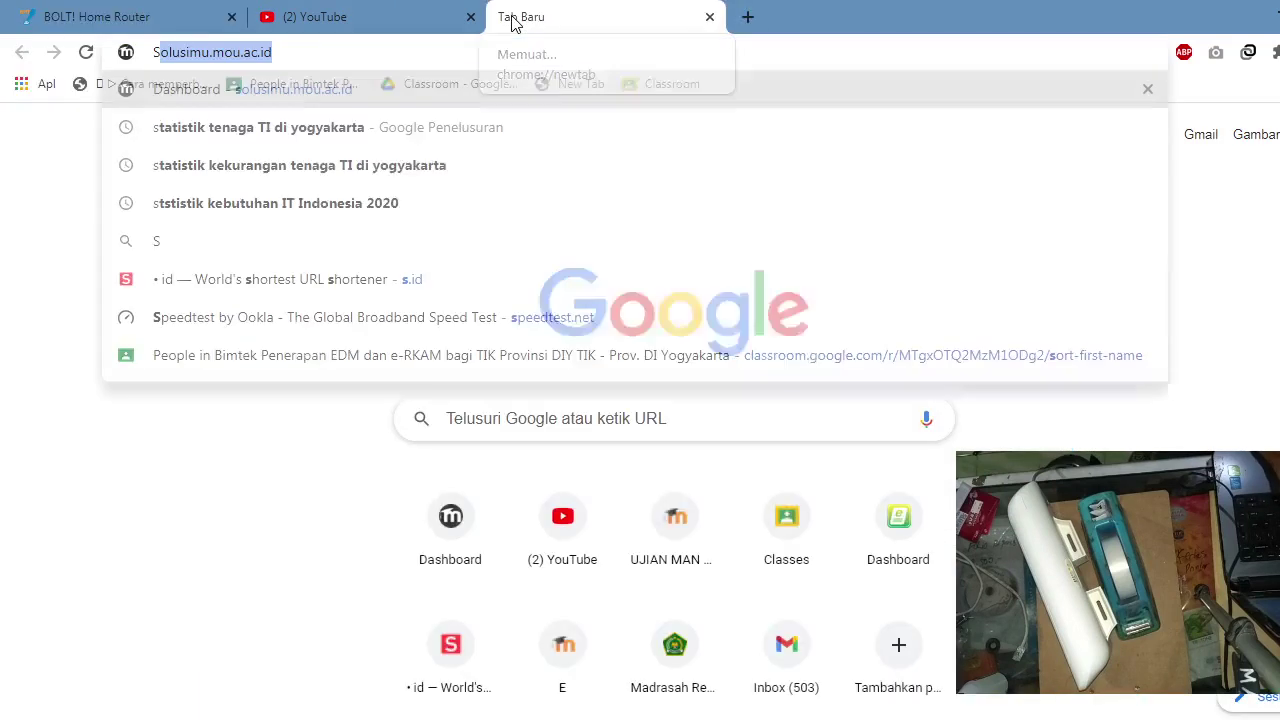
type("PEET")
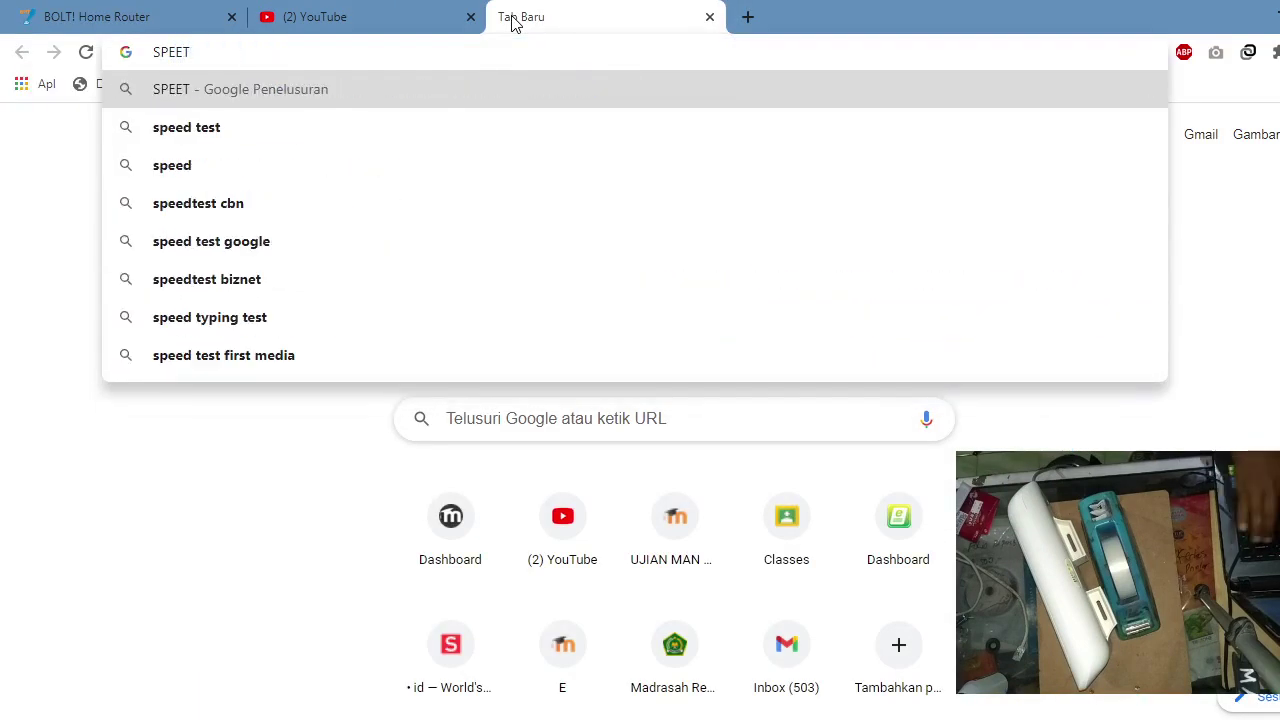
key("BackSpace")
key("Down")
key("Return")
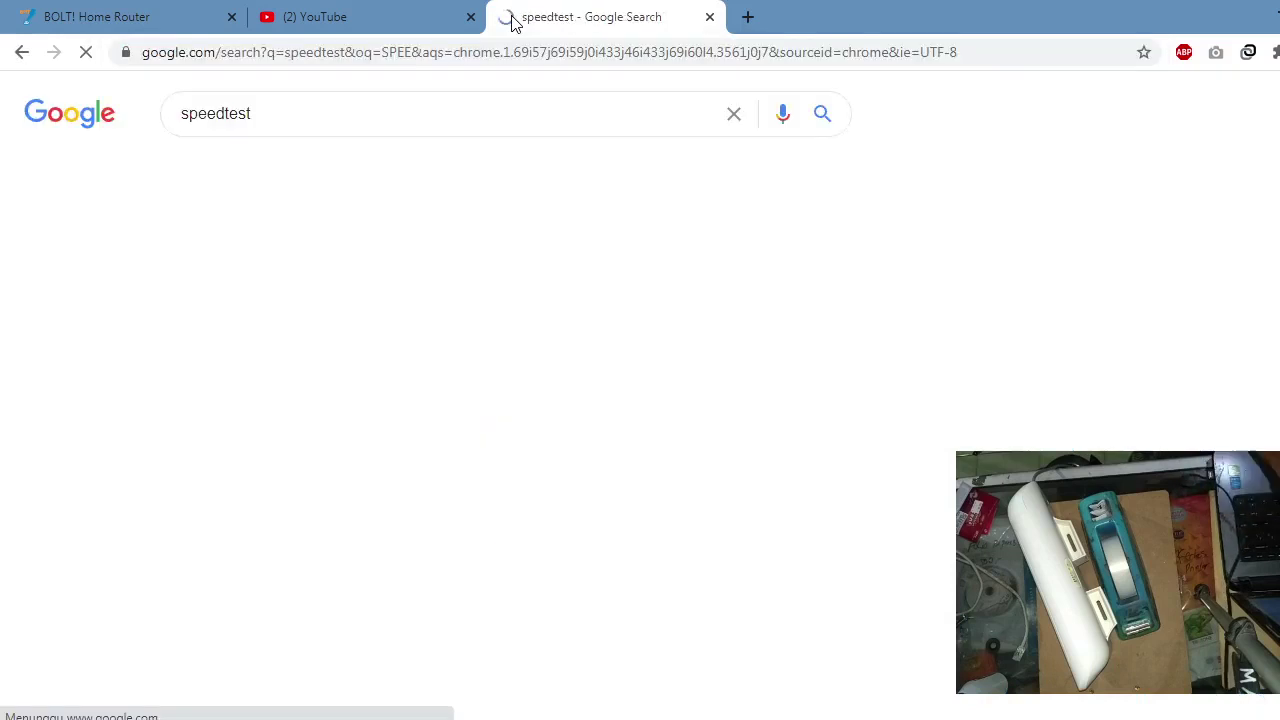
left_click(444, 300)
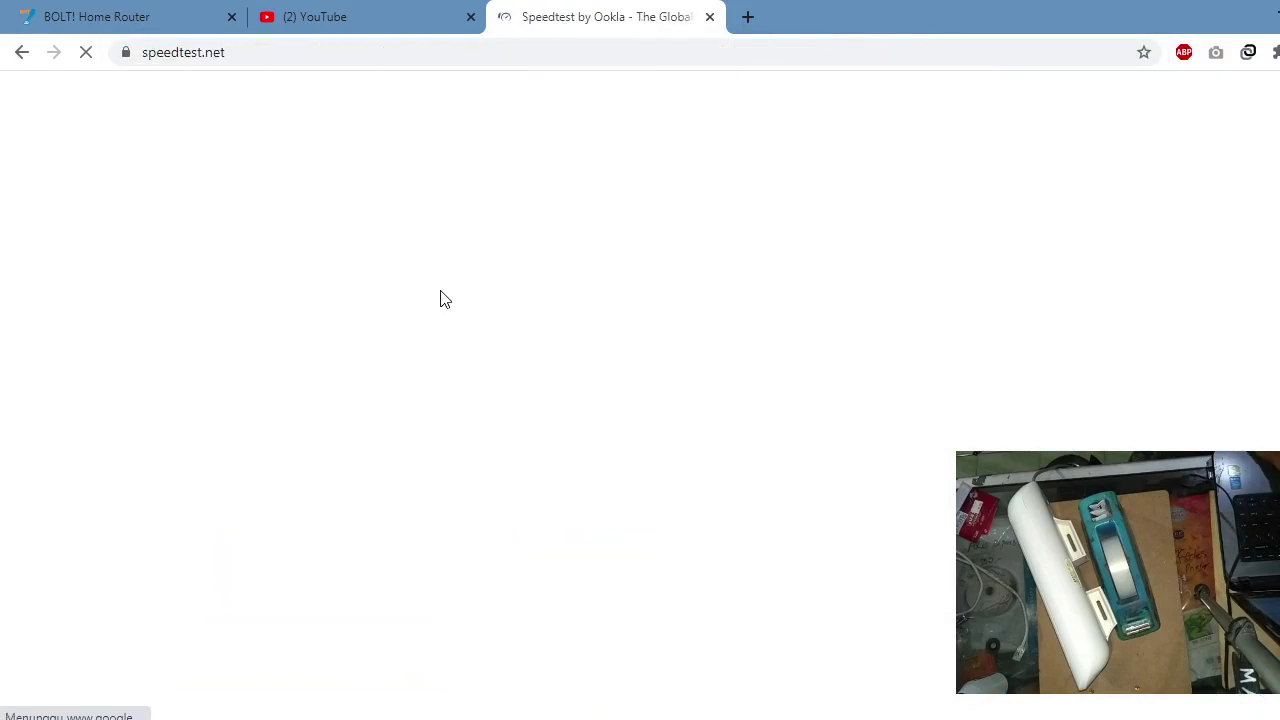
left_click(354, 10)
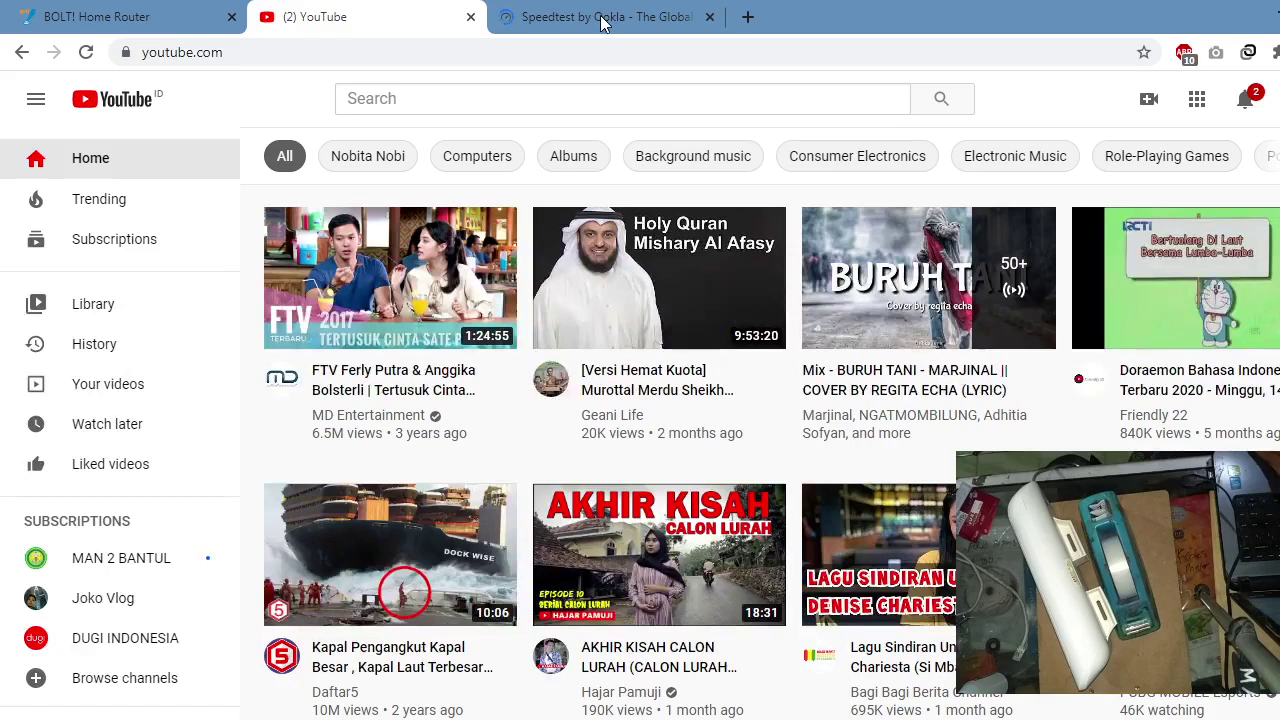
left_click(602, 18)
left_click(157, 12)
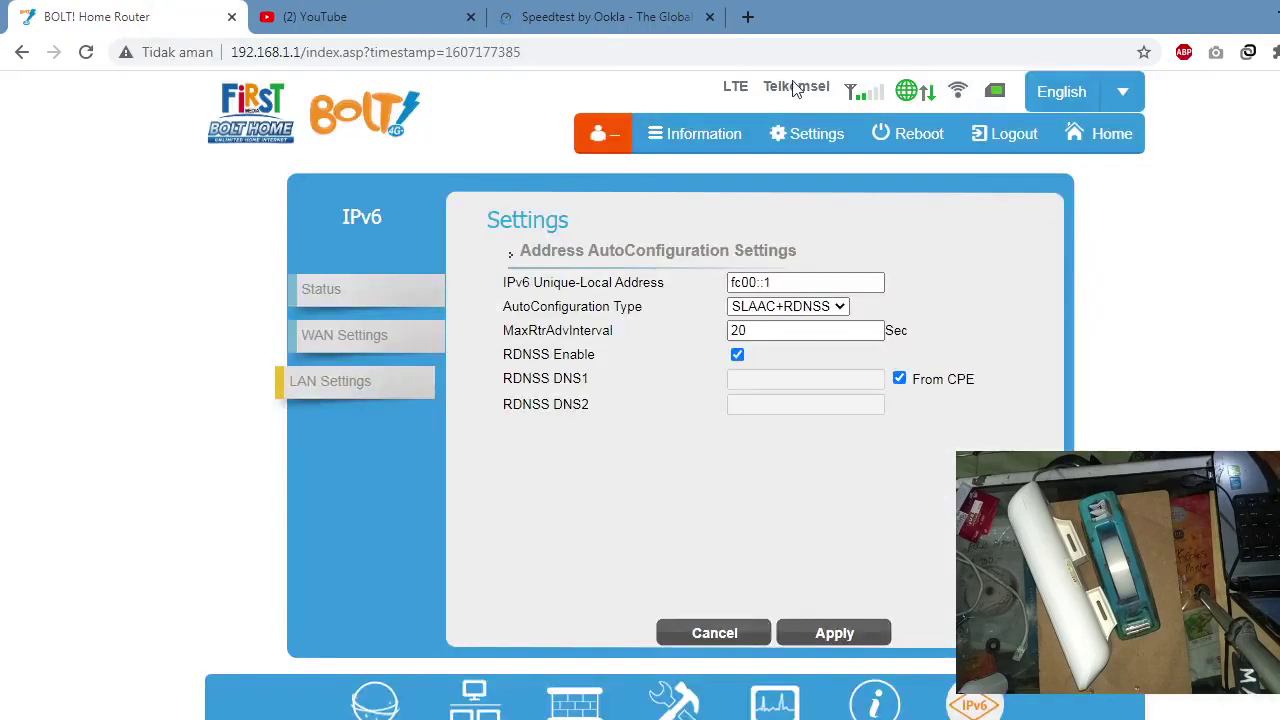
left_click(594, 8)
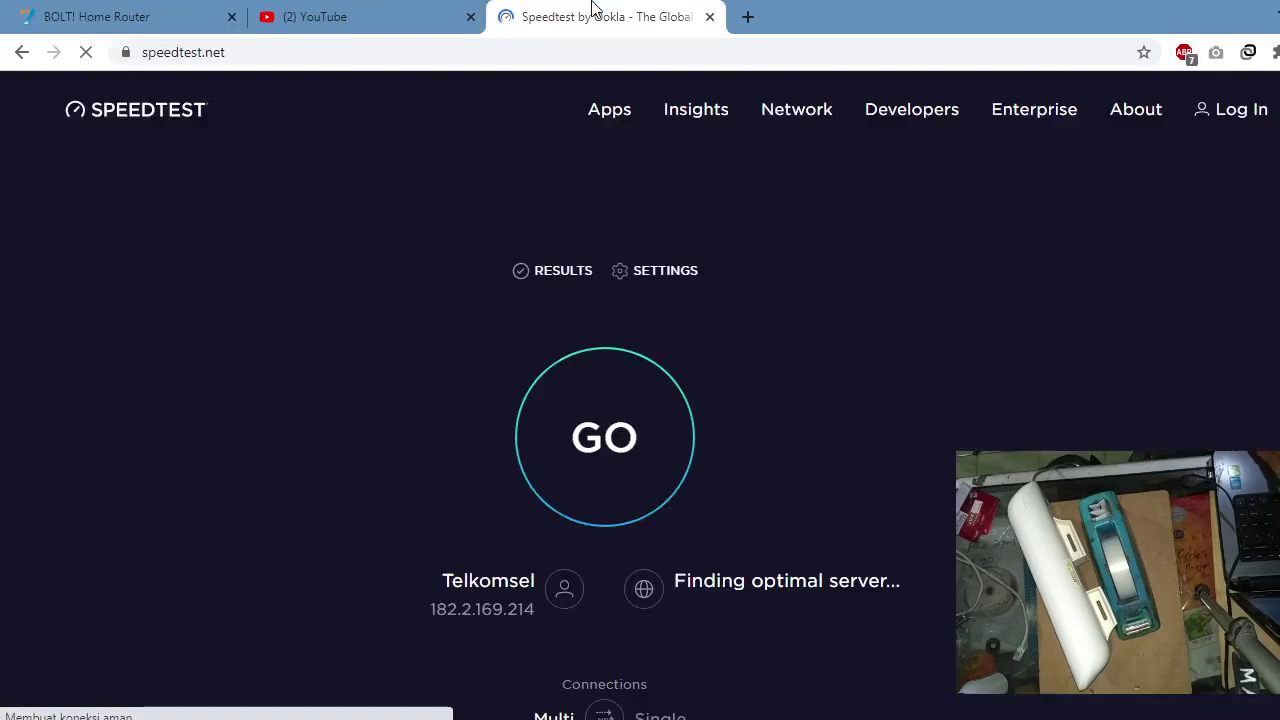
Step: Search servers for 'universitas gaj' and pick Yogyakarta - Universitas Gadjah Mada
mouse_move(634, 117)
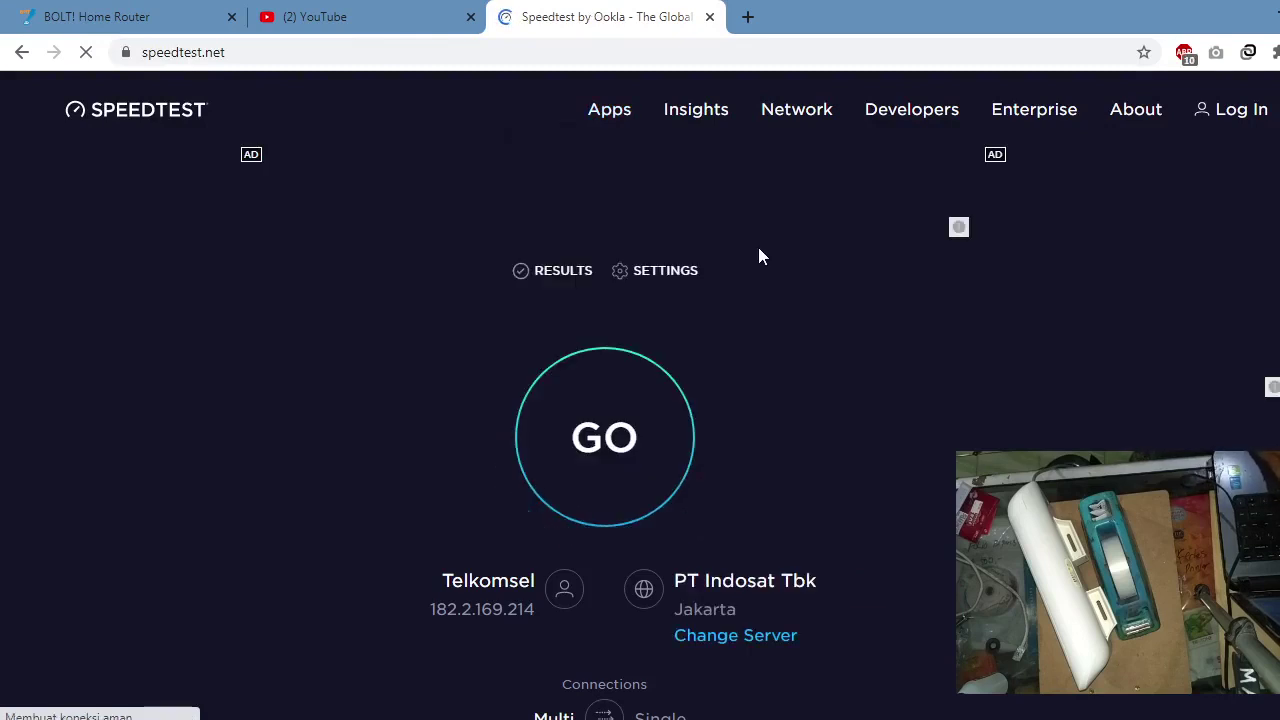
left_click(763, 640)
type("u")
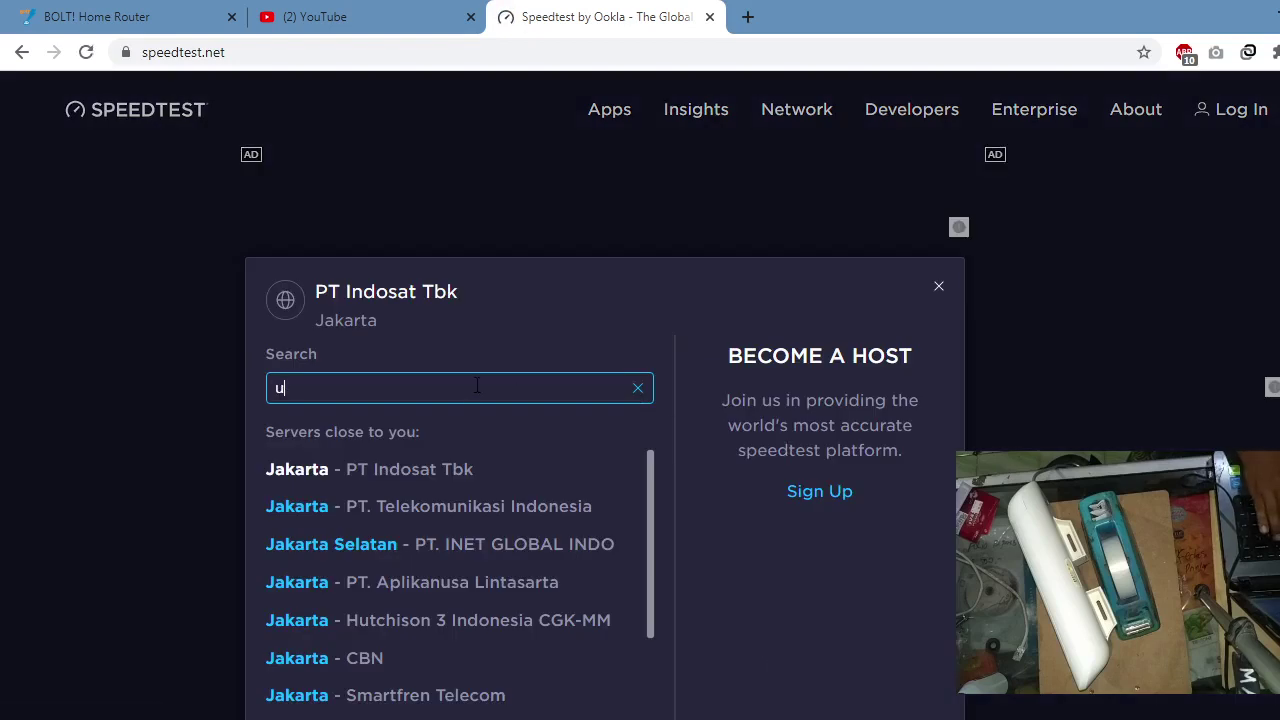
type("niversi")
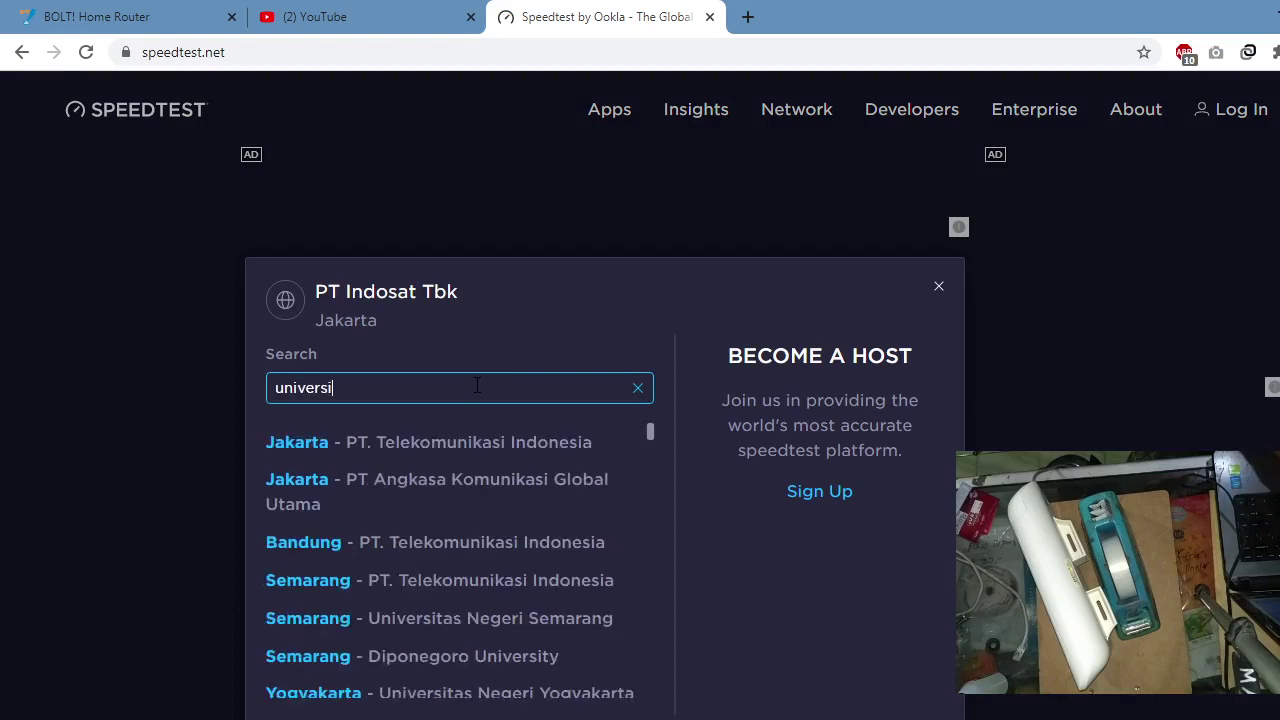
type("tas gaj")
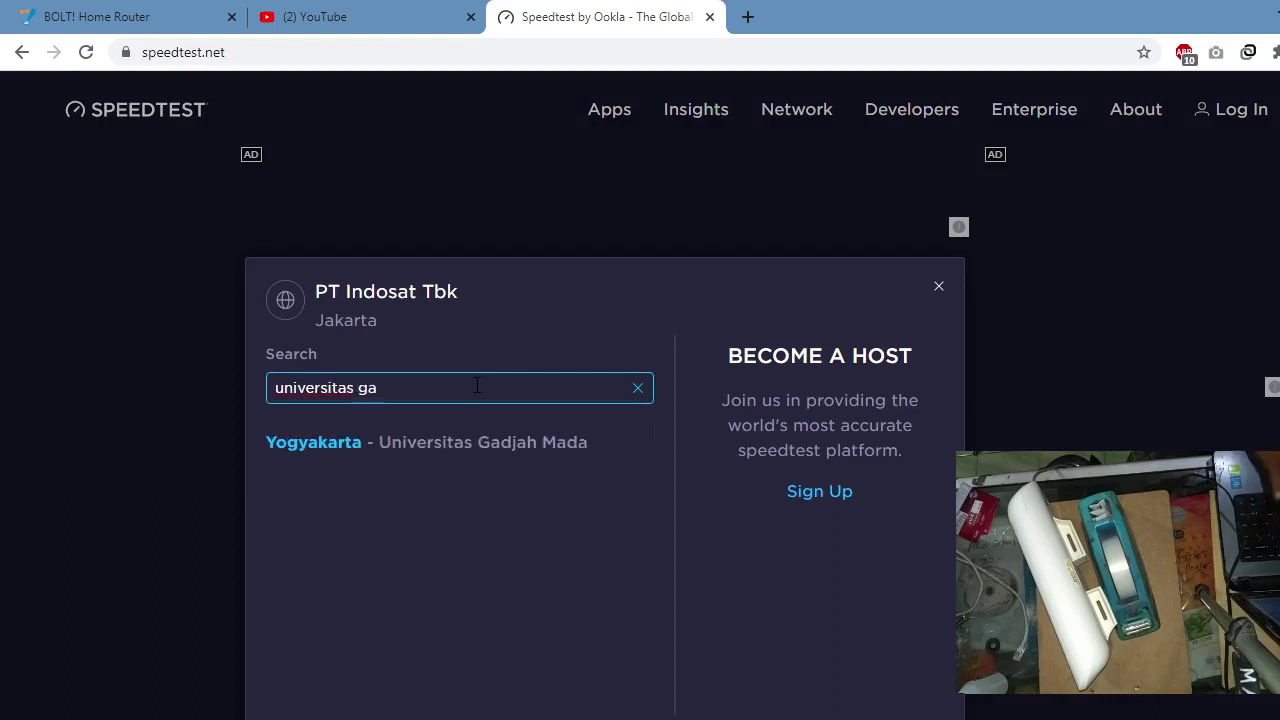
left_click(477, 442)
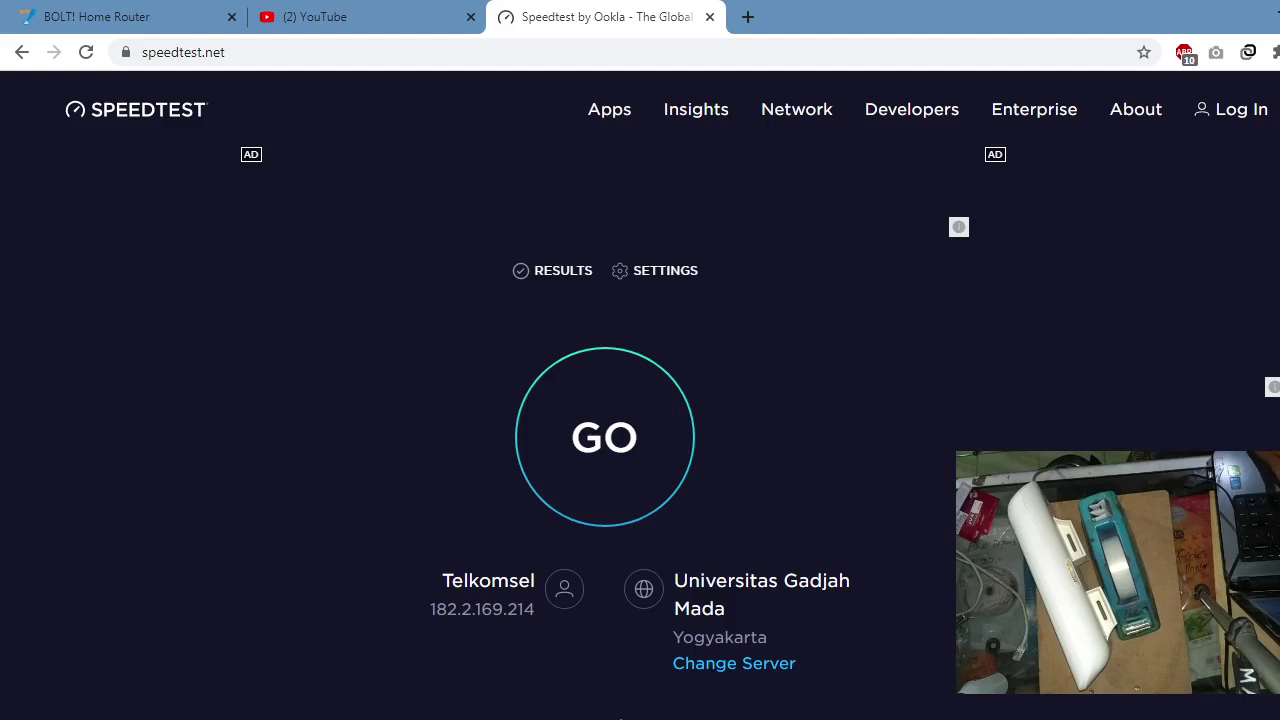
scroll(1034, 323, "down", 1)
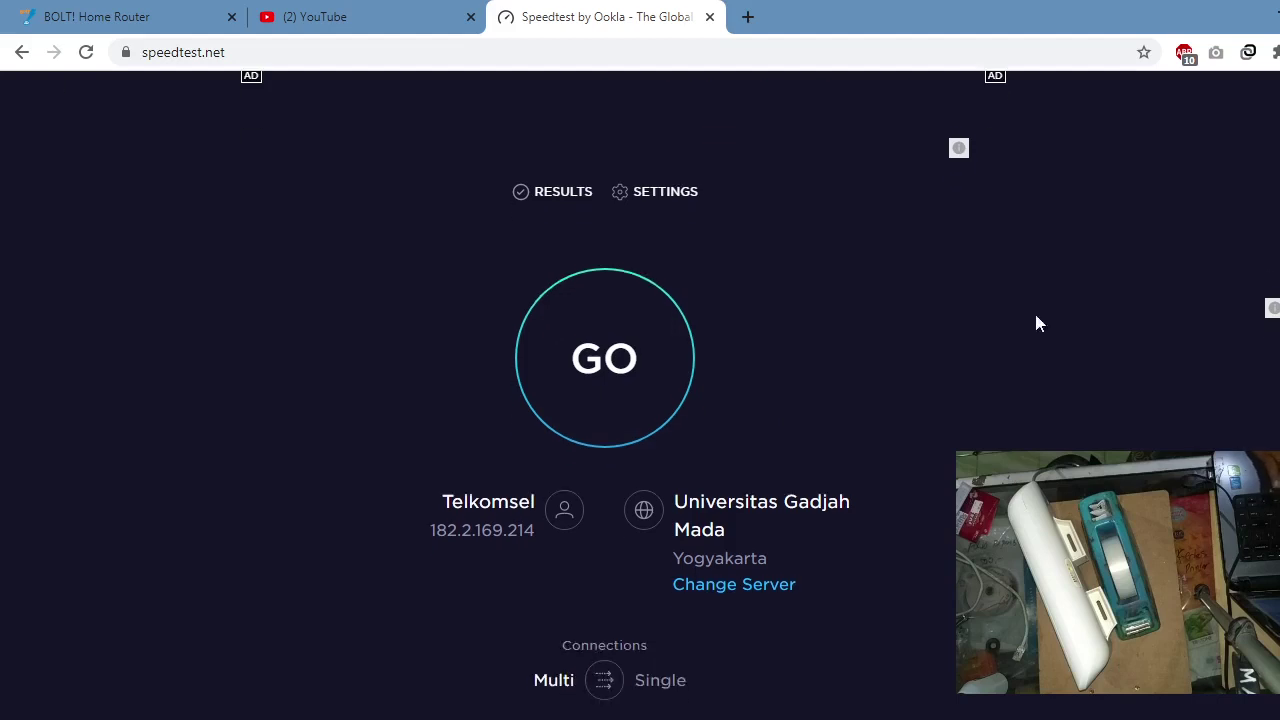
Step: Run the speed test, getting 37 ms ping, 20.16 Mbps download and 1.40 Mbps upload
left_click(623, 363)
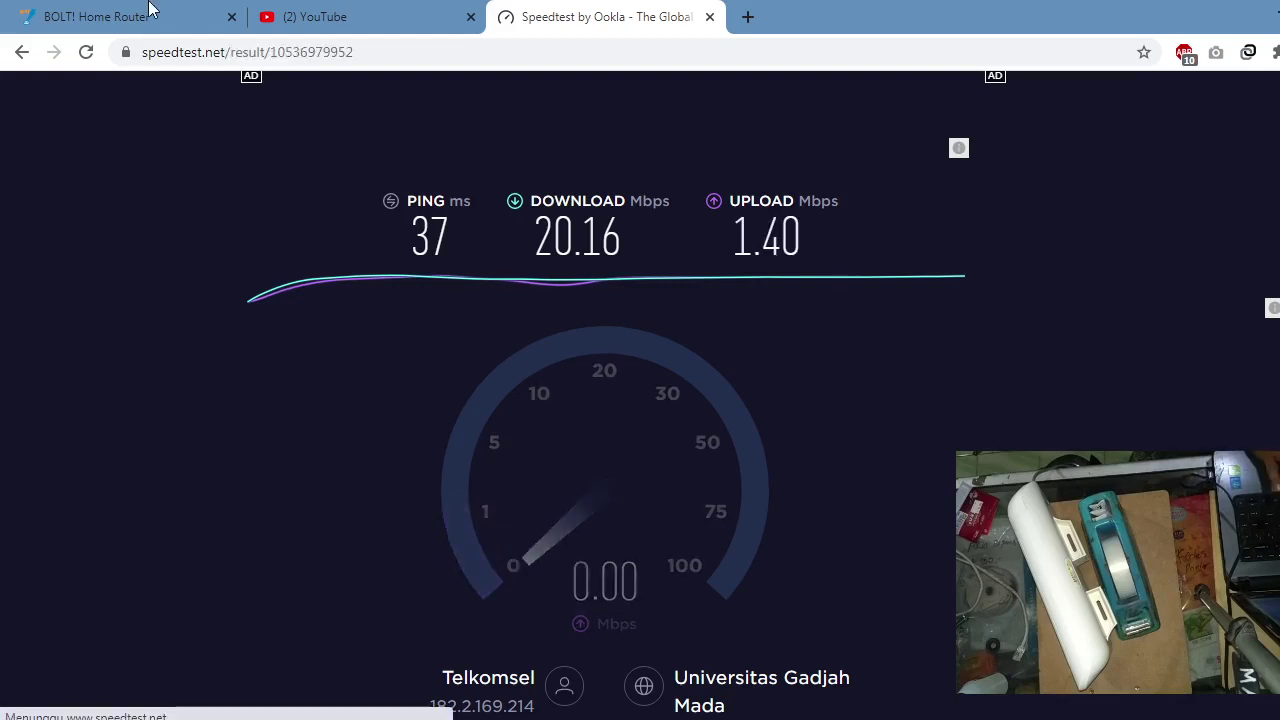
left_click(73, 9)
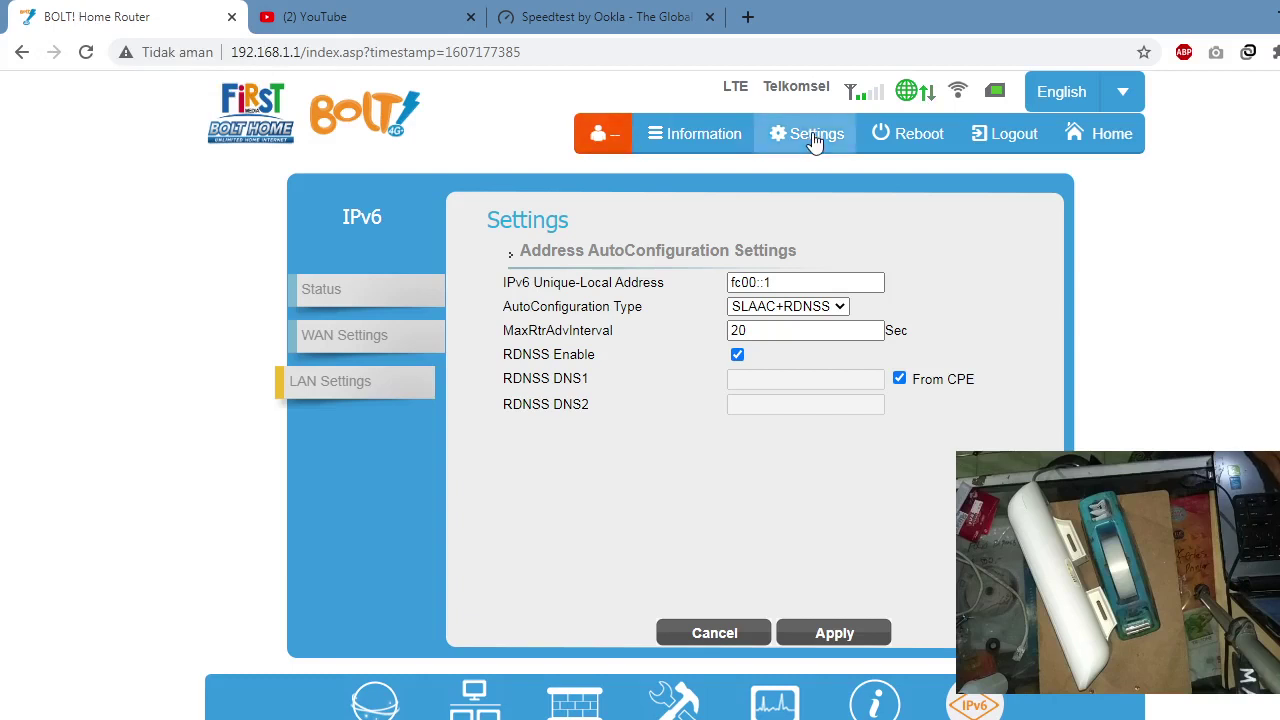
left_click(610, 12)
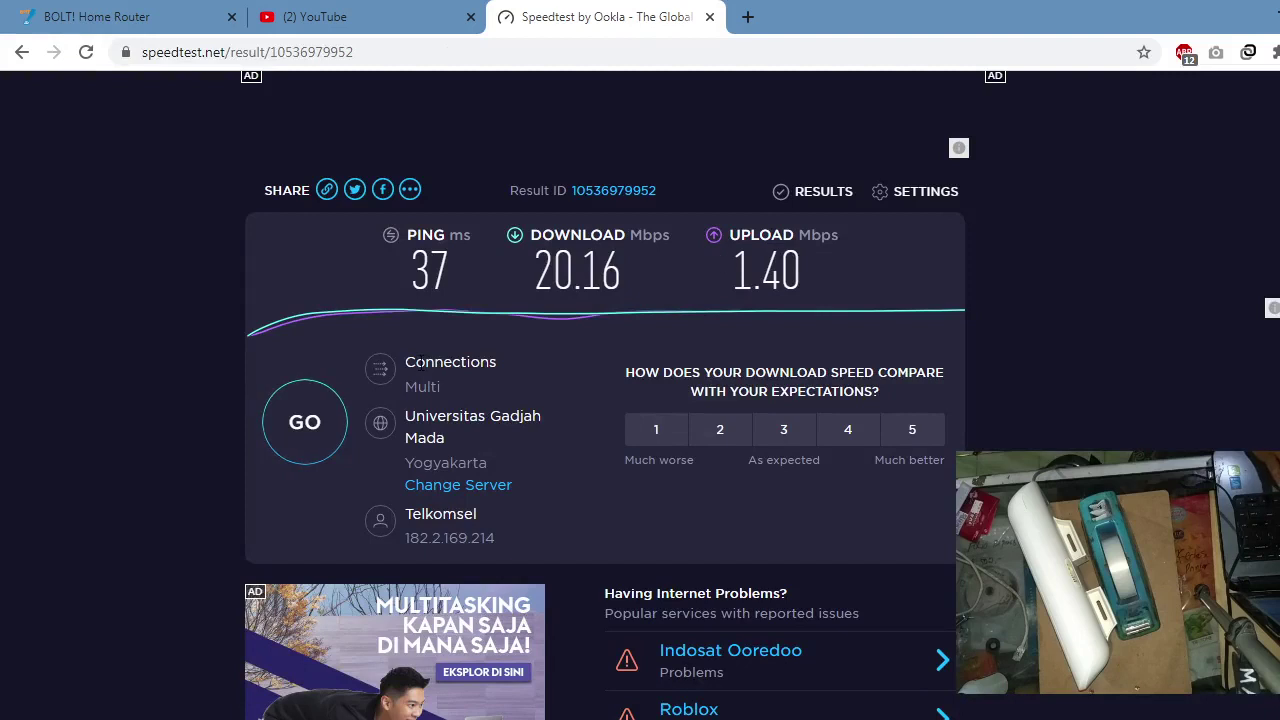
Step: Start a second speed test and reload the YouTube tab
left_click(307, 414)
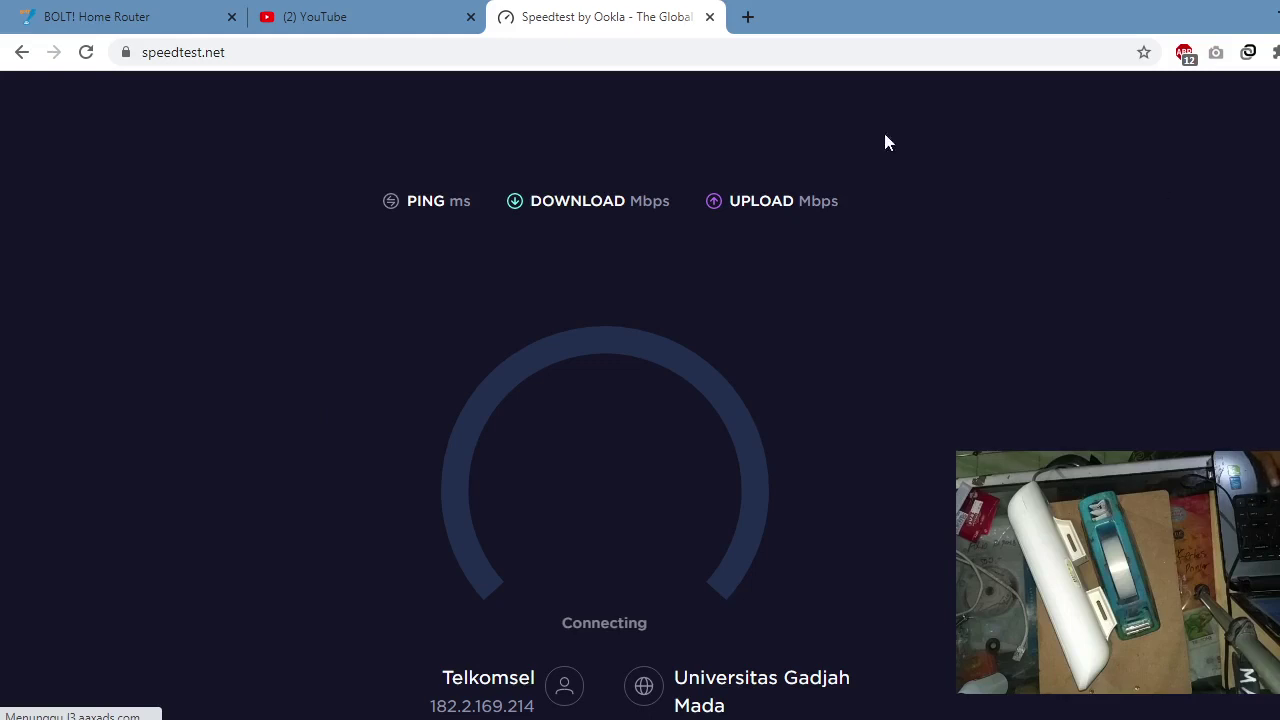
left_click(362, 10)
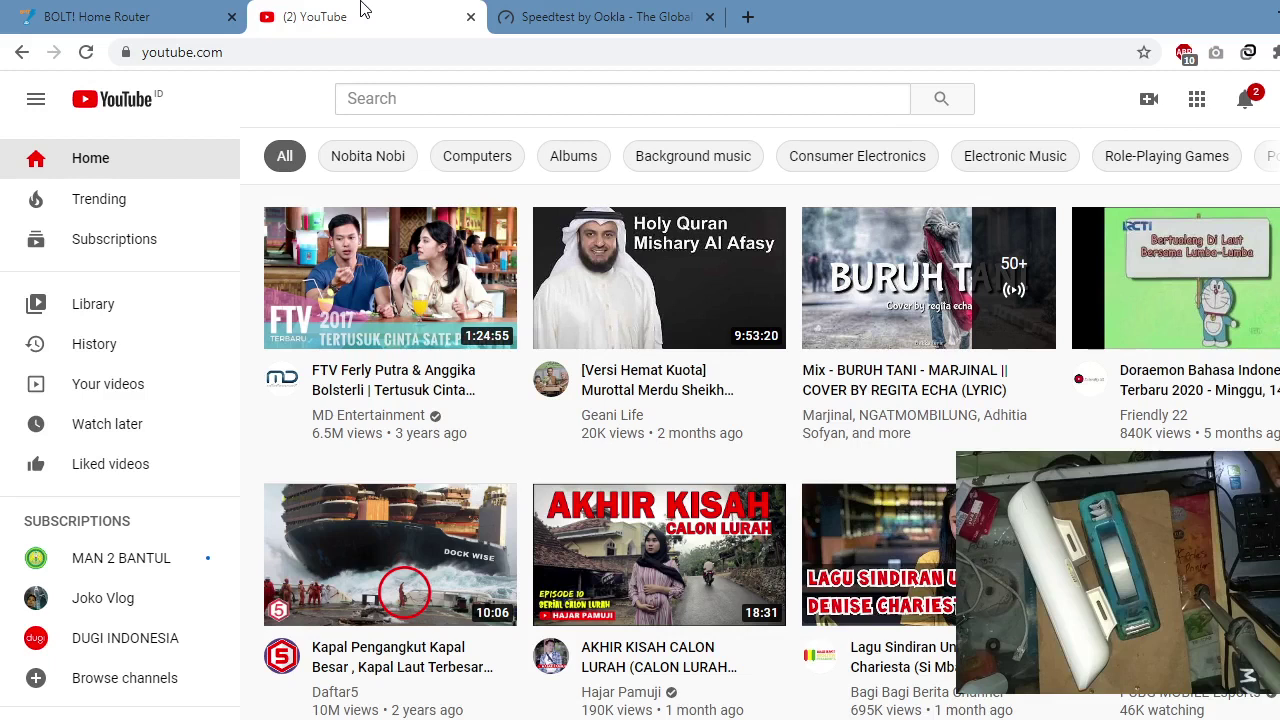
left_click(540, 10)
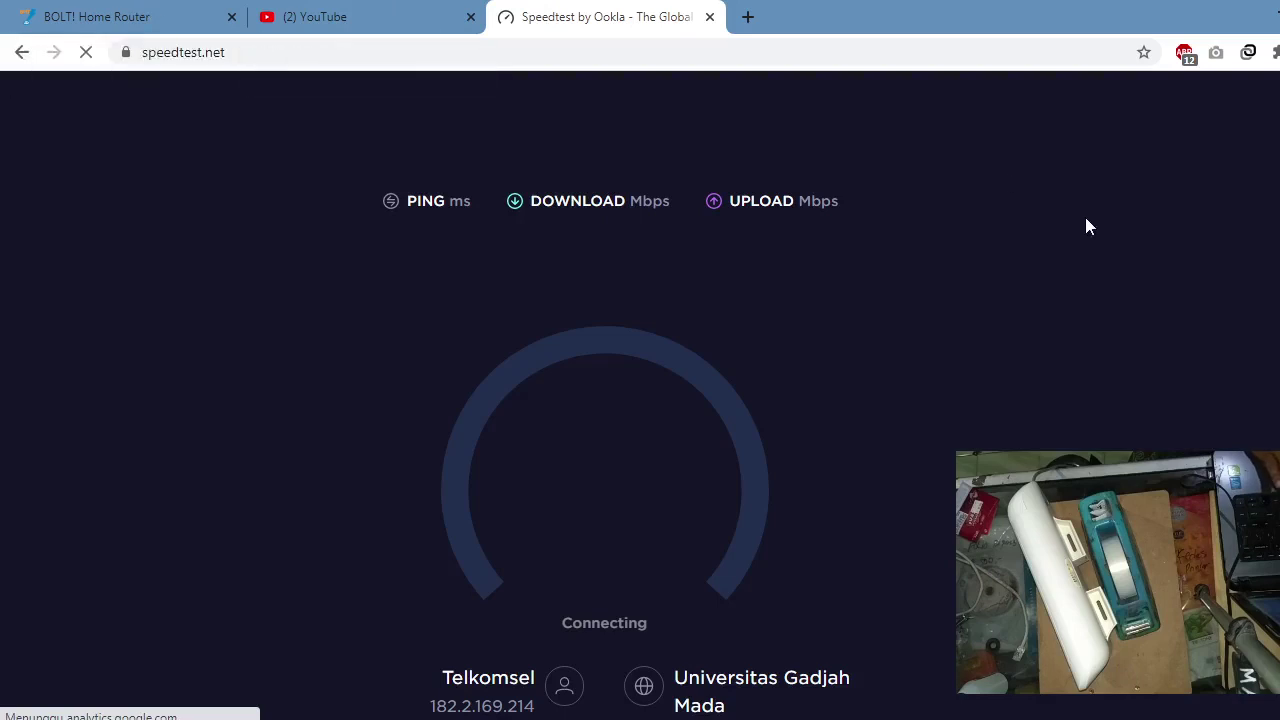
scroll(640, 400, "down", 2)
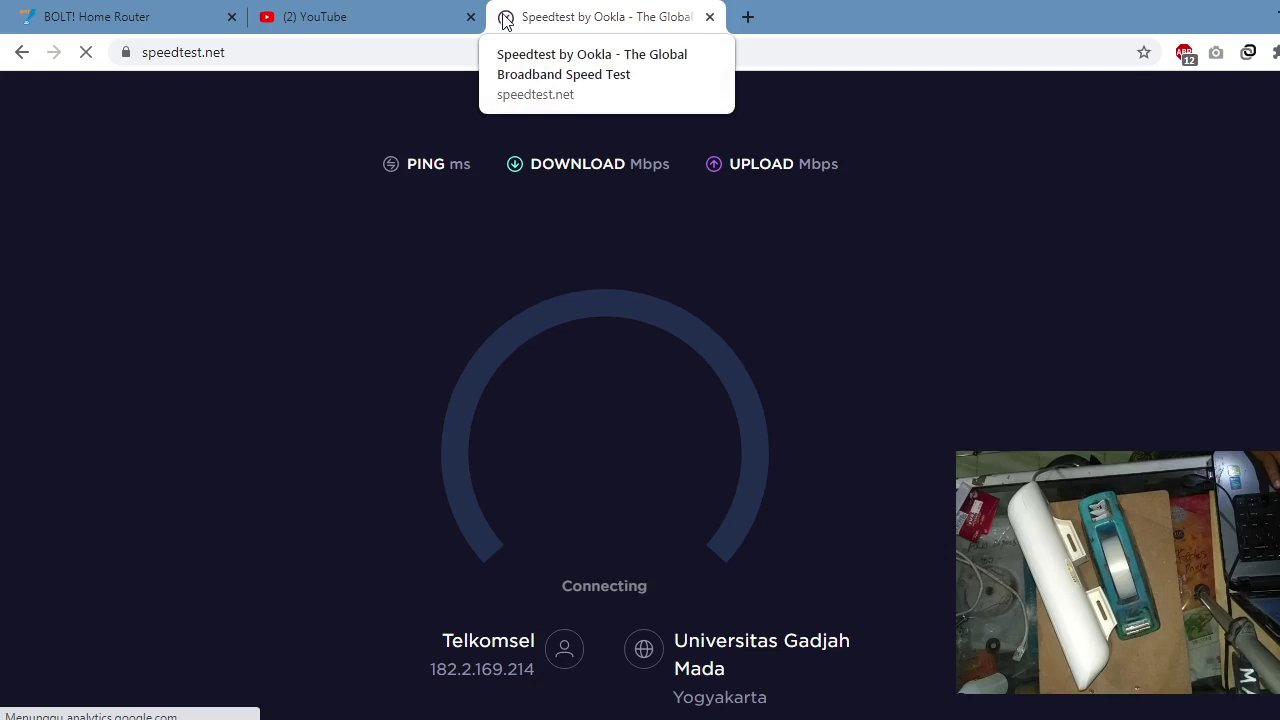
left_click(339, 8)
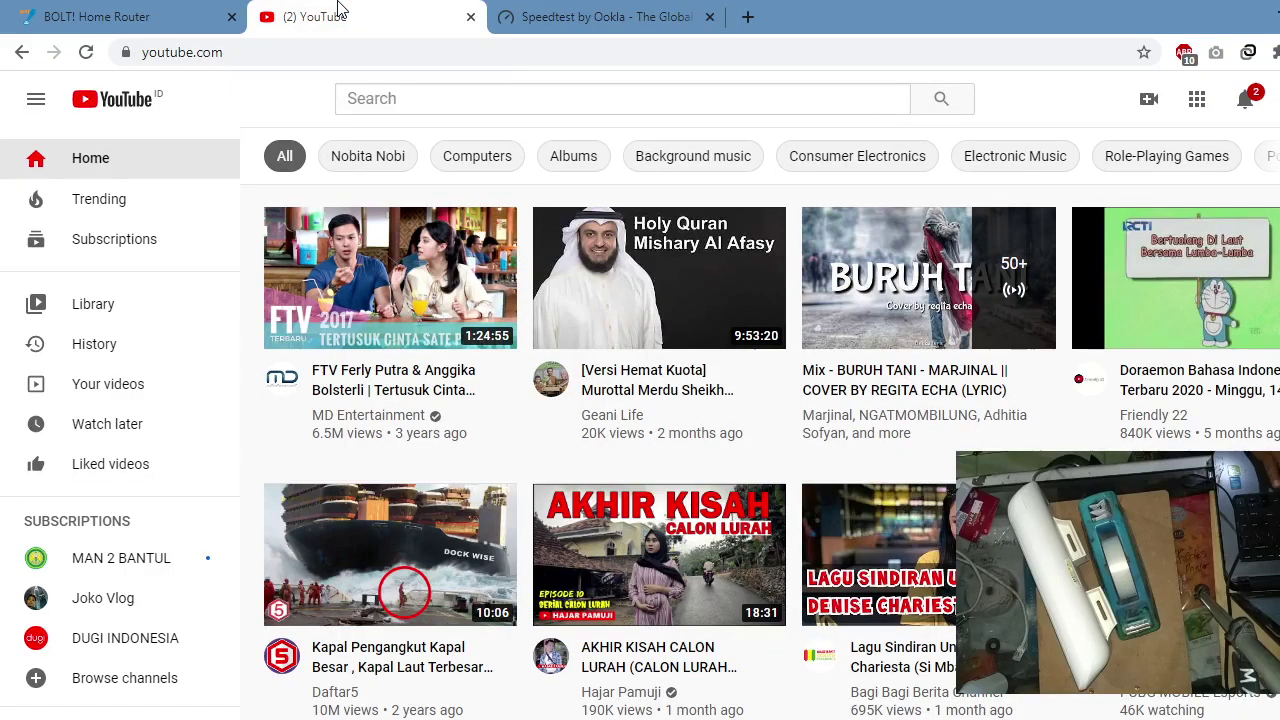
left_click(86, 52)
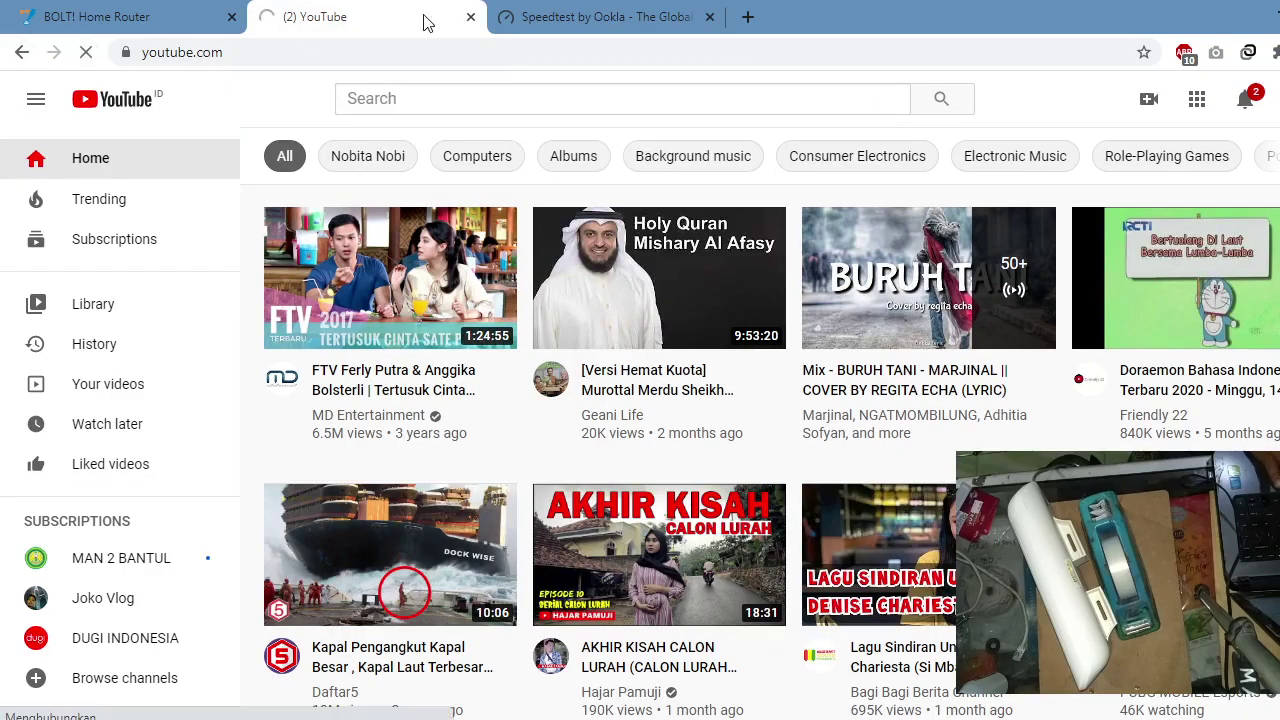
Step: Open the router admin's IPv6 status page, then return to the Speedtest tab
left_click(143, 22)
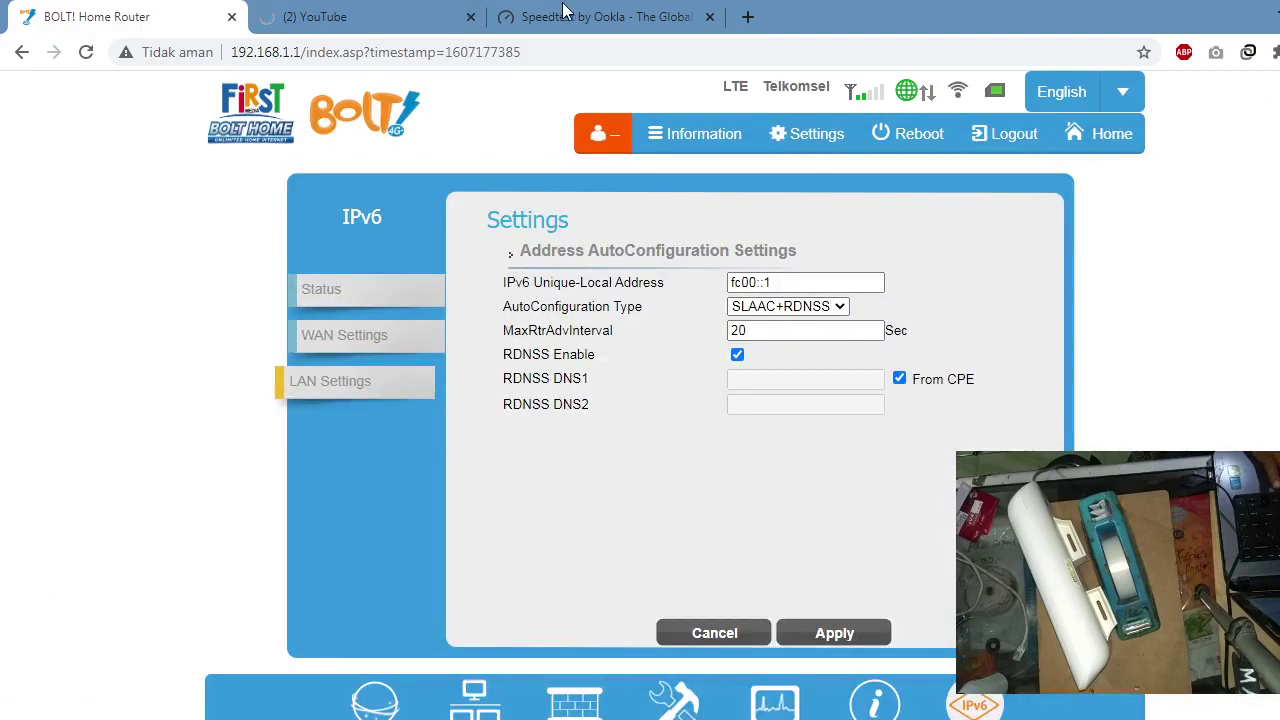
left_click(320, 295)
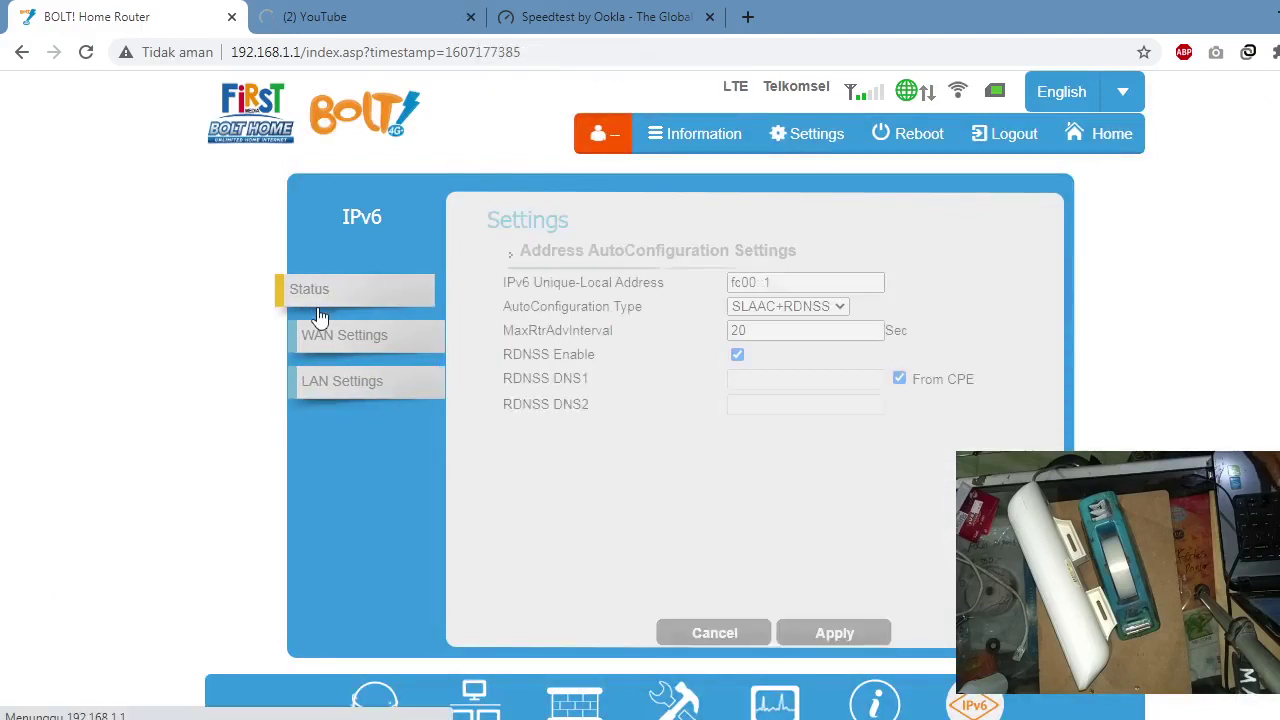
left_click(590, 28)
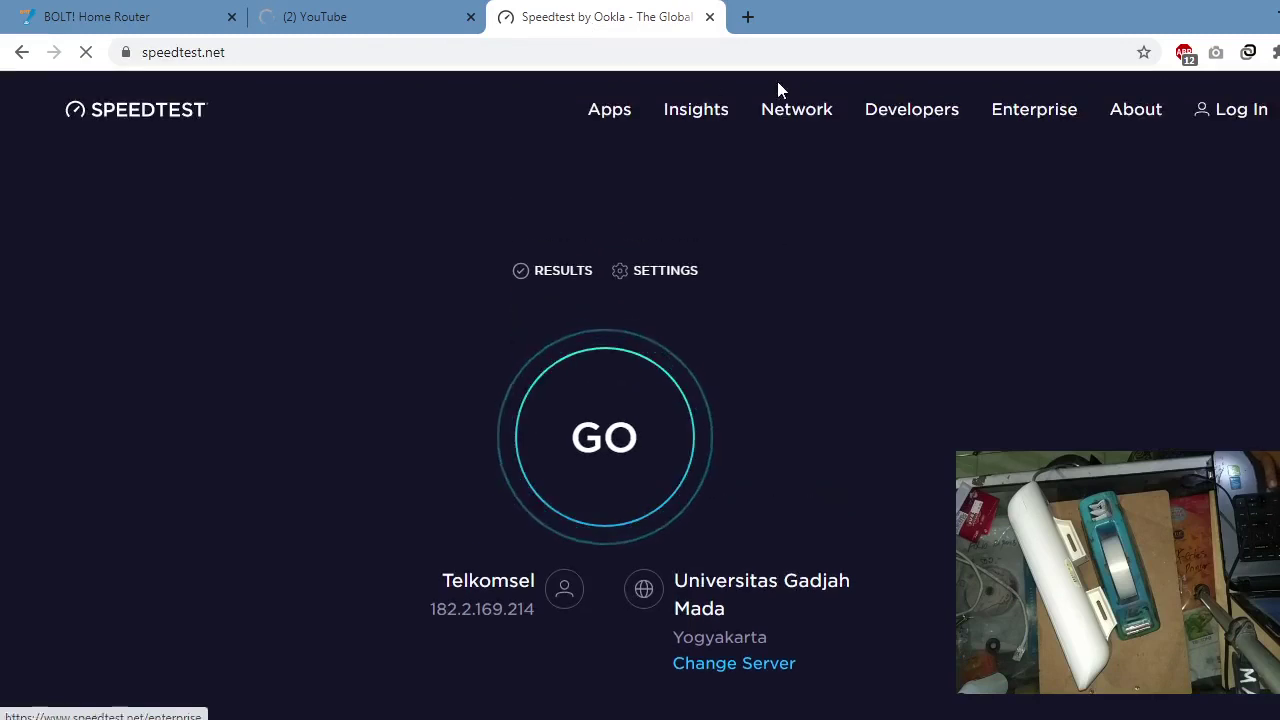
left_click(380, 18)
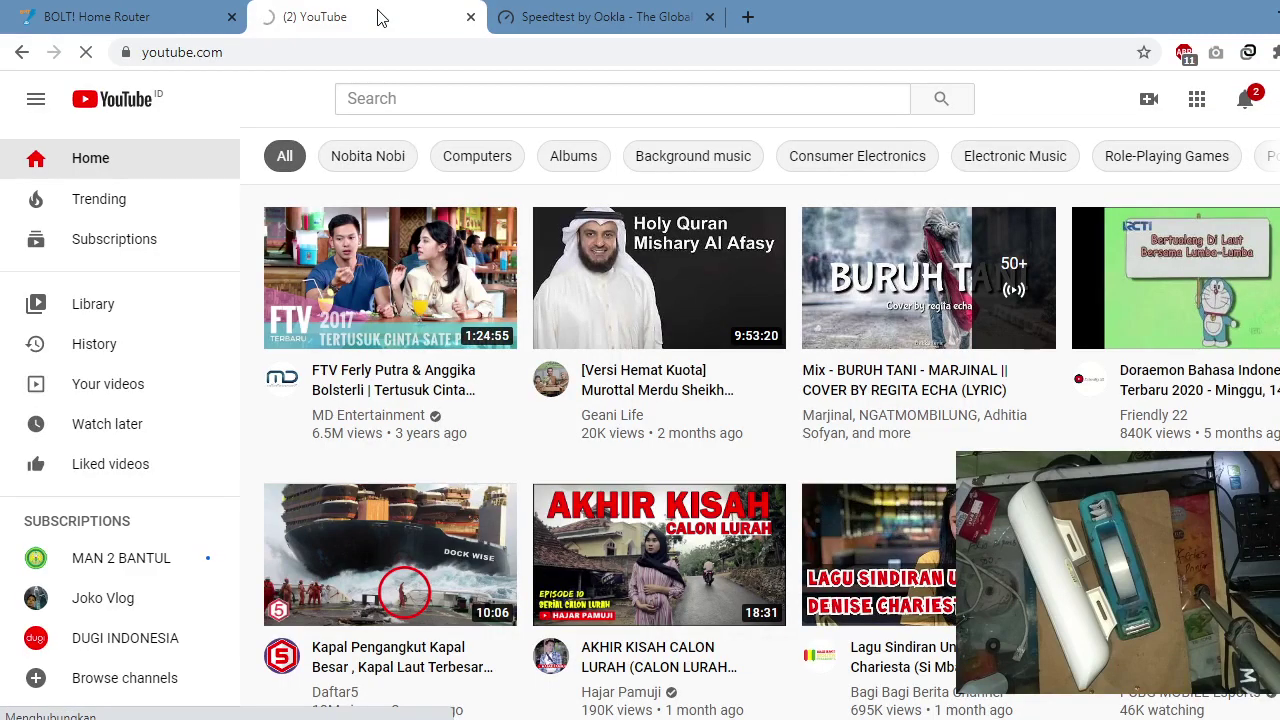
Step: Launch a command from the Windows Run prompt and reload the router's IPv6 status page
key("super+r")
left_click(171, 686)
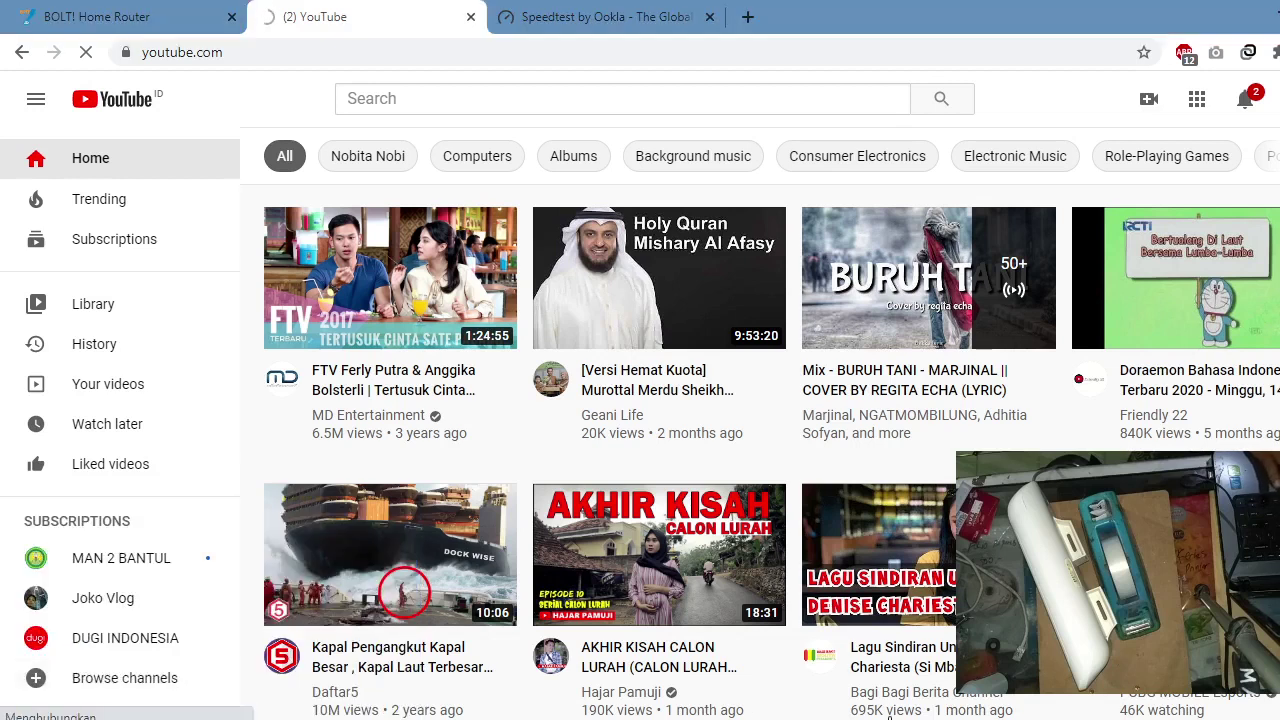
left_click(181, 16)
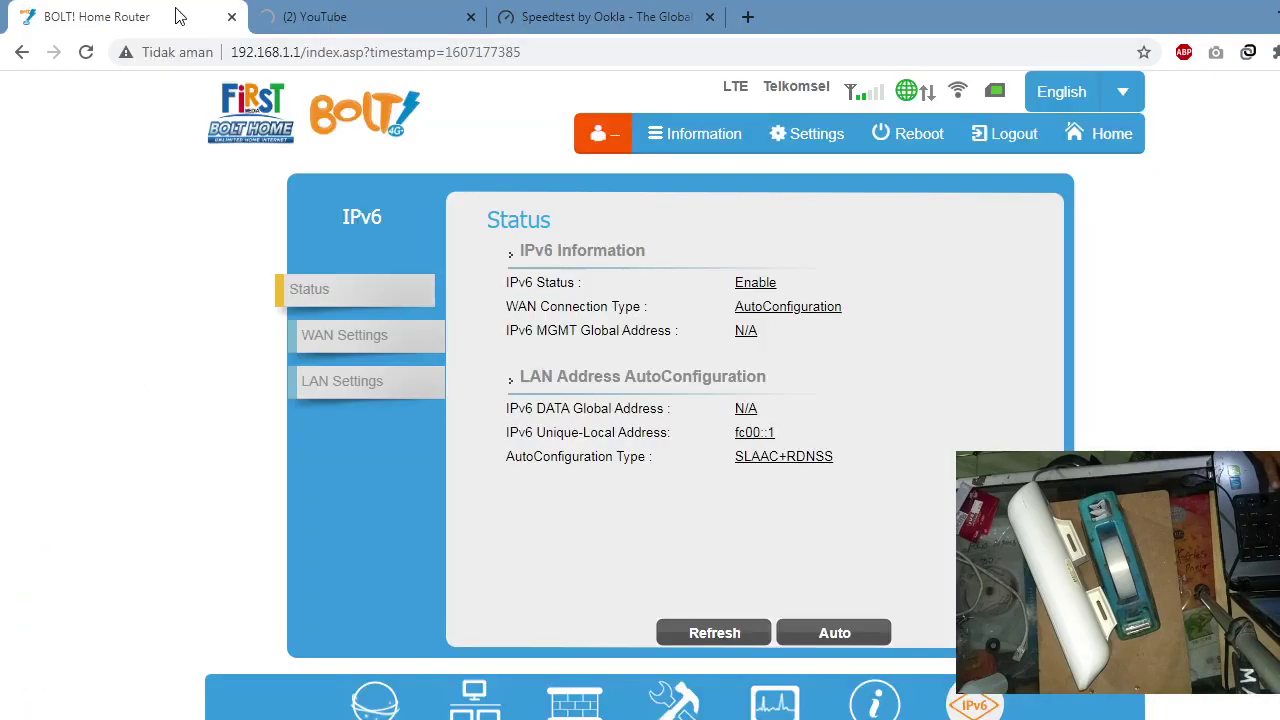
left_click(92, 62)
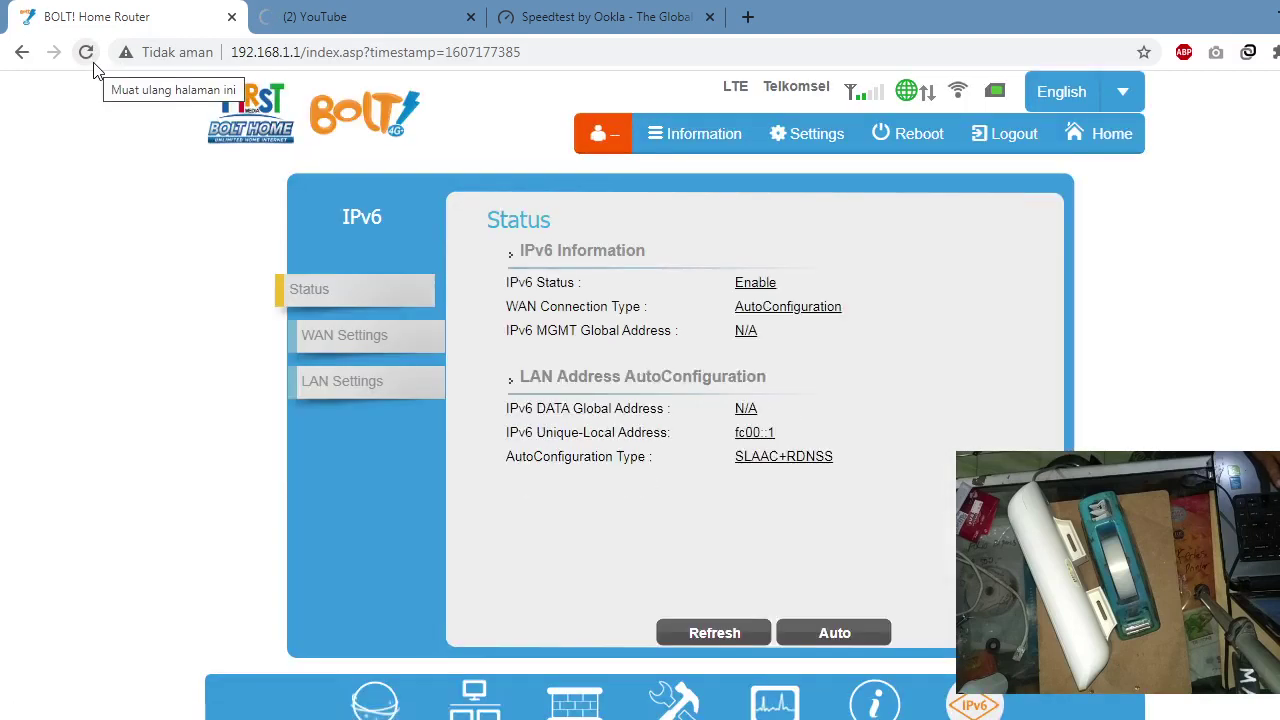
left_click(360, 10)
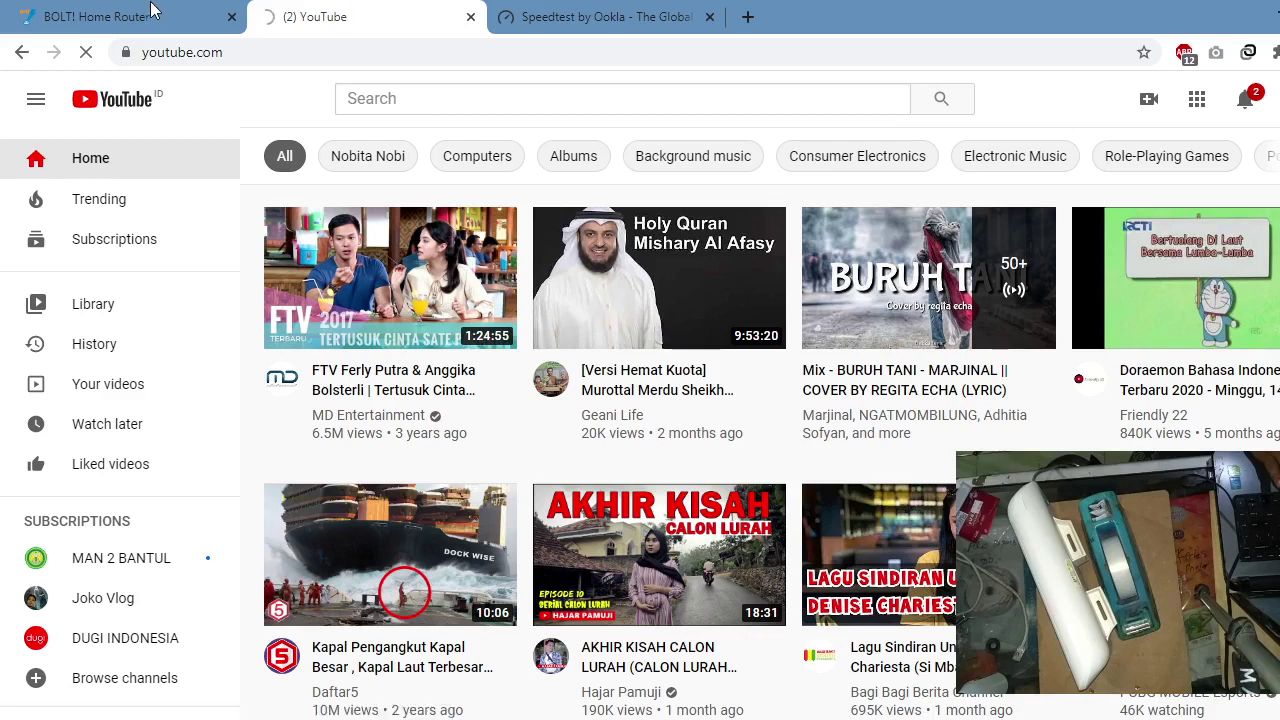
left_click(150, 12)
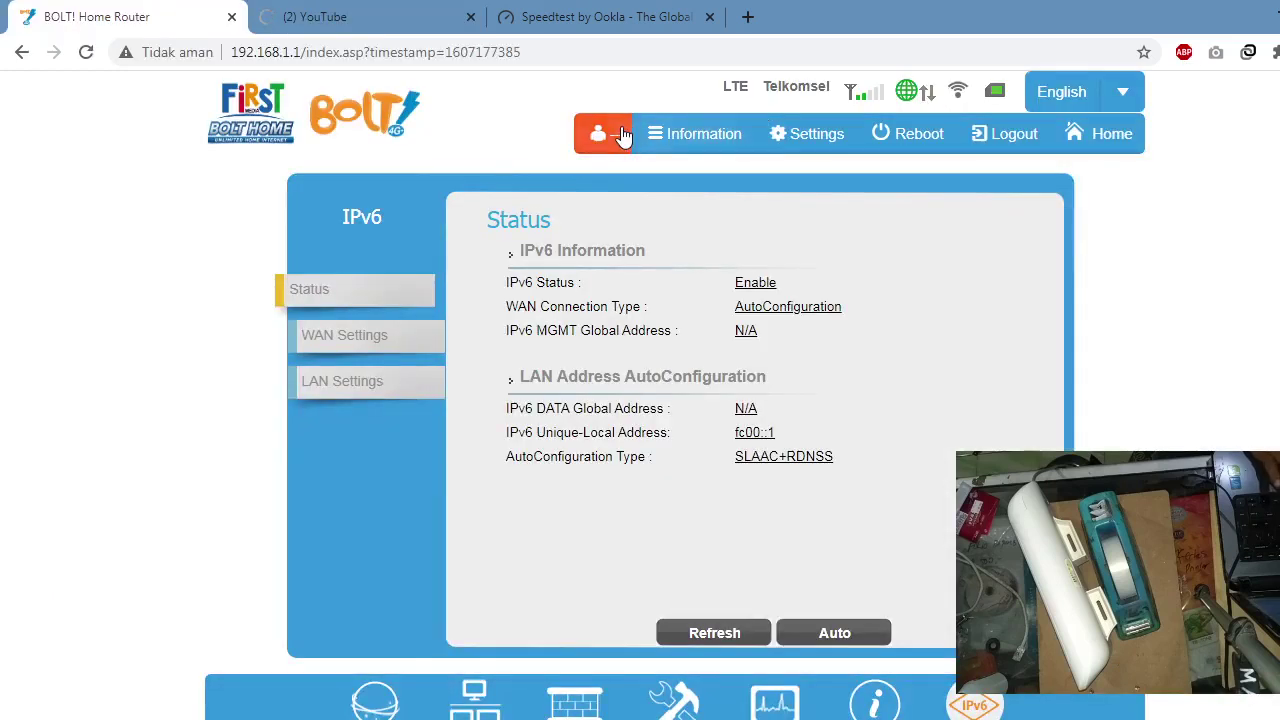
Step: View the router's device information, switch to YouTube, and launch a command from Run
left_click(680, 133)
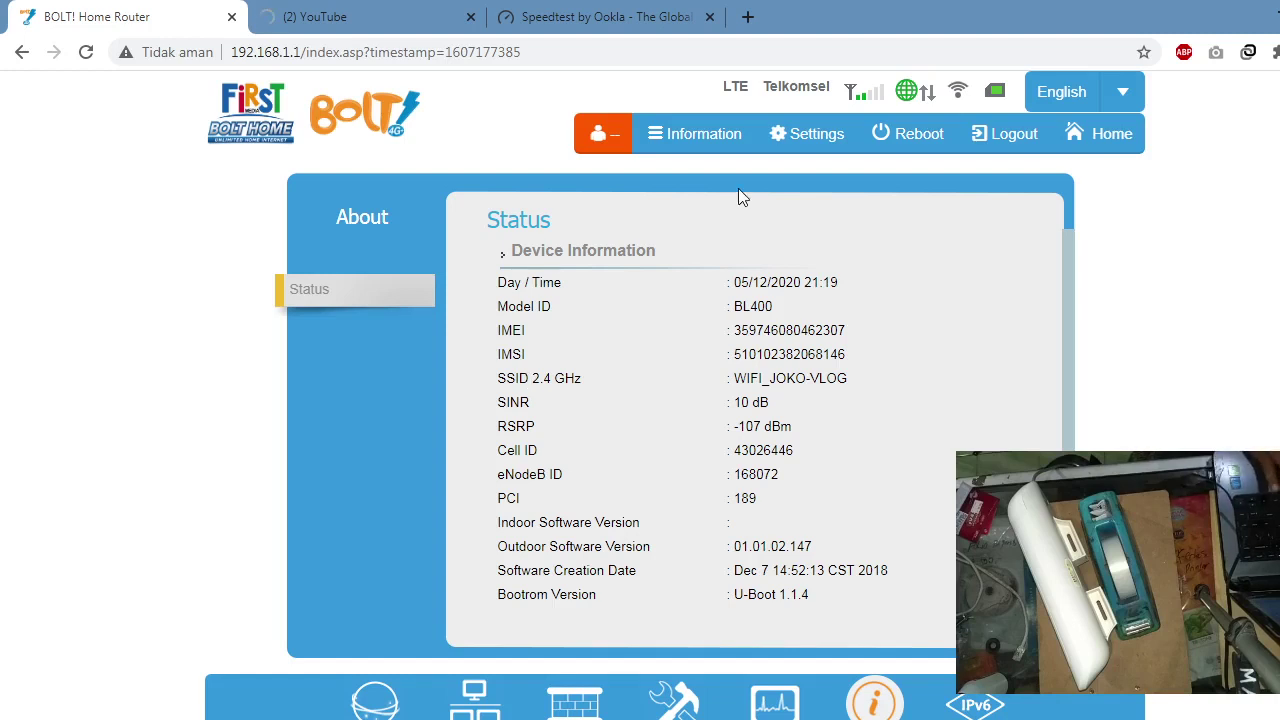
left_click(437, 18)
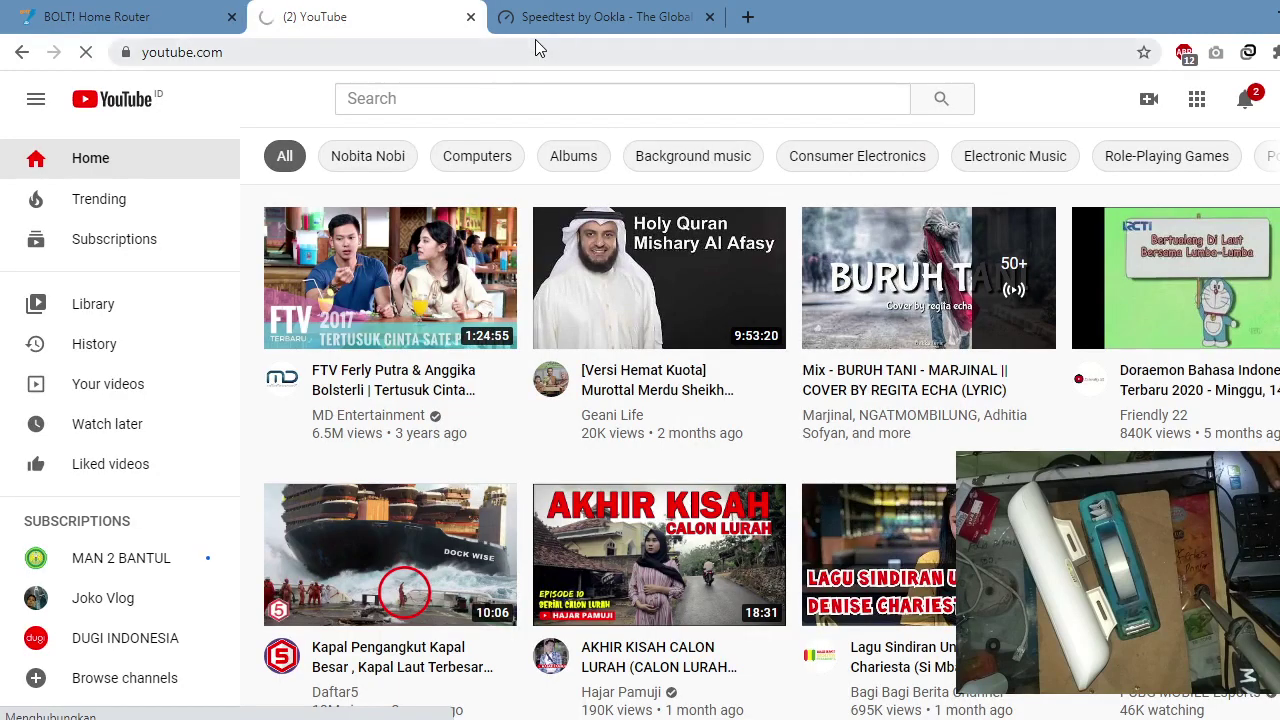
key("super+r")
left_click(198, 688)
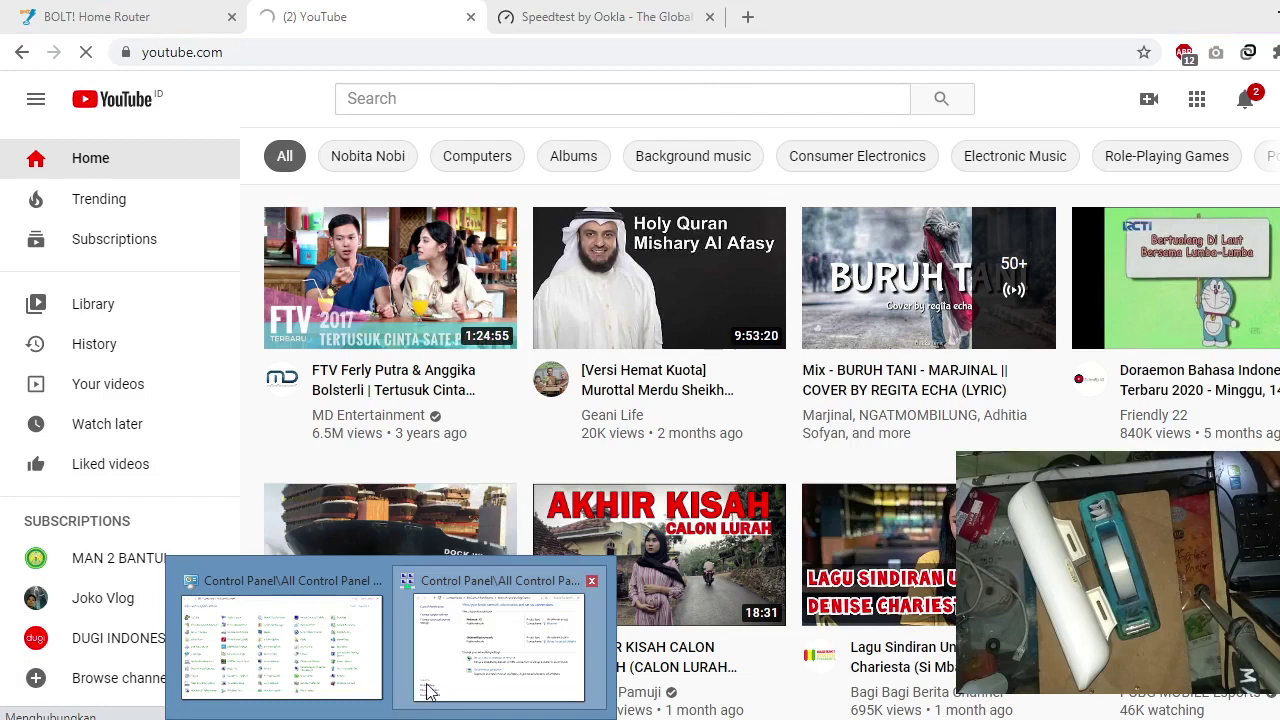
Step: Check the Ethernet connection's status and details in Network and Sharing Center
left_click(430, 692)
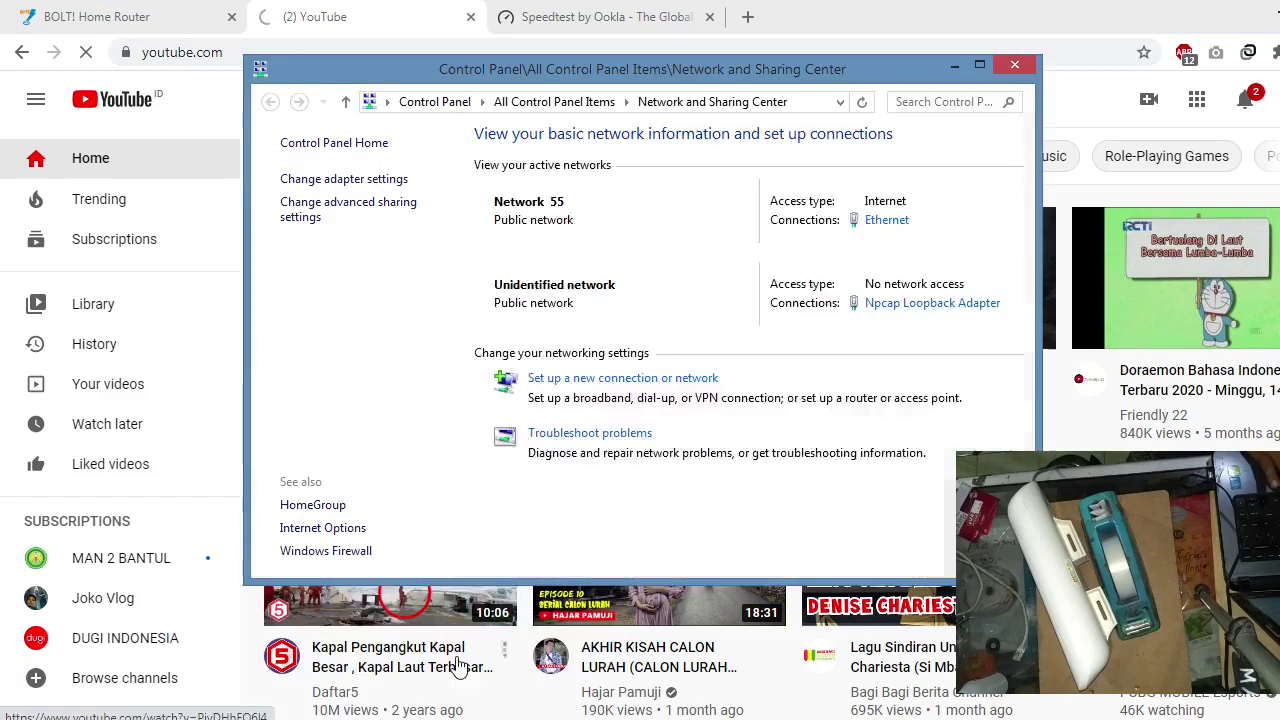
left_click(879, 228)
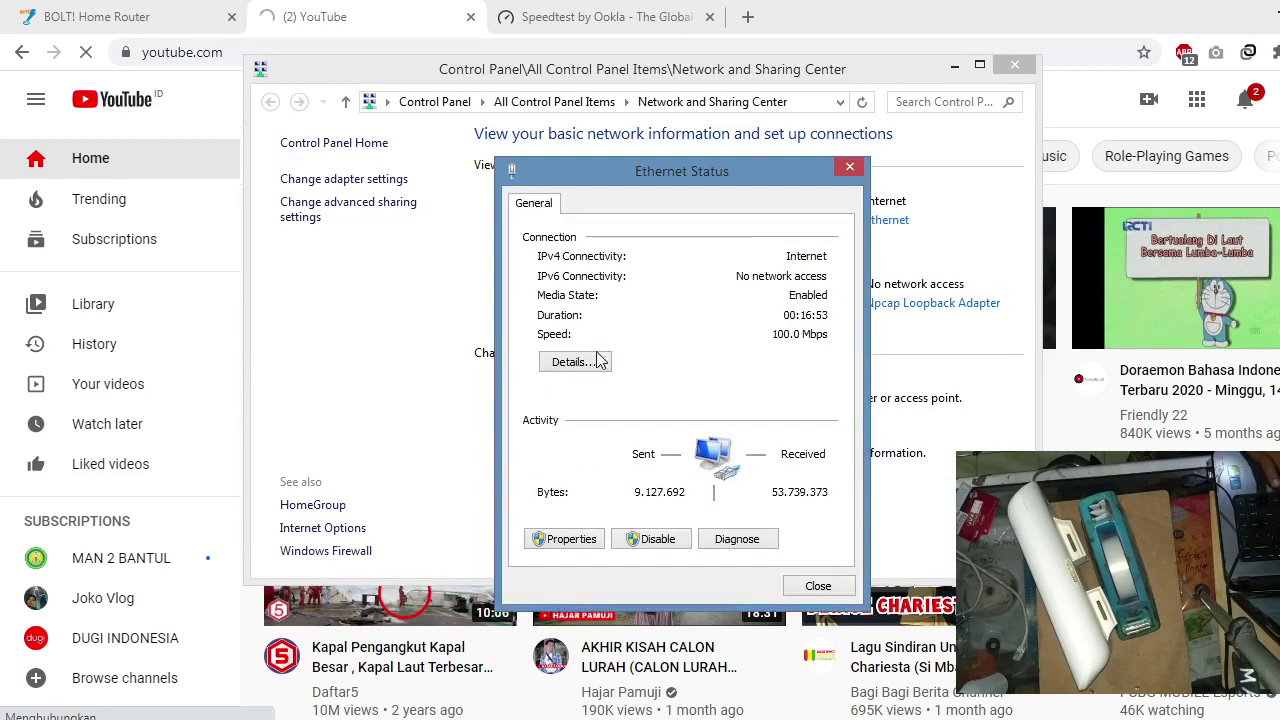
left_click(585, 364)
left_click(857, 197)
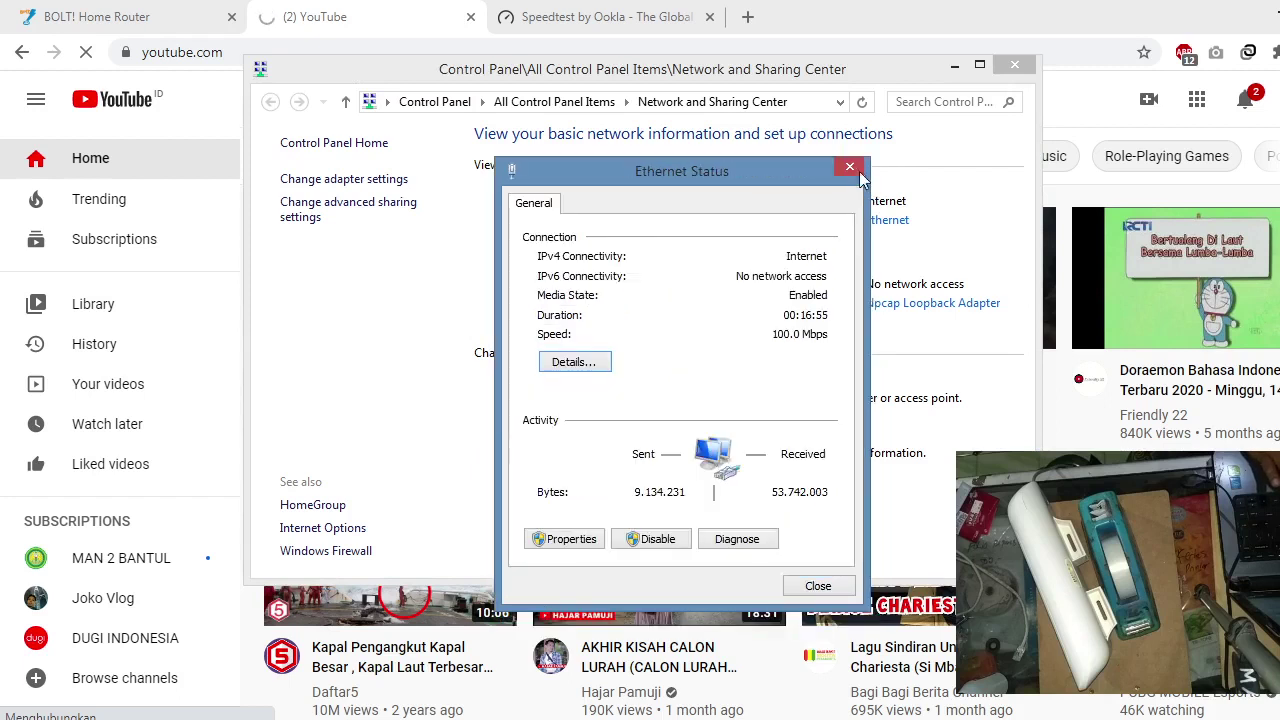
left_click(852, 168)
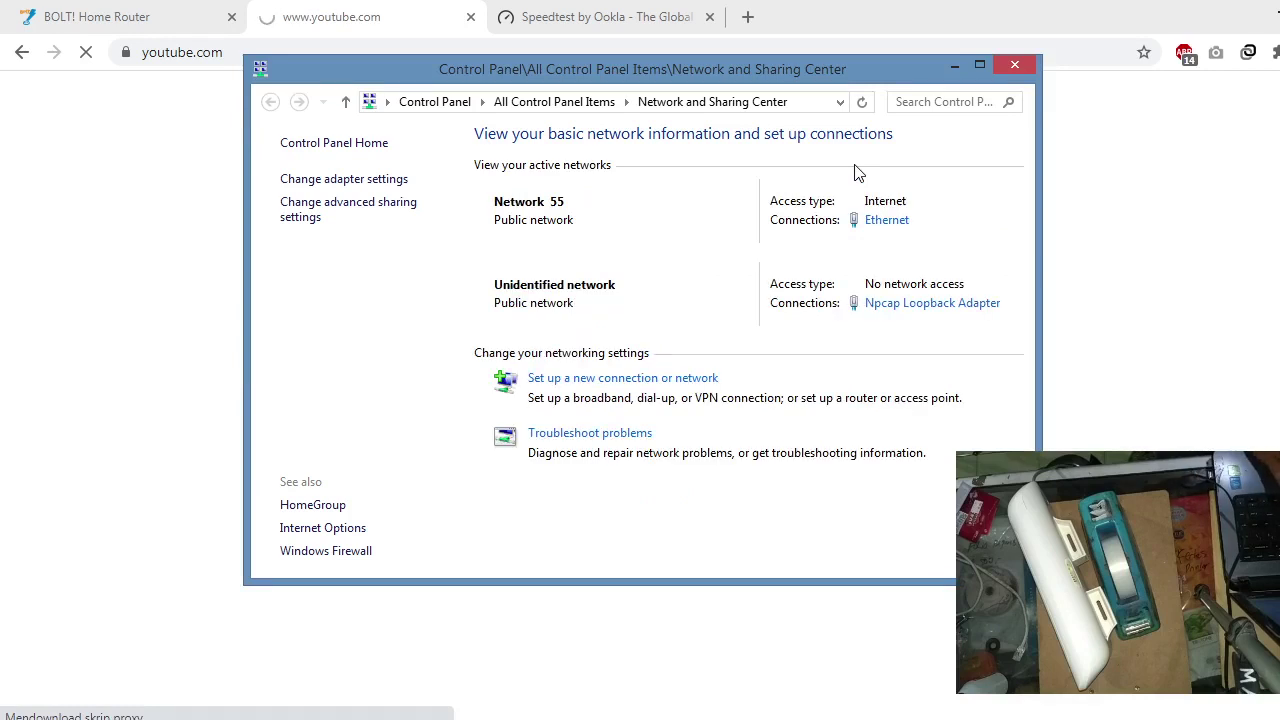
Step: Run 'ping google.com -t' from Run, close the console, and return to the YouTube tab
key("super+r")
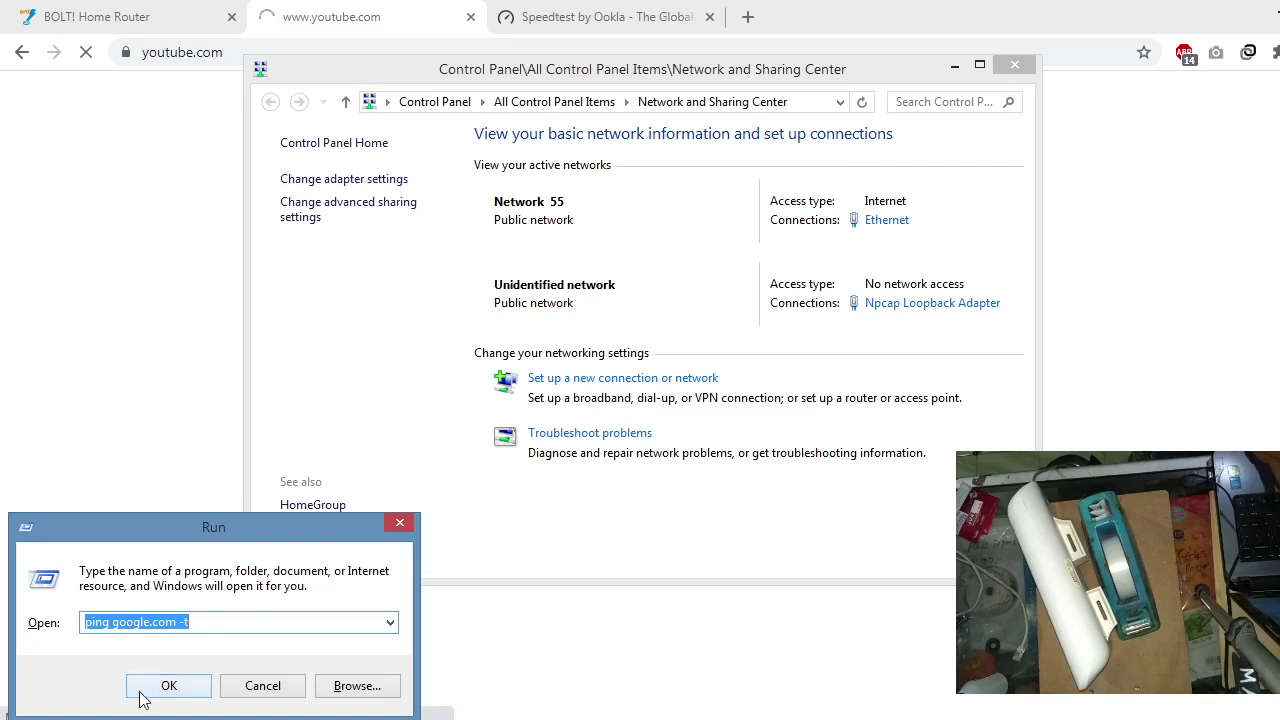
left_click(157, 690)
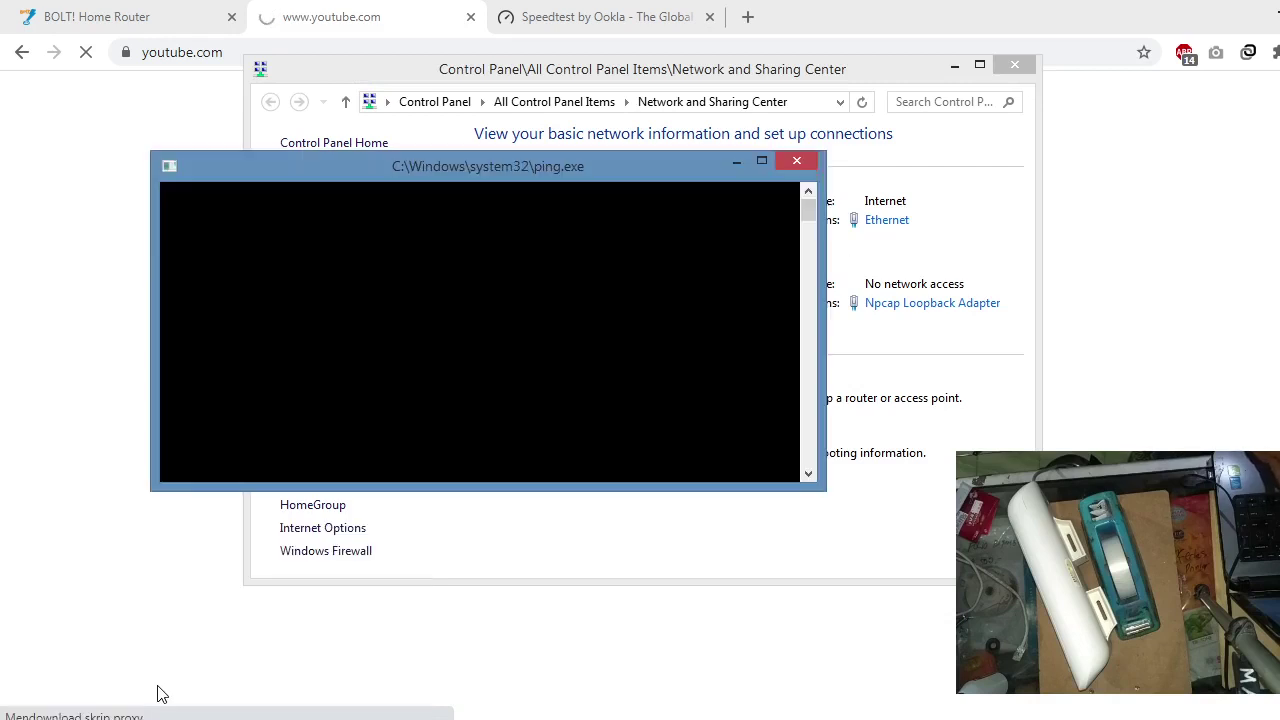
left_click(810, 167)
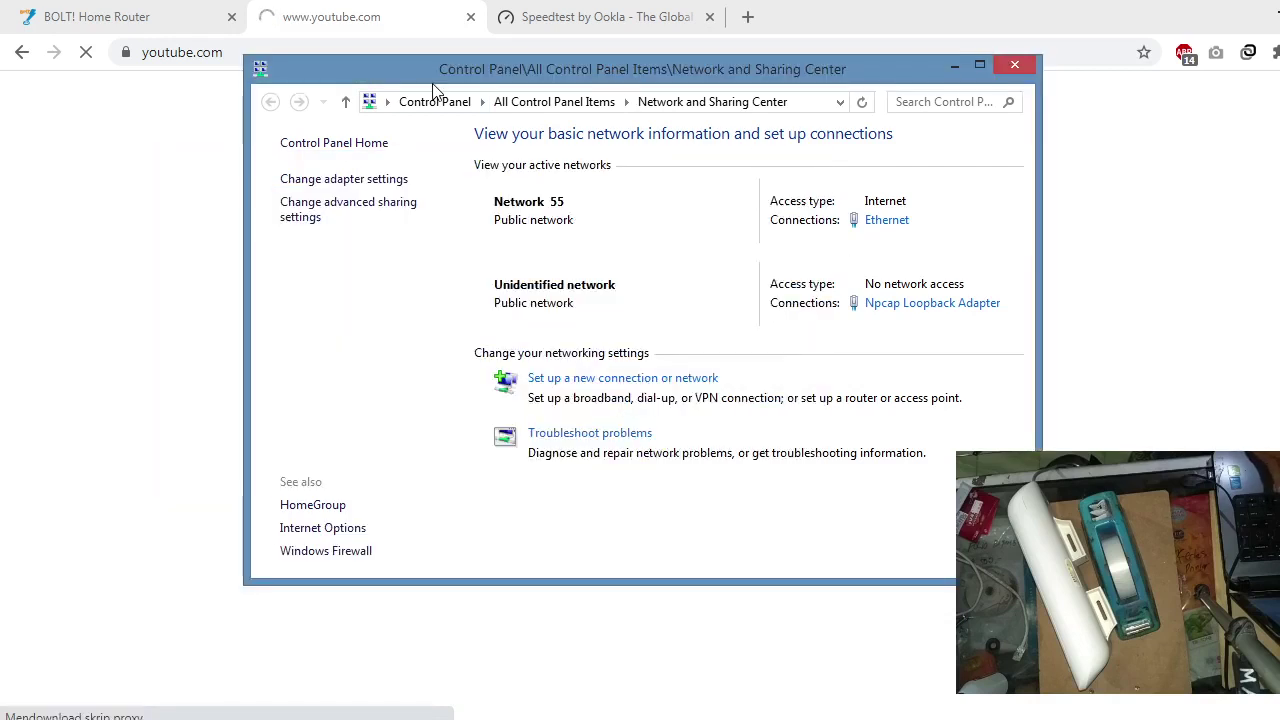
left_click(156, 10)
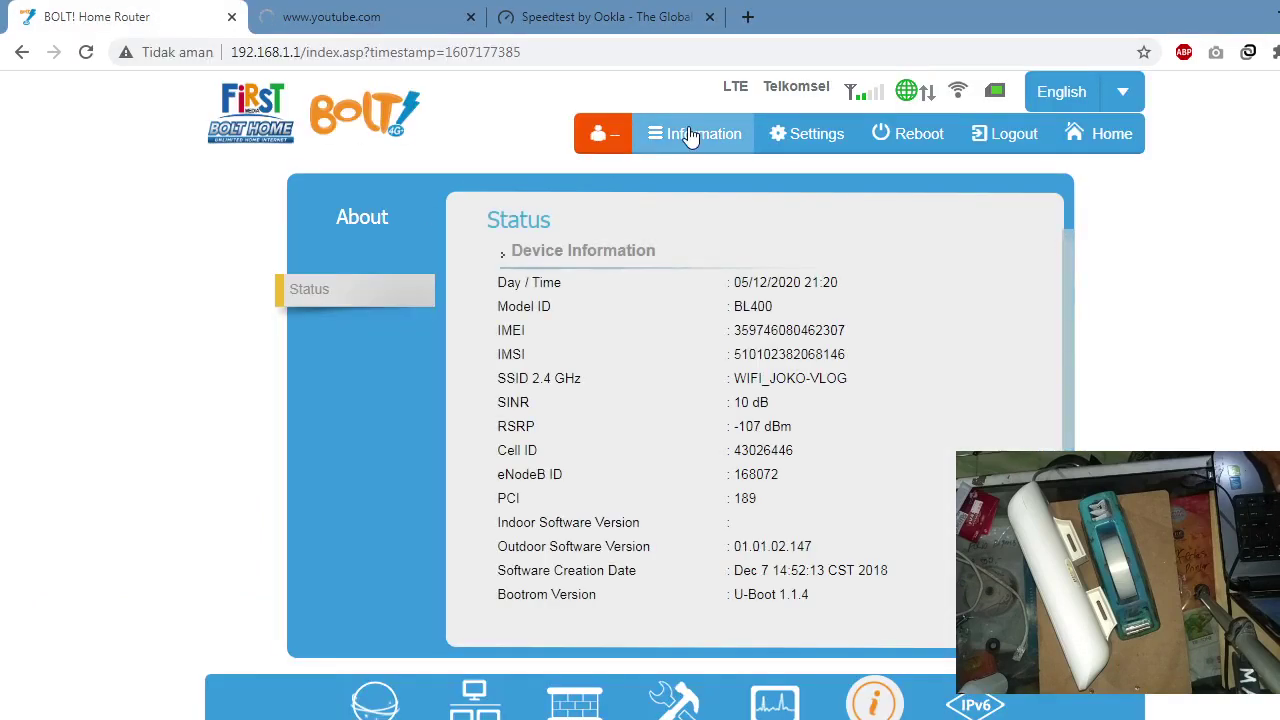
scroll(640, 400, "down", 1)
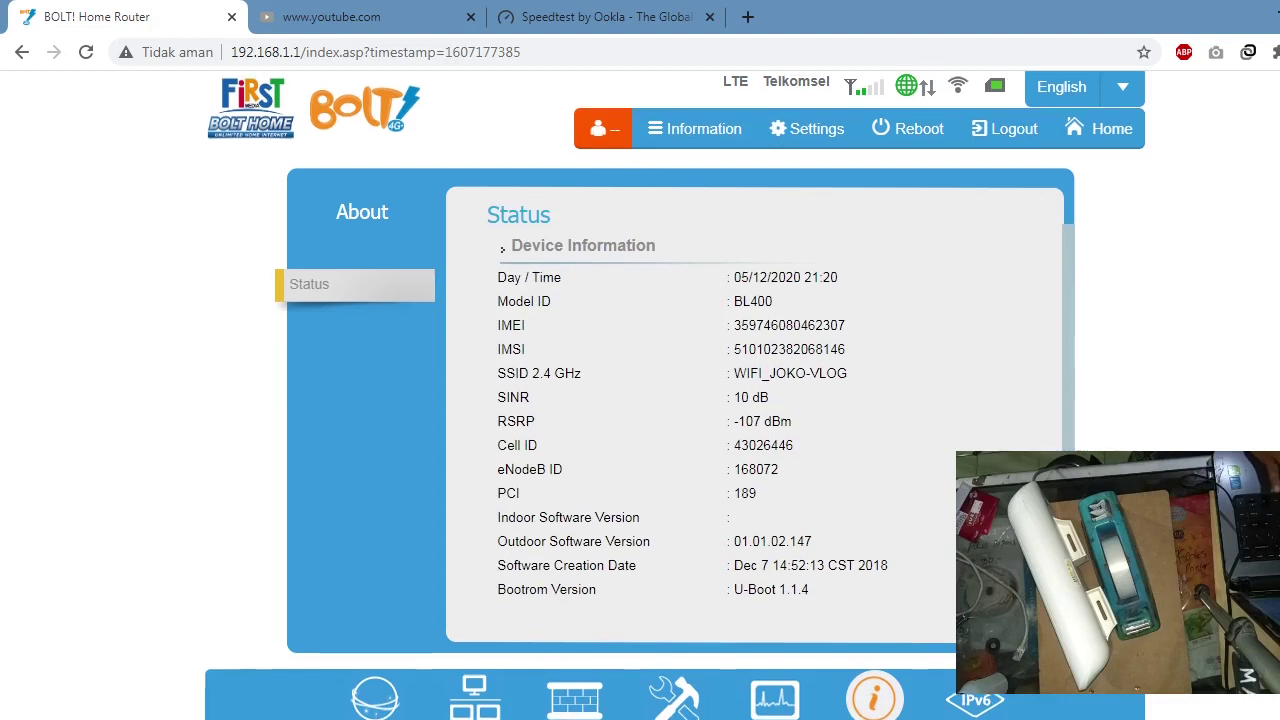
left_click(290, 12)
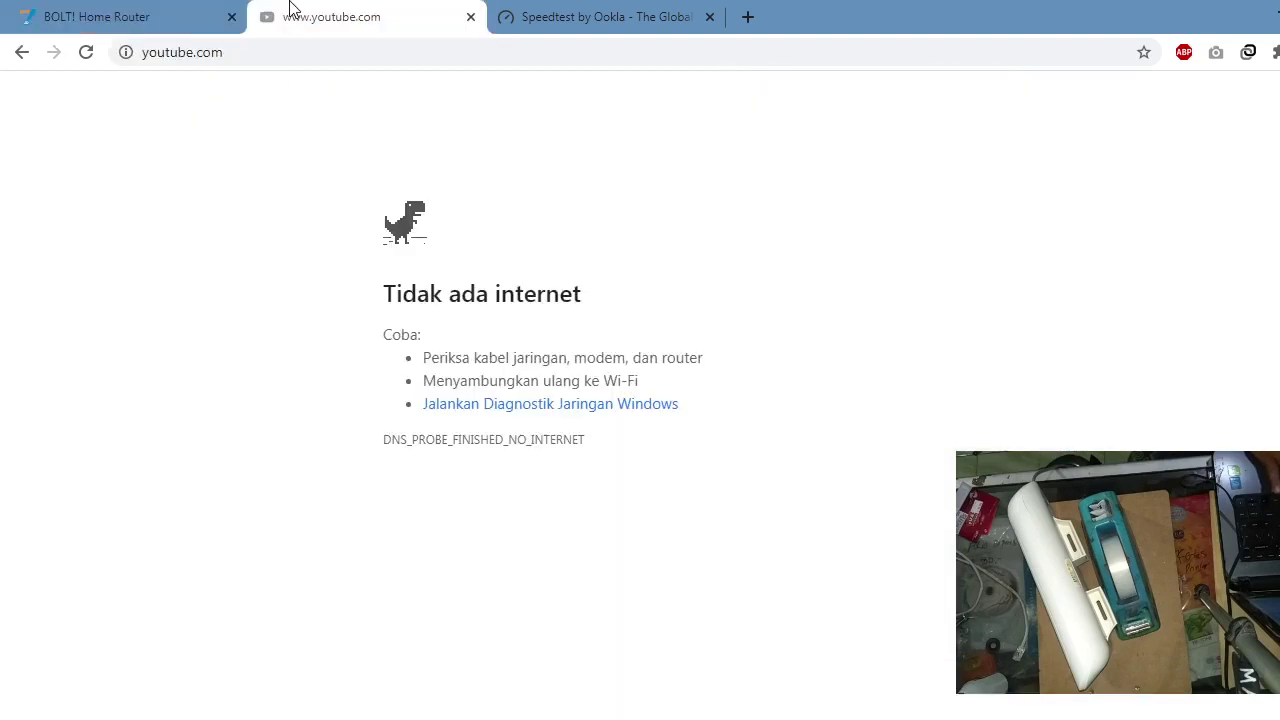
Step: Reload YouTube to recheck the connection, briefly switching to DroidCam and back
left_click(85, 55)
key("alt+Tab")
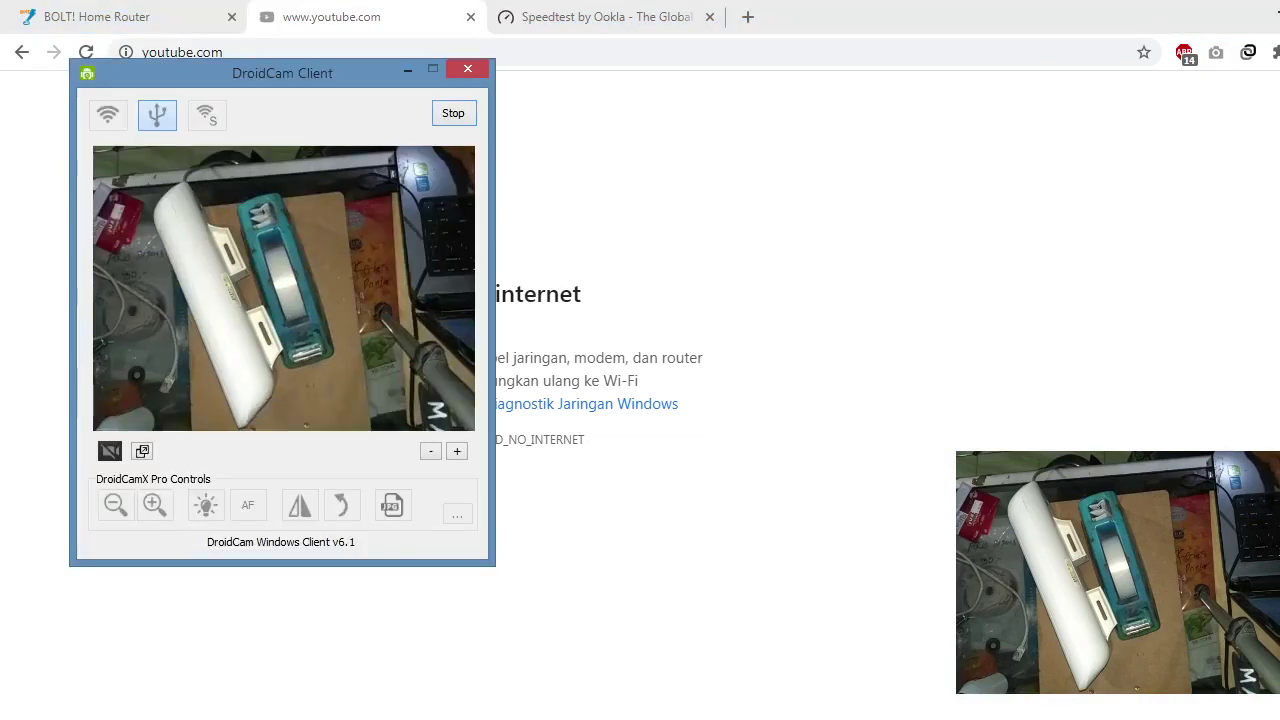
left_click(796, 232)
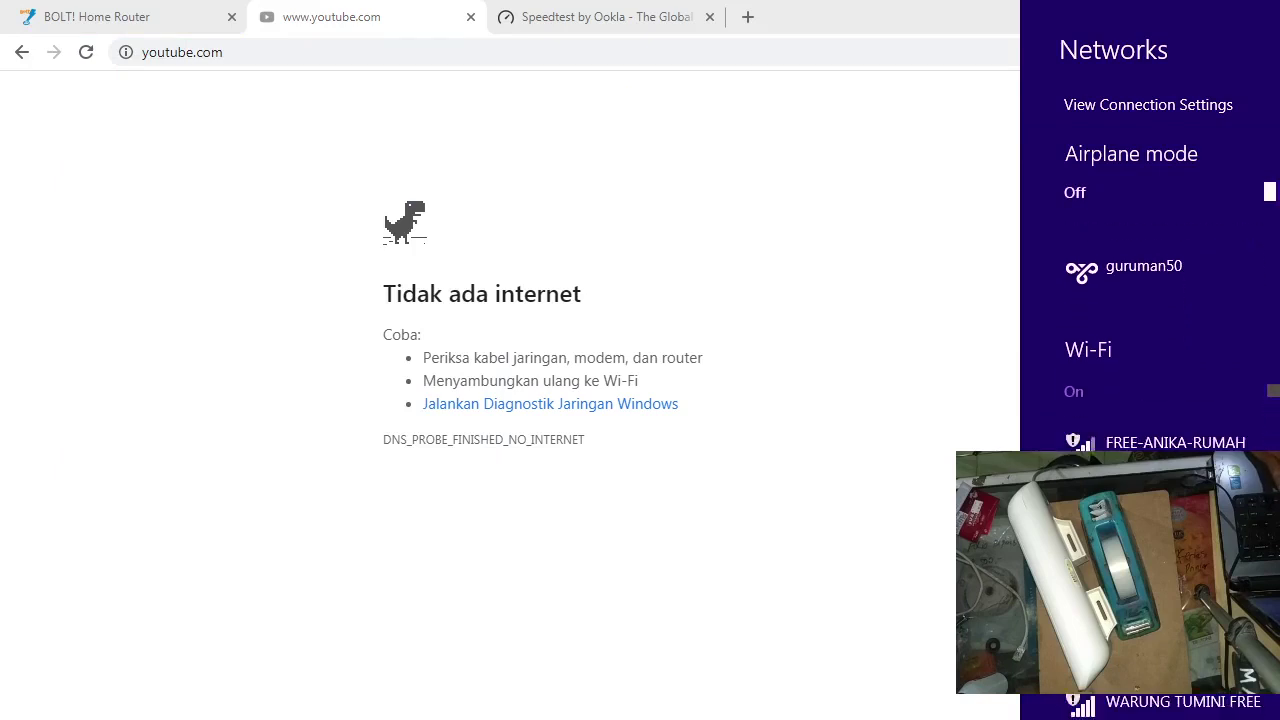
Step: Look over the nearby Wi-Fi networks, then bring up the BOLT! Home Router Status page
scroll(1150, 340, "down", 2)
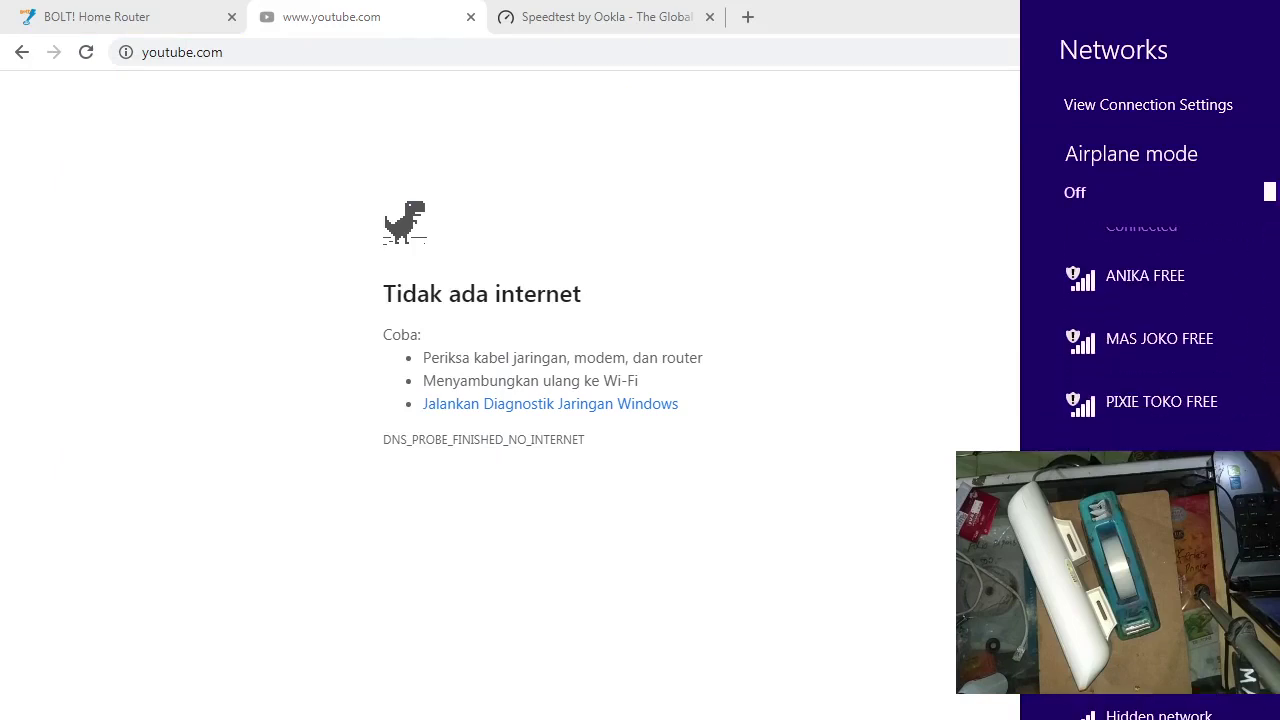
scroll(1150, 340, "up", 2)
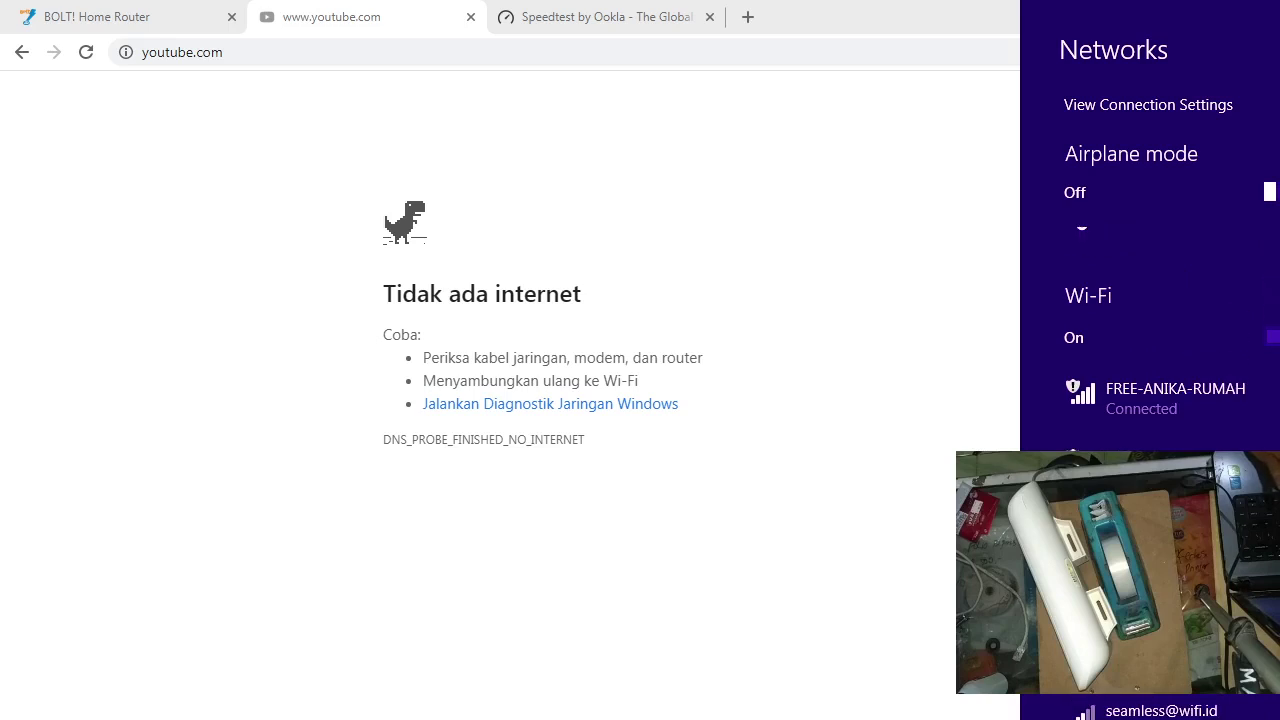
scroll(1150, 340, "down", 2)
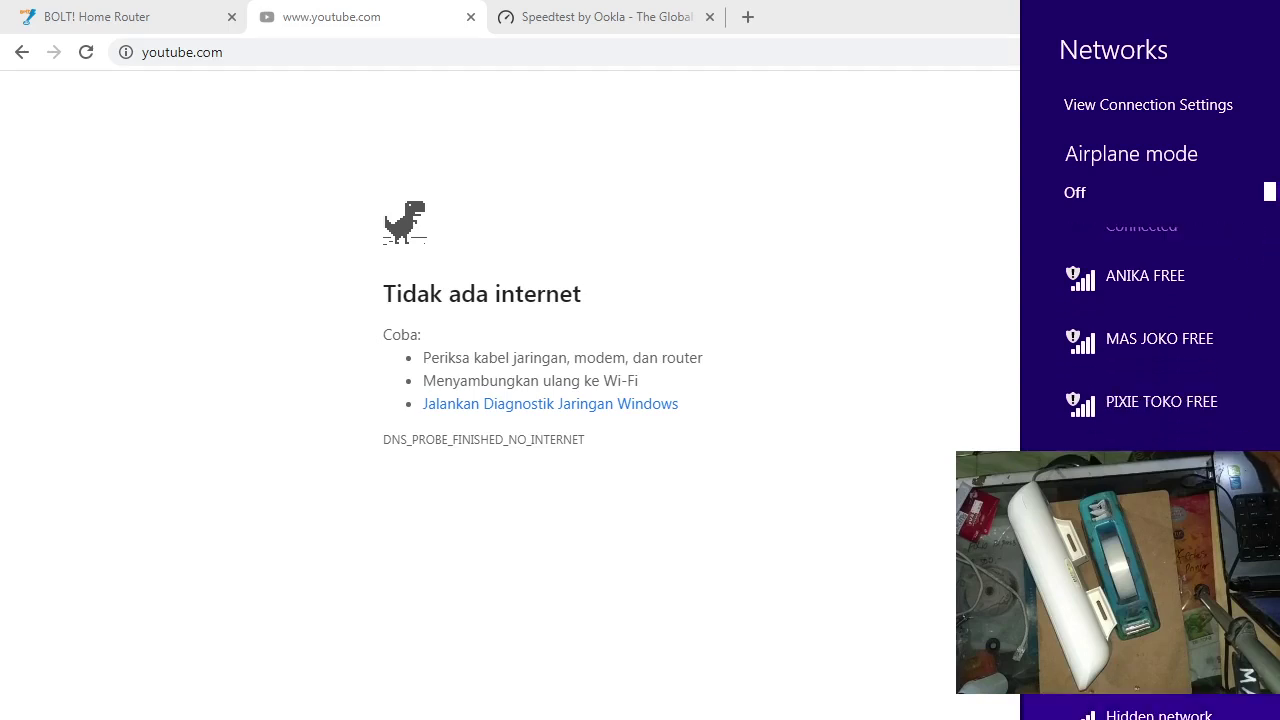
scroll(1150, 330, "down", 1)
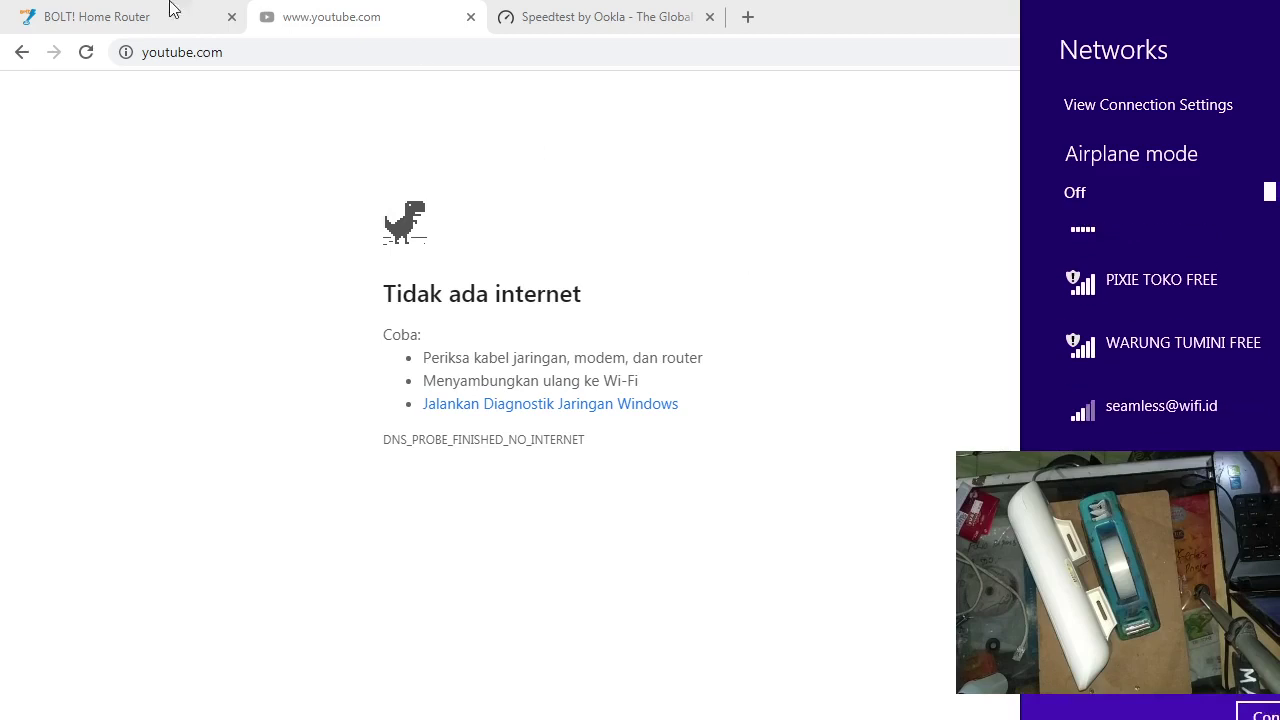
left_click(114, 6)
left_click(114, 8)
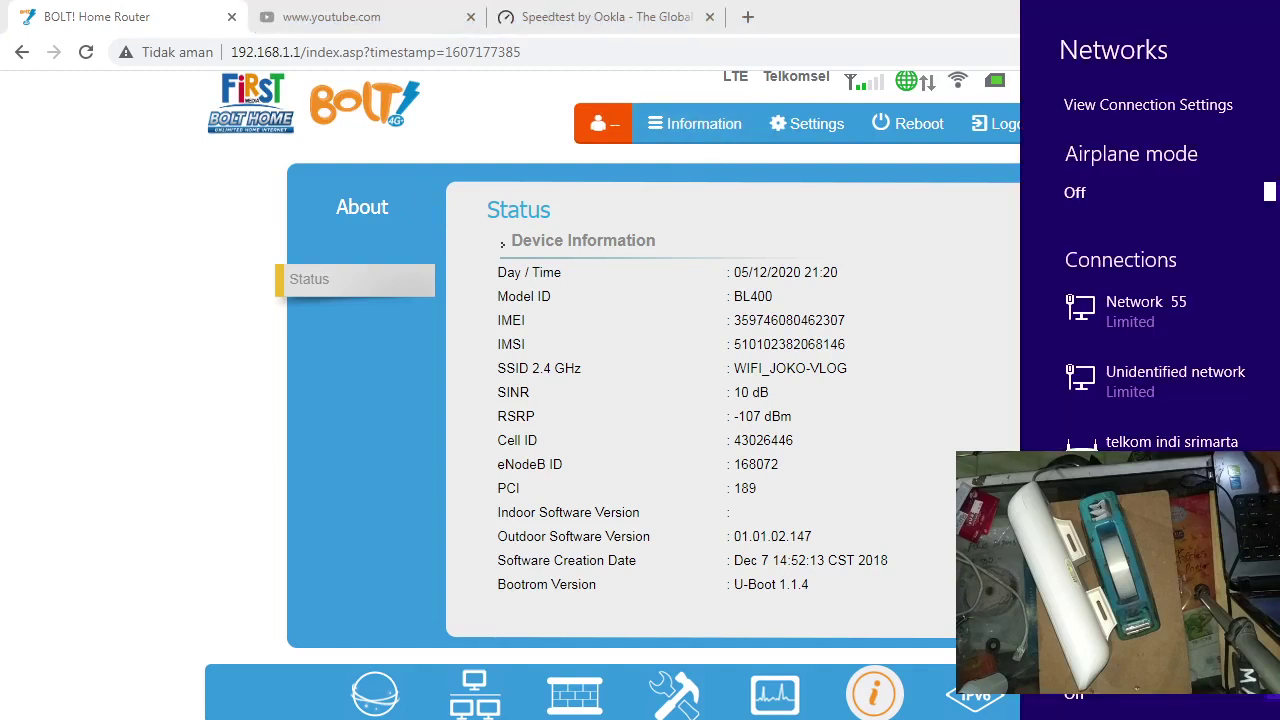
Step: Turn Airplane mode on and back off, then scroll down to Hidden network
scroll(1150, 400, "down", 2)
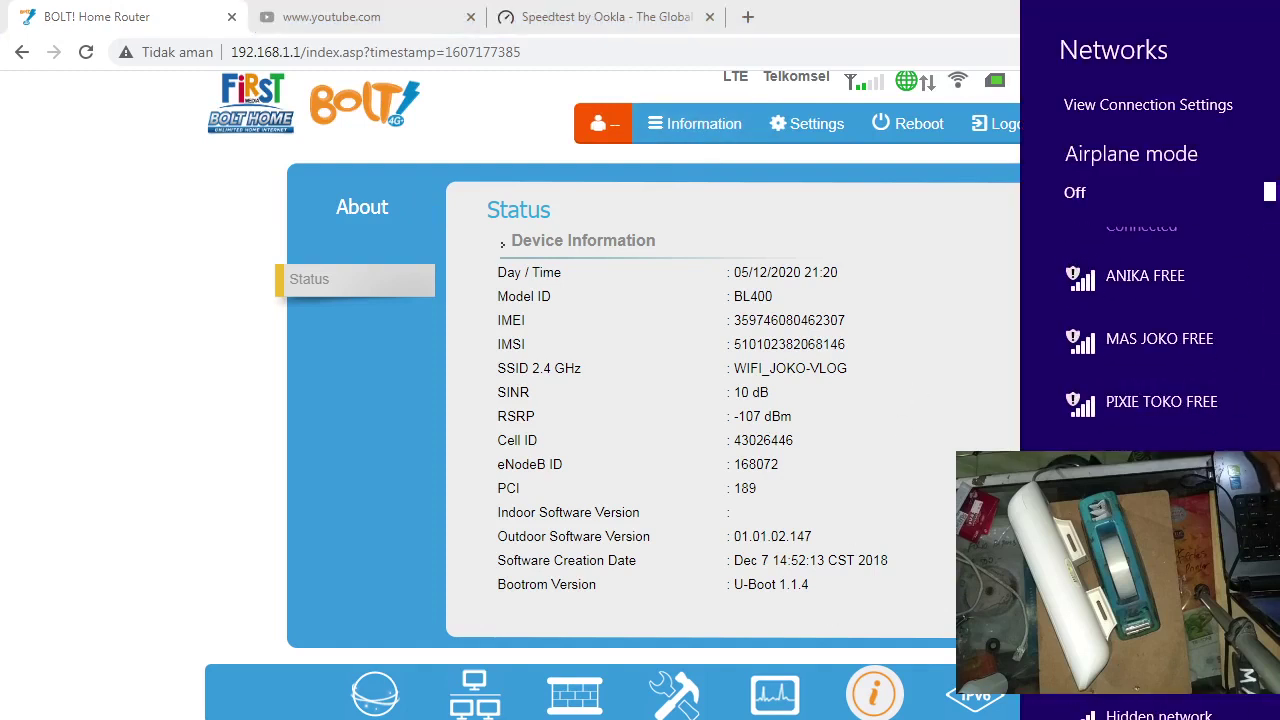
left_click(1270, 192)
left_click(1270, 192)
scroll(1150, 320, "down", 2)
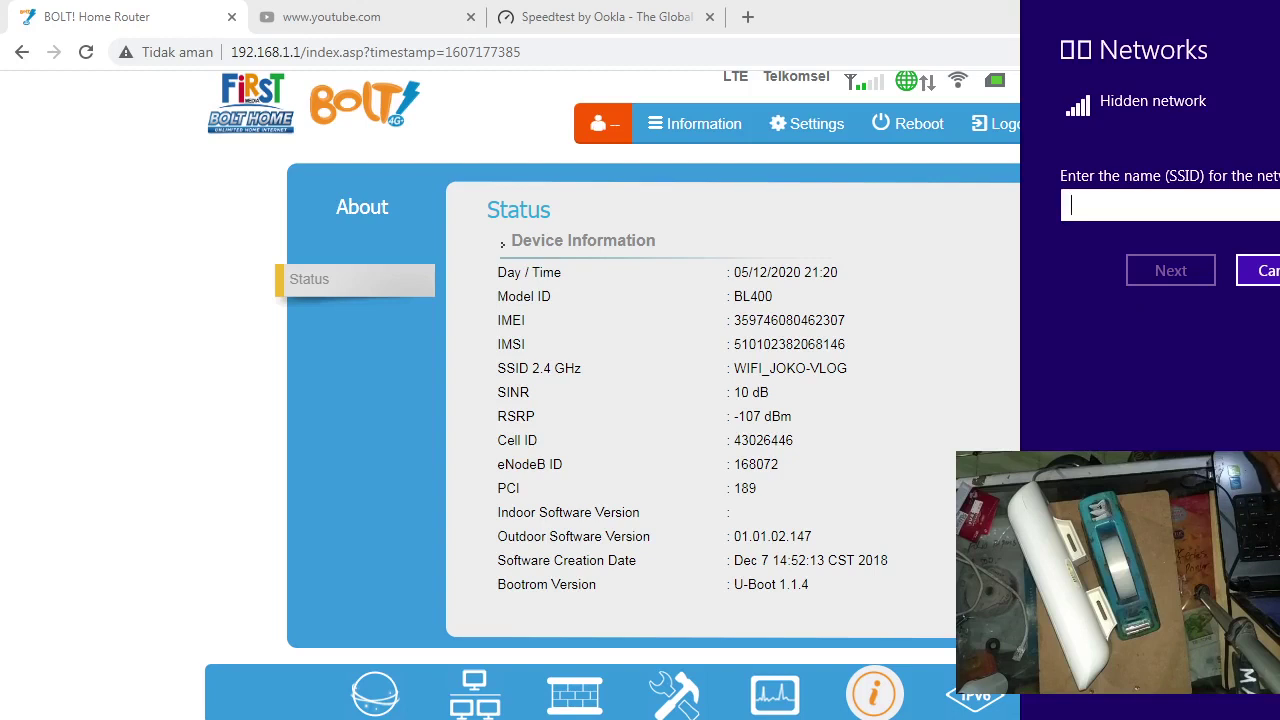
Step: Join hidden network 1234567 with a security key, decline device discovery, and dismiss the connection failure
type("12345678")
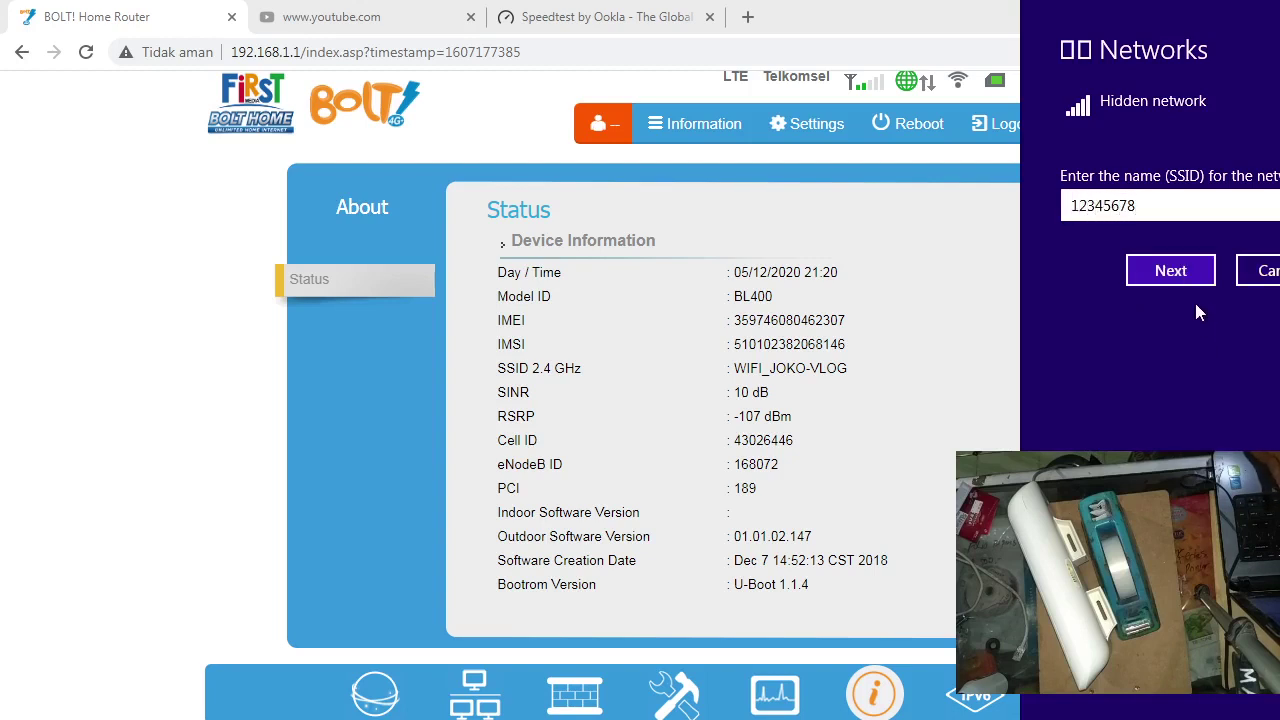
left_click(1180, 272)
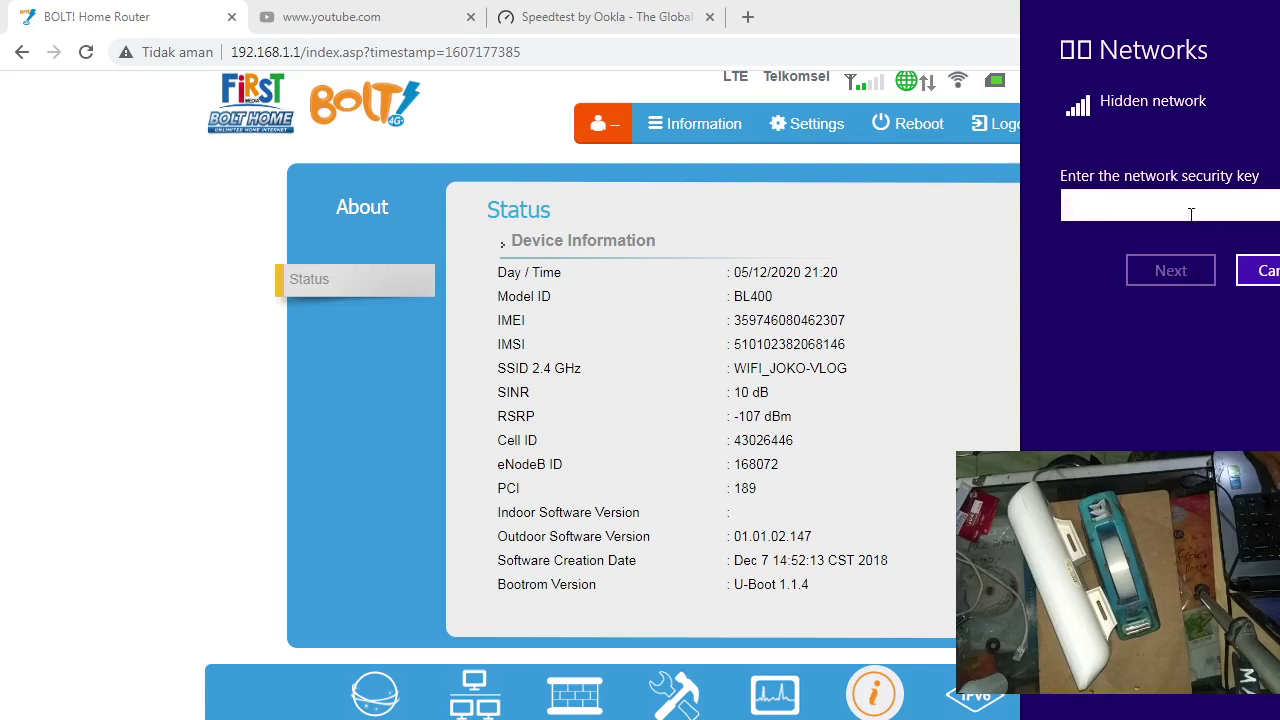
type("12")
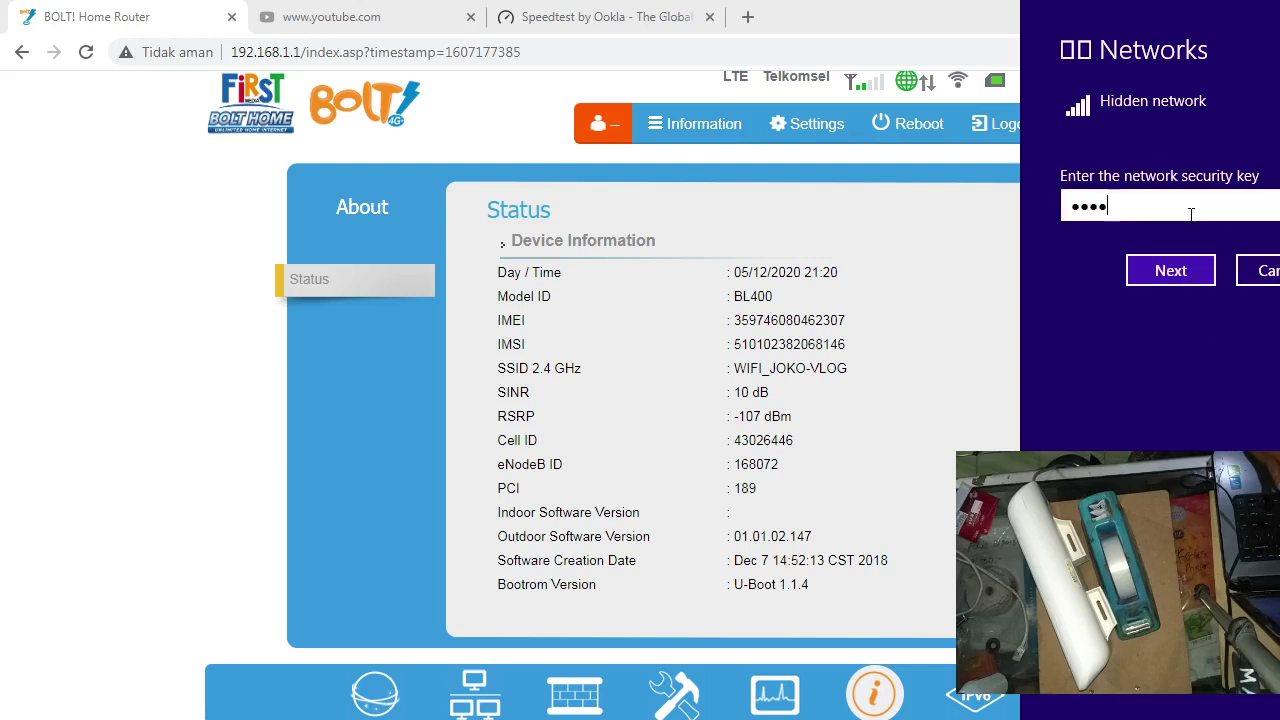
left_click(1188, 273)
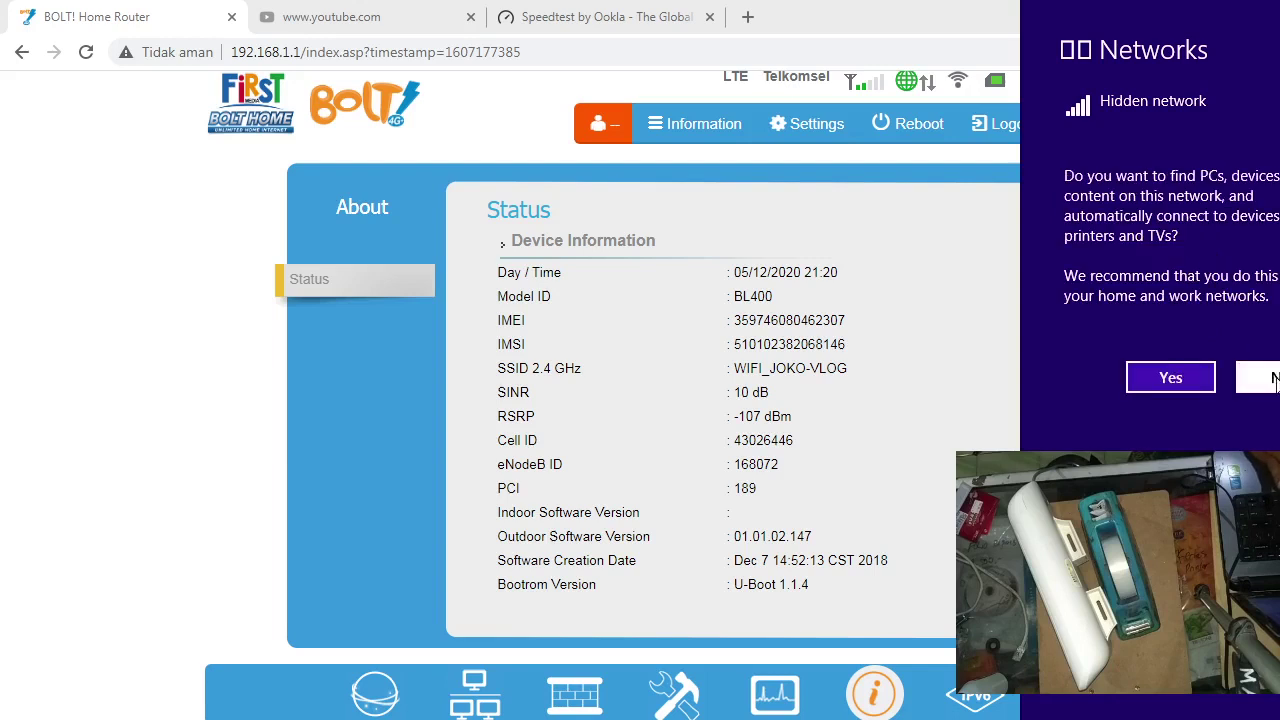
left_click(1275, 383)
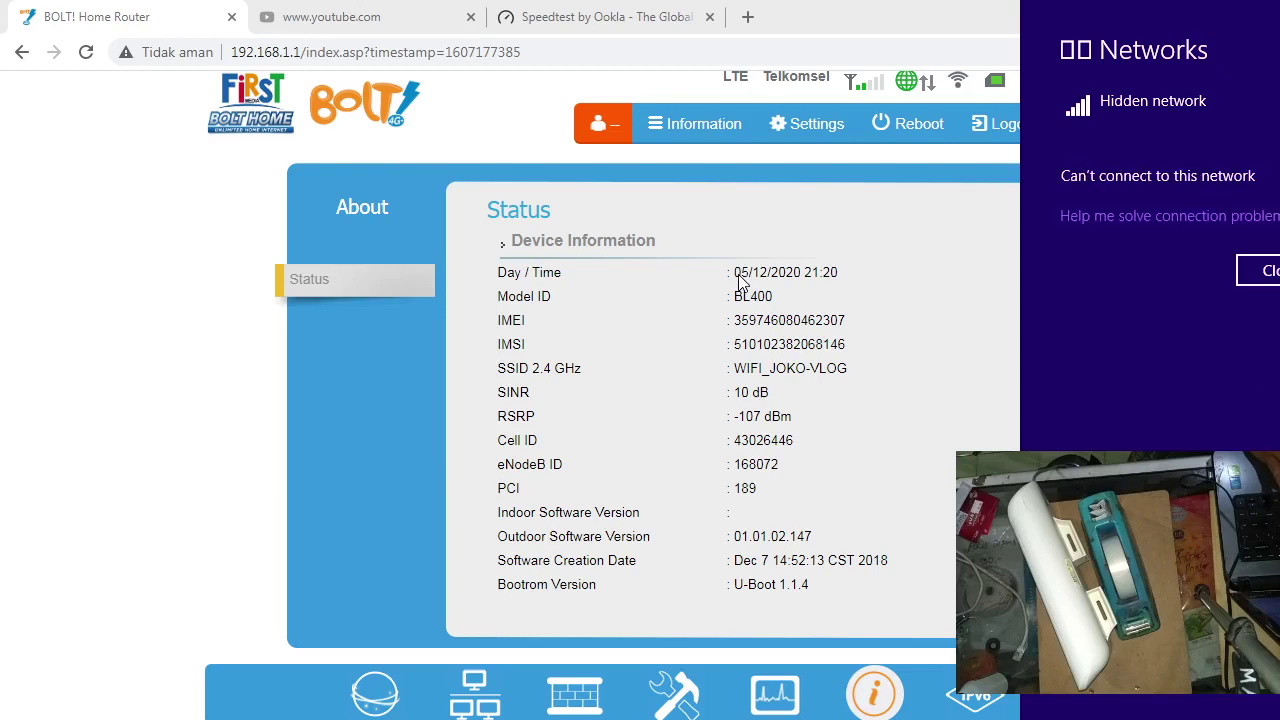
left_click(1258, 270)
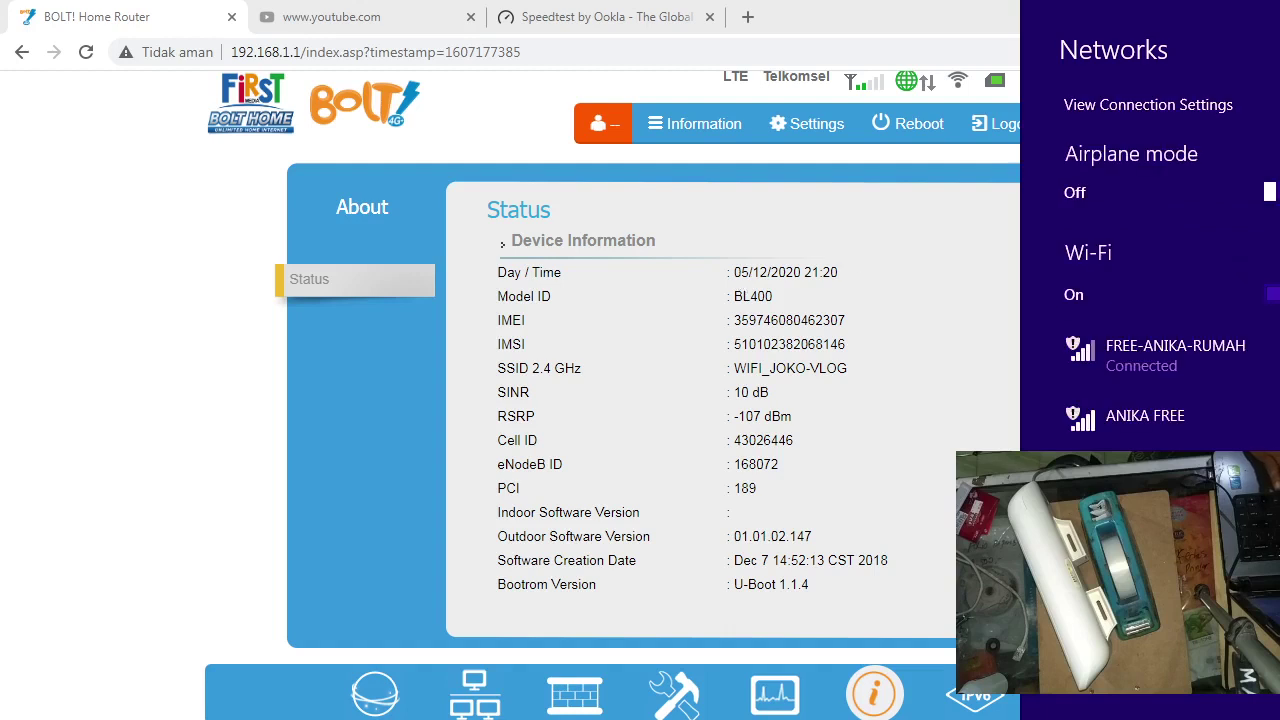